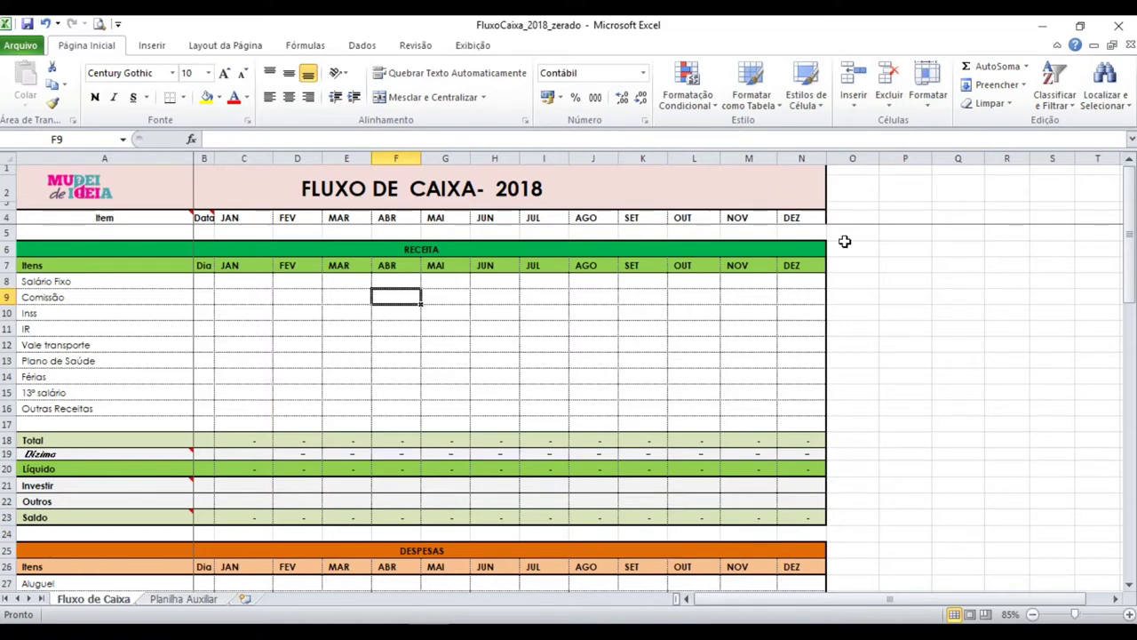
Step: Scroll down the blank Fluxo de Caixa sheet to view its RECEITA and DESPESAS sections
scroll(843, 240, down, 2)
Step: Look over the cash-flow sheet and the Planilha Auxiliar tab, then return to Fluxo de Caixa
scroll(840, 249, down, 4)
scroll(837, 252, down, 3)
scroll(838, 253, down, 4)
scroll(837, 256, down, 2)
scroll(830, 264, up, 5)
scroll(431, 452, up, 6)
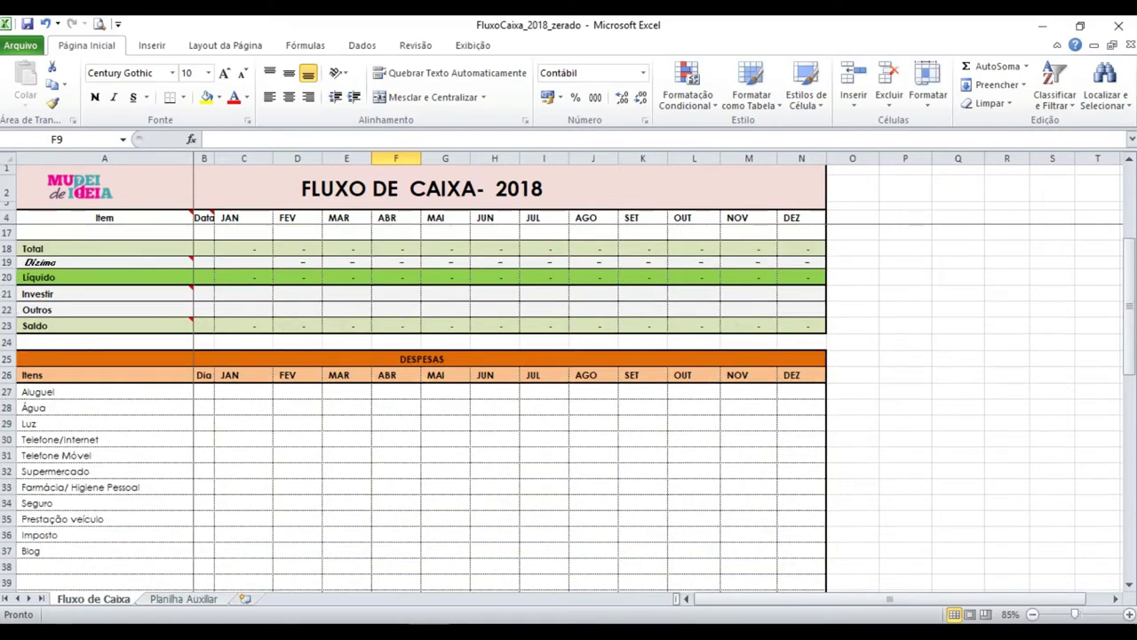
click(174, 599)
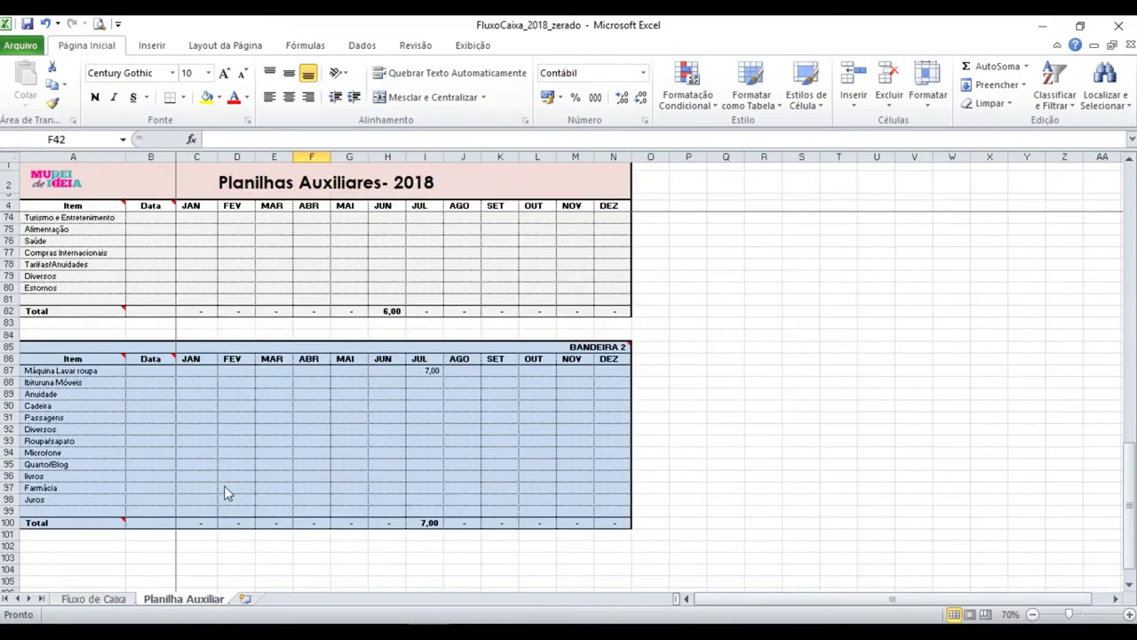
click(122, 592)
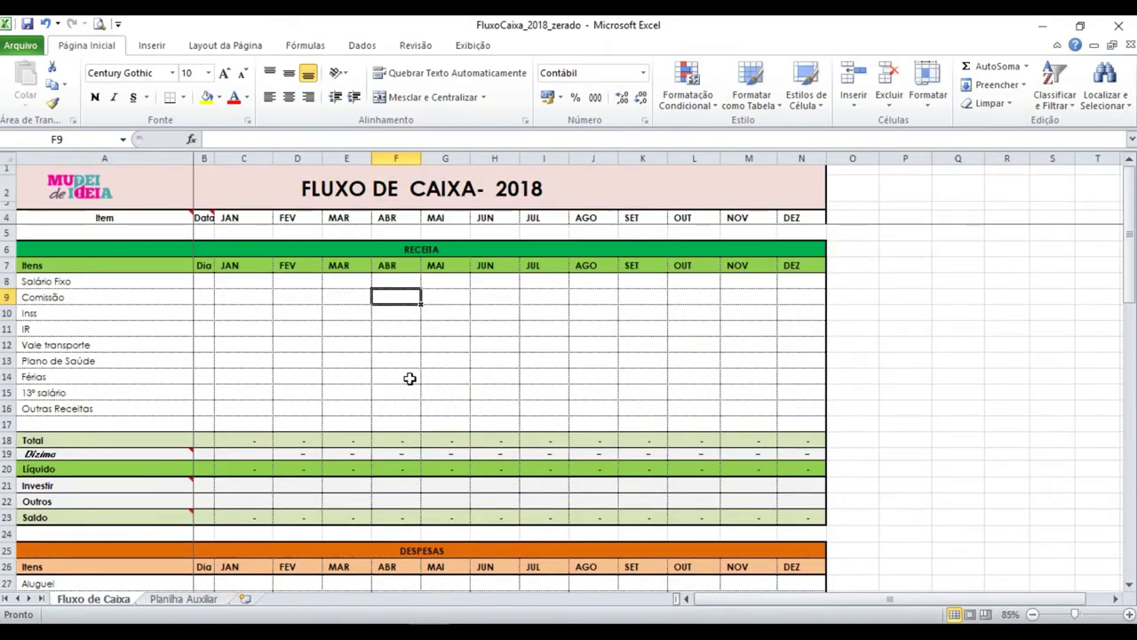
Step: Insert the owner's name before 2018 in the A2 title and nudge the logo slightly right
click(333, 200)
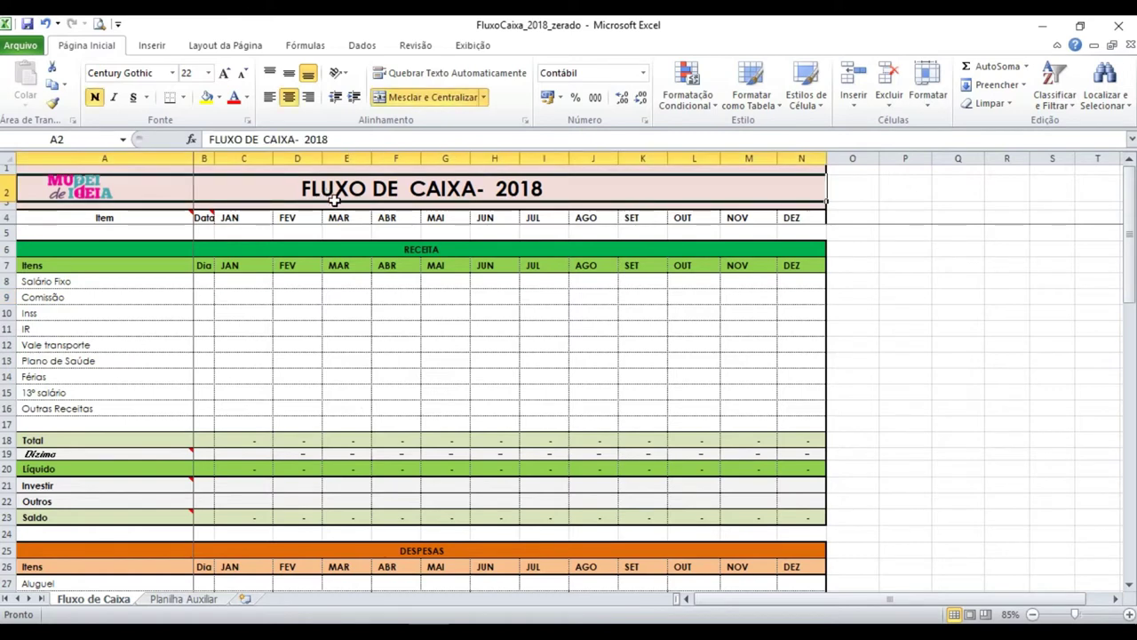
click(303, 139)
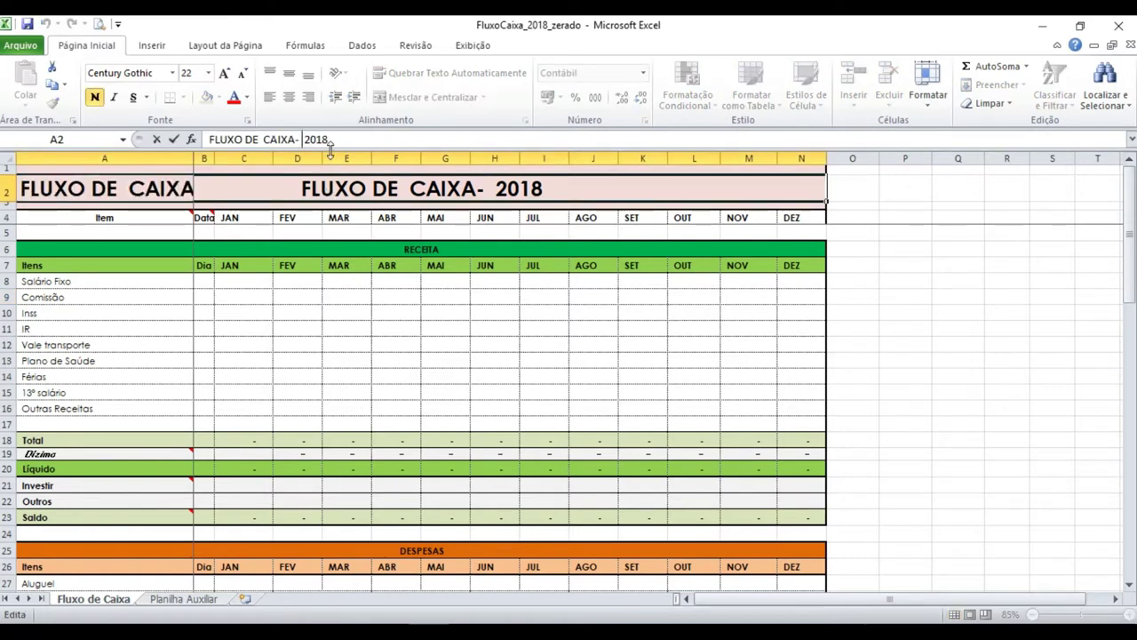
text(Ana Paula)
key(Return)
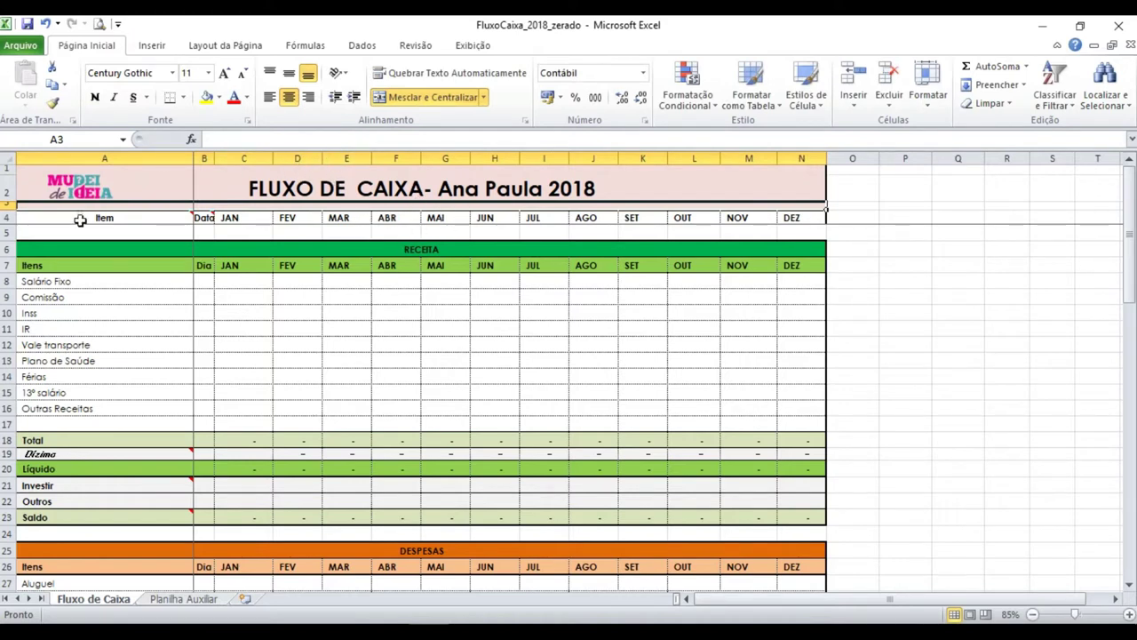
drag(80, 187, 90, 186)
click(291, 302)
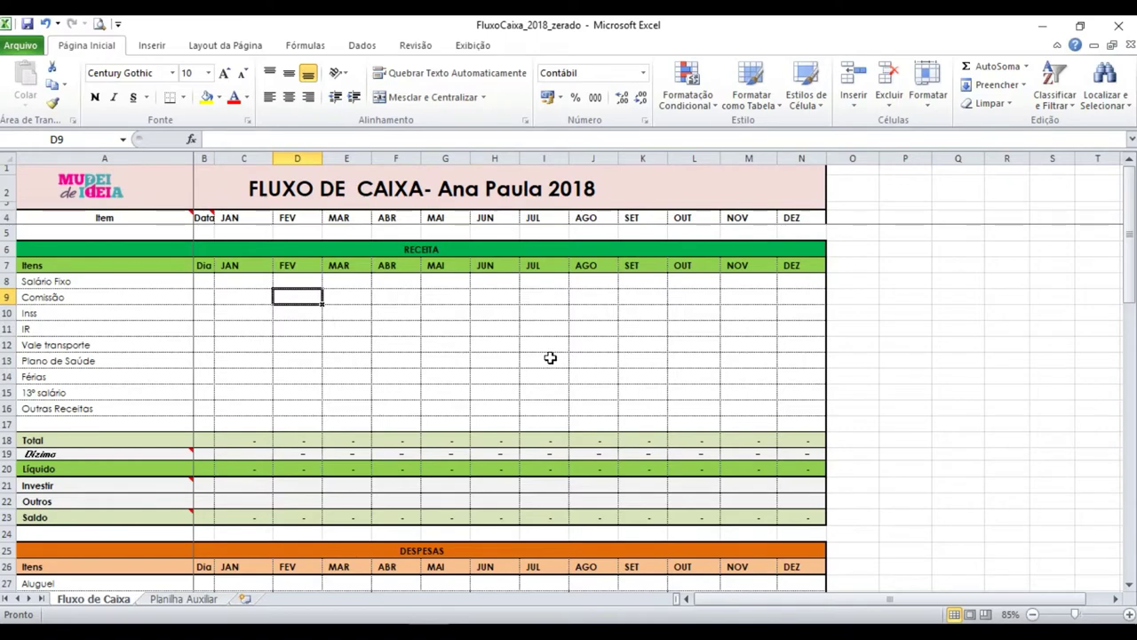
Step: With B5 selected, remove the existing pane freeze via Exibição > Descongelar Painéis
scroll(201, 233, down, 6)
scroll(198, 236, down, 2)
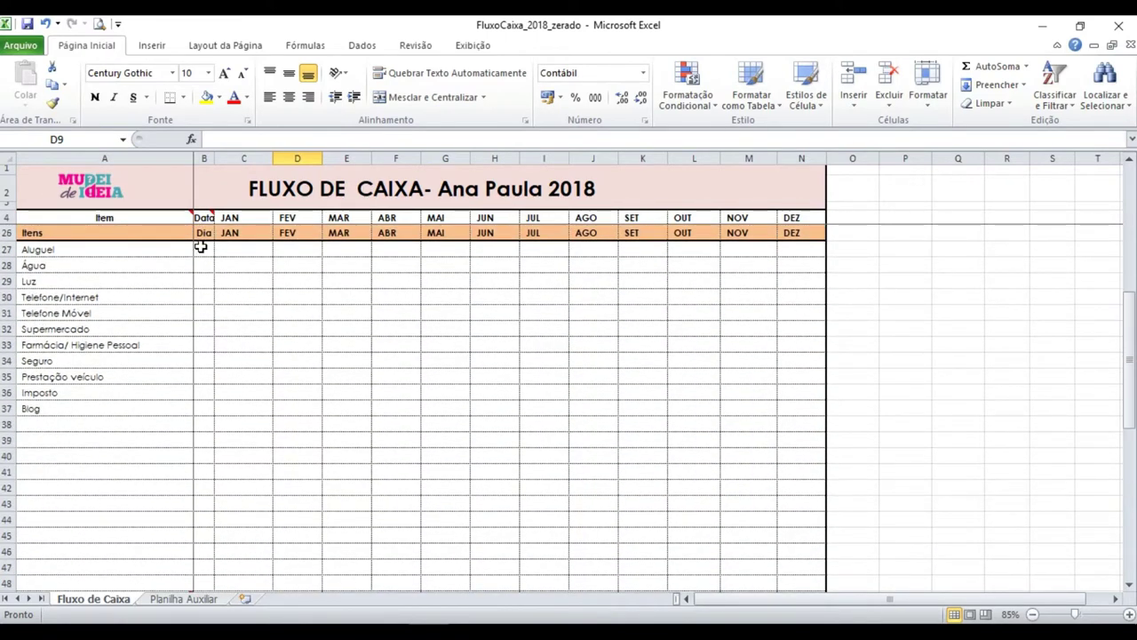
scroll(197, 248, down, 2)
scroll(196, 263, down, 5)
scroll(196, 261, up, 13)
scroll(195, 259, up, 1)
scroll(197, 258, down, 6)
scroll(202, 257, down, 6)
key(ctrl+z)
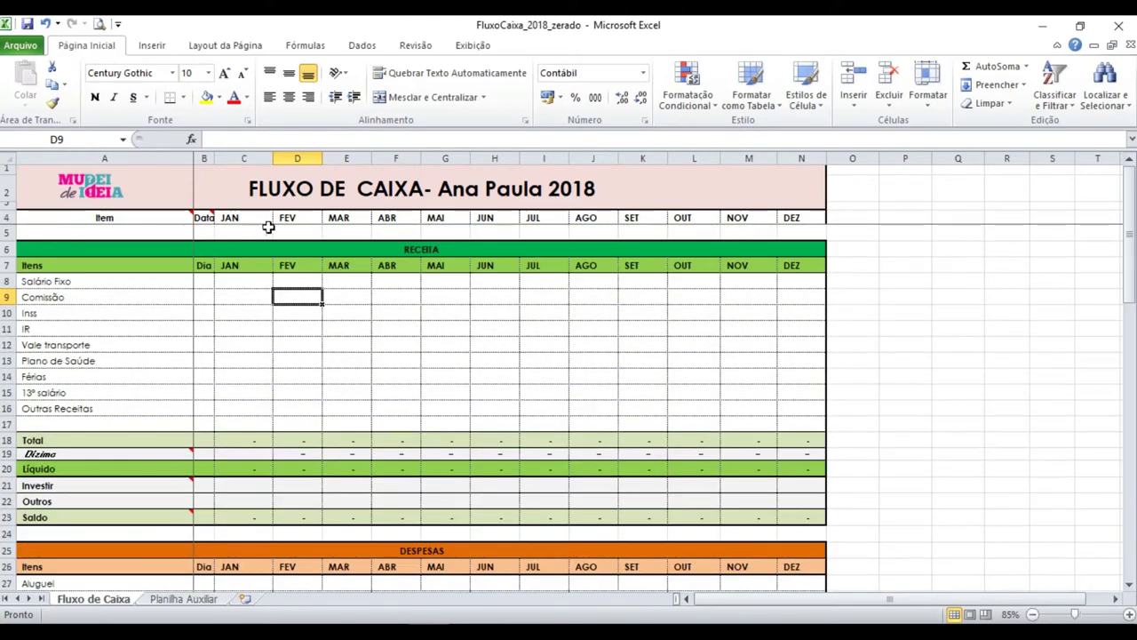
click(203, 230)
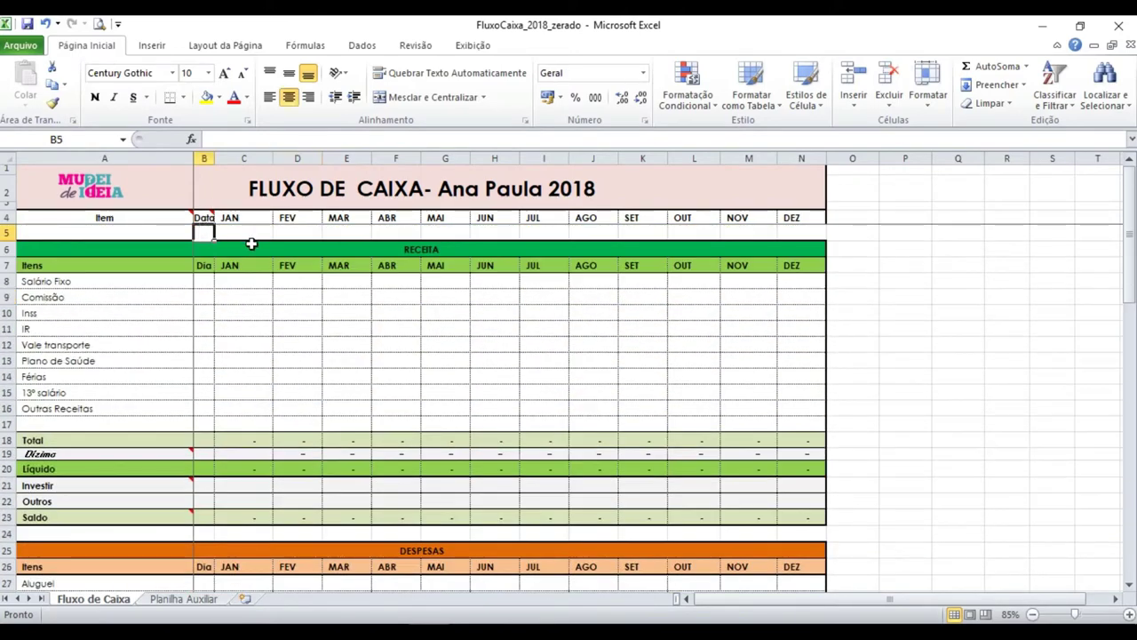
click(472, 46)
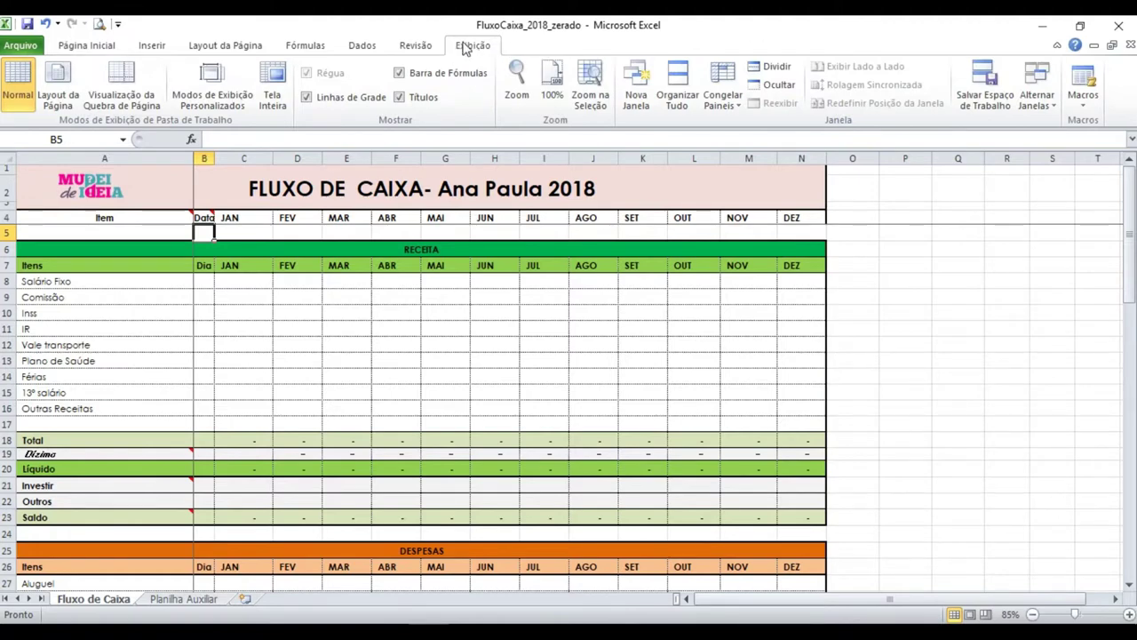
click(723, 96)
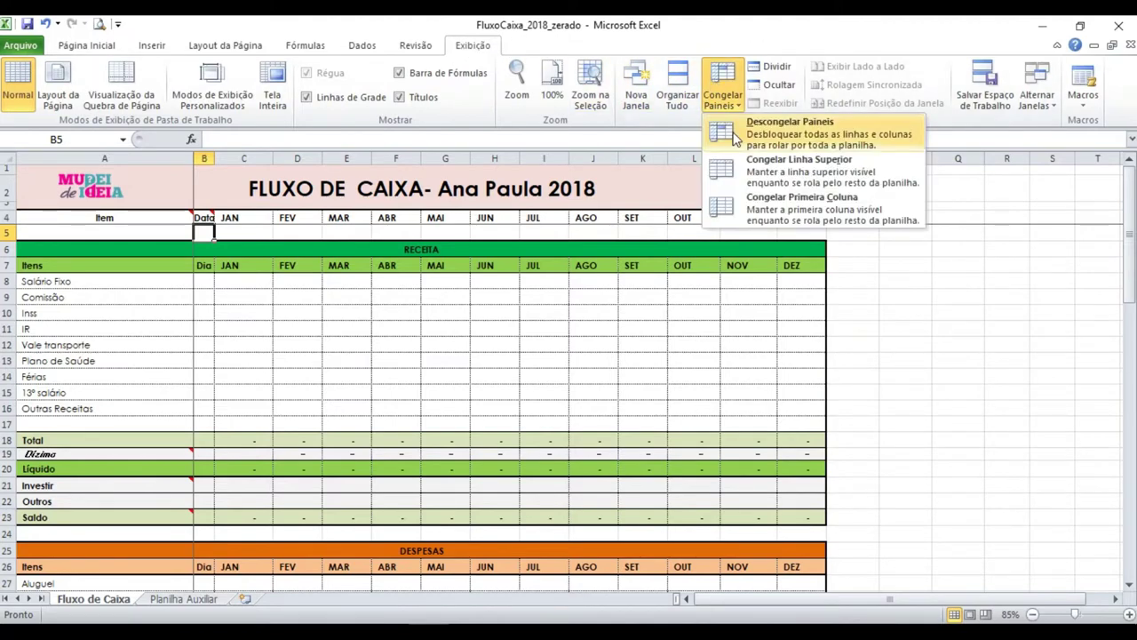
click(734, 133)
Step: Scroll through the unfrozen sheet to see how the header rows move
scroll(306, 327, down, 2)
scroll(306, 327, down, 4)
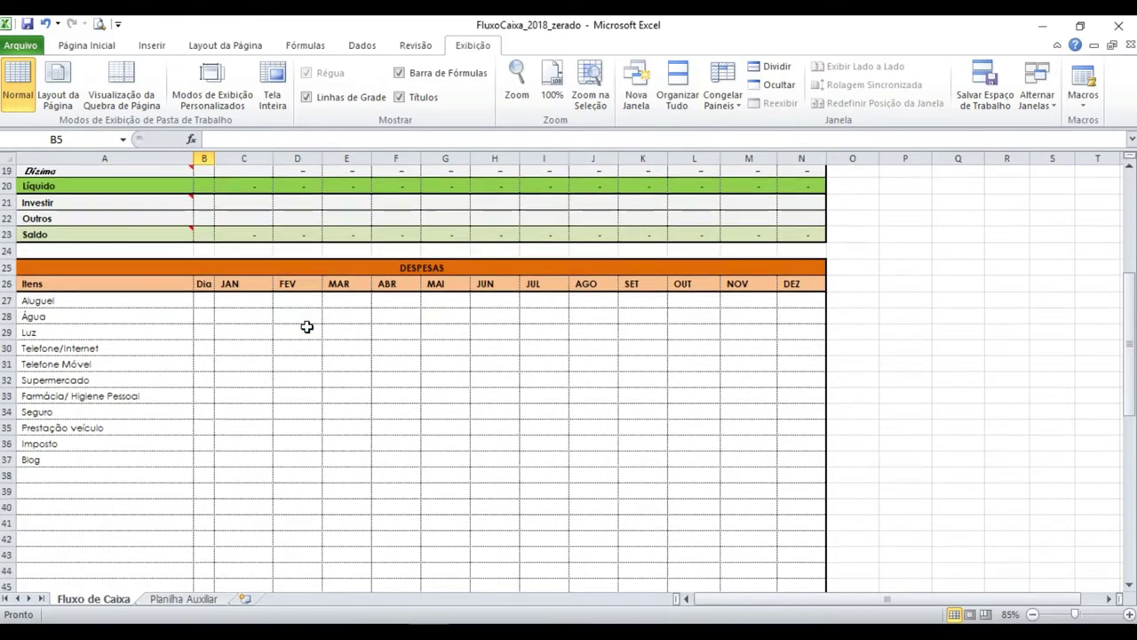
scroll(307, 327, down, 6)
scroll(307, 327, down, 4)
scroll(311, 326, up, 4)
scroll(317, 326, up, 6)
scroll(317, 326, up, 6)
scroll(325, 335, down, 4)
scroll(343, 335, down, 9)
scroll(343, 335, down, 1)
click(453, 187)
click(546, 187)
scroll(417, 289, up, 4)
scroll(417, 286, up, 8)
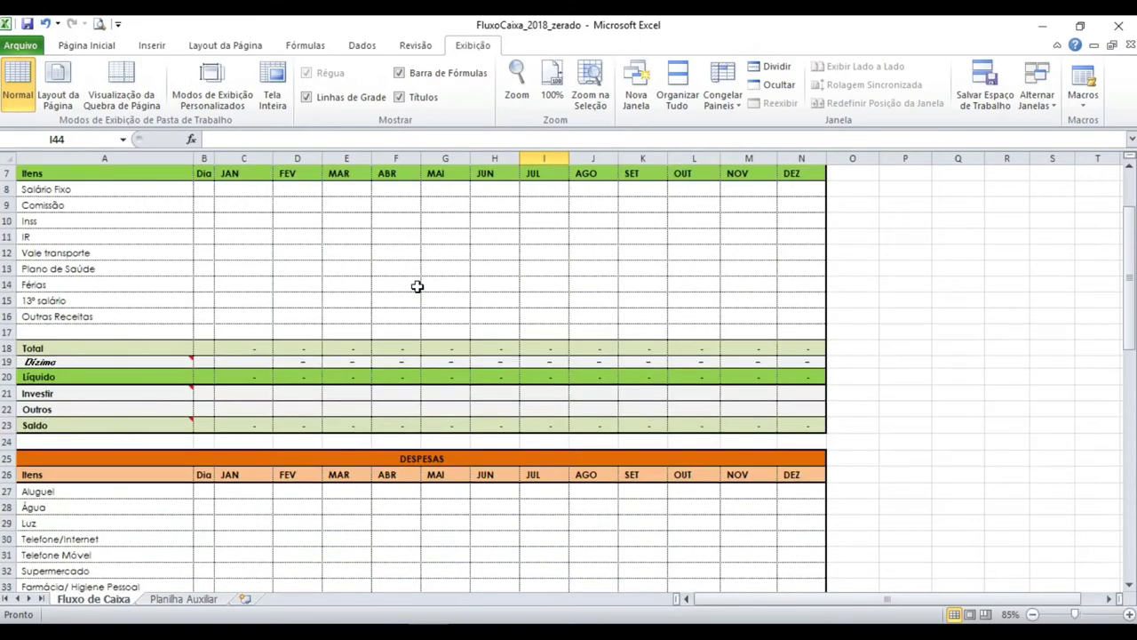
scroll(417, 286, up, 2)
Step: Freeze panes at B5 so rows 1–4 stay fixed, then select the RECEITA block A6:N23
click(203, 233)
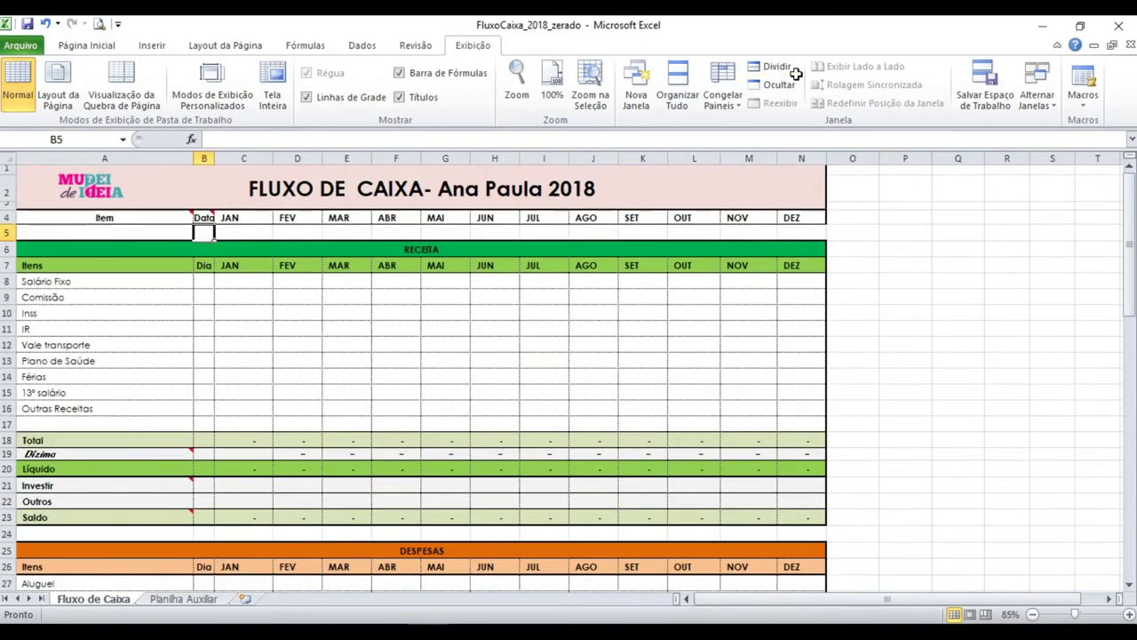
click(715, 88)
click(755, 129)
scroll(347, 306, down, 1)
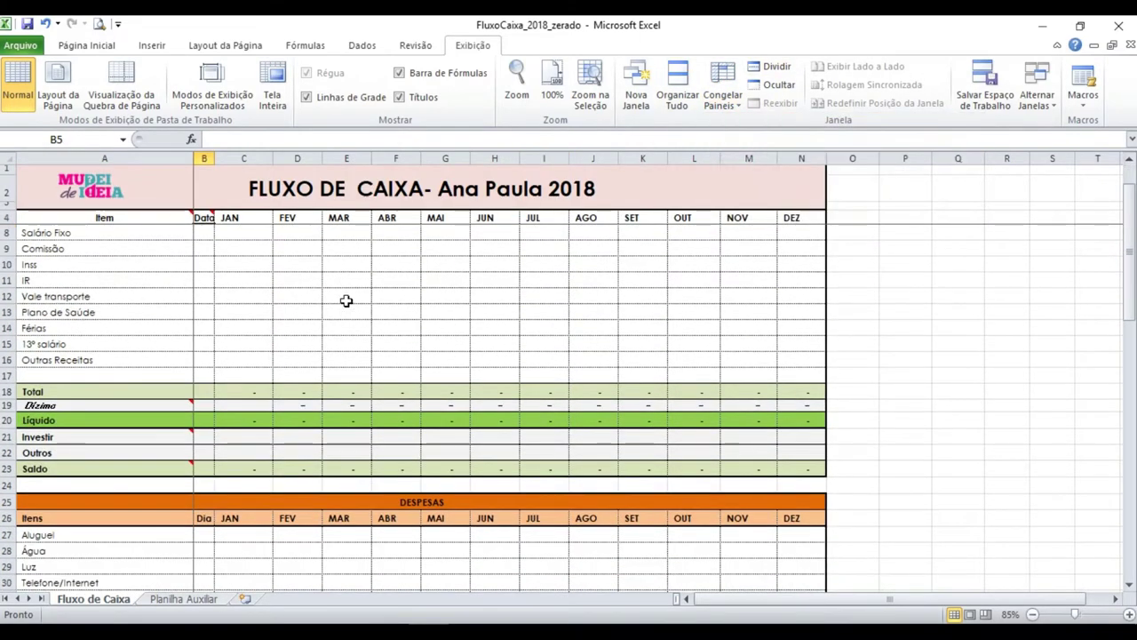
scroll(347, 301, down, 2)
scroll(325, 297, up, 3)
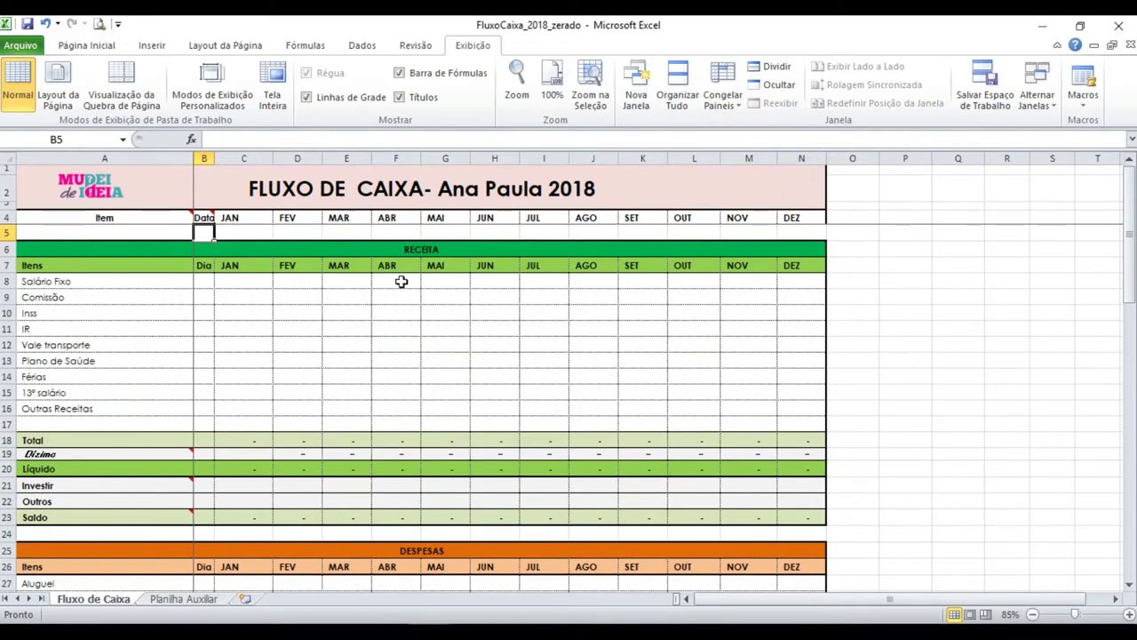
drag(376, 249, 432, 511)
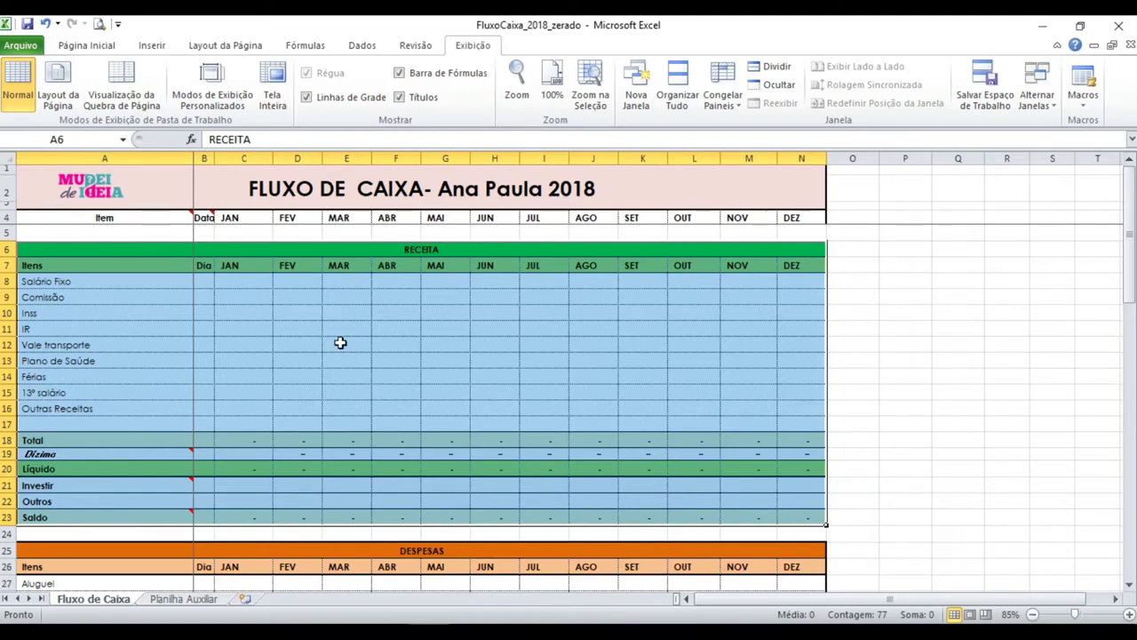
Step: Enter 1800 as January's Salário Fixo in C8
click(334, 310)
click(86, 44)
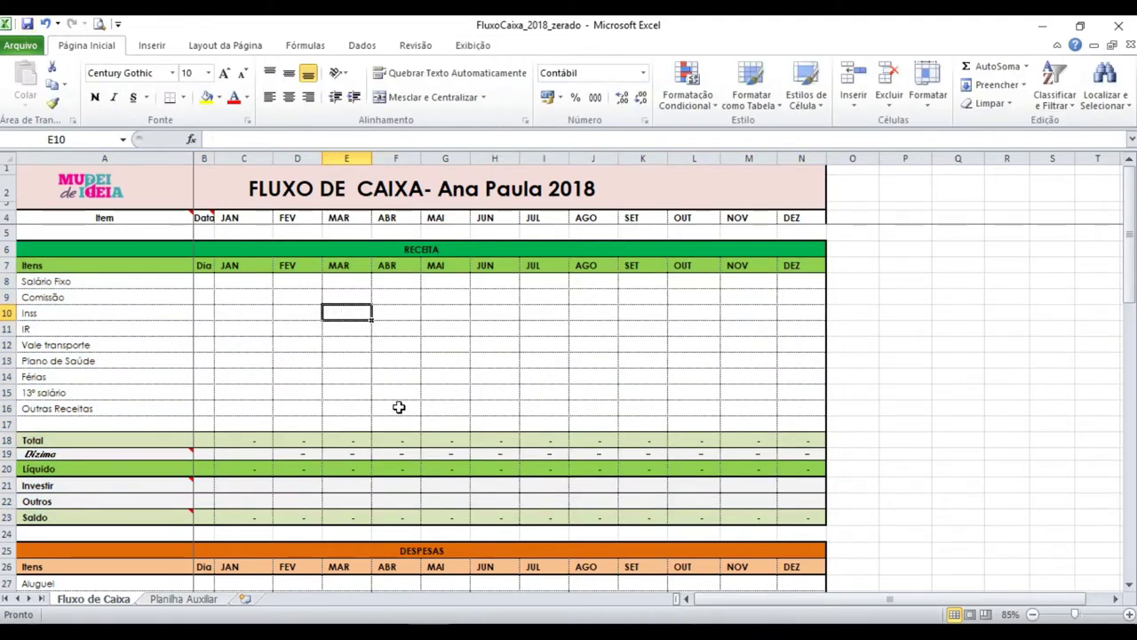
click(247, 281)
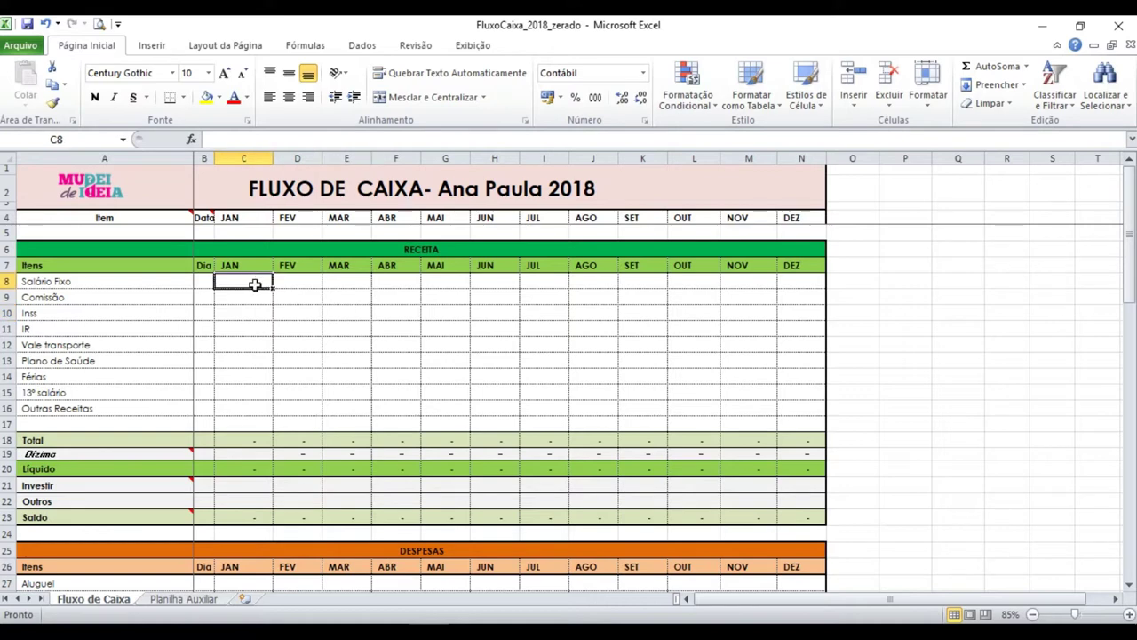
drag(129, 300, 135, 410)
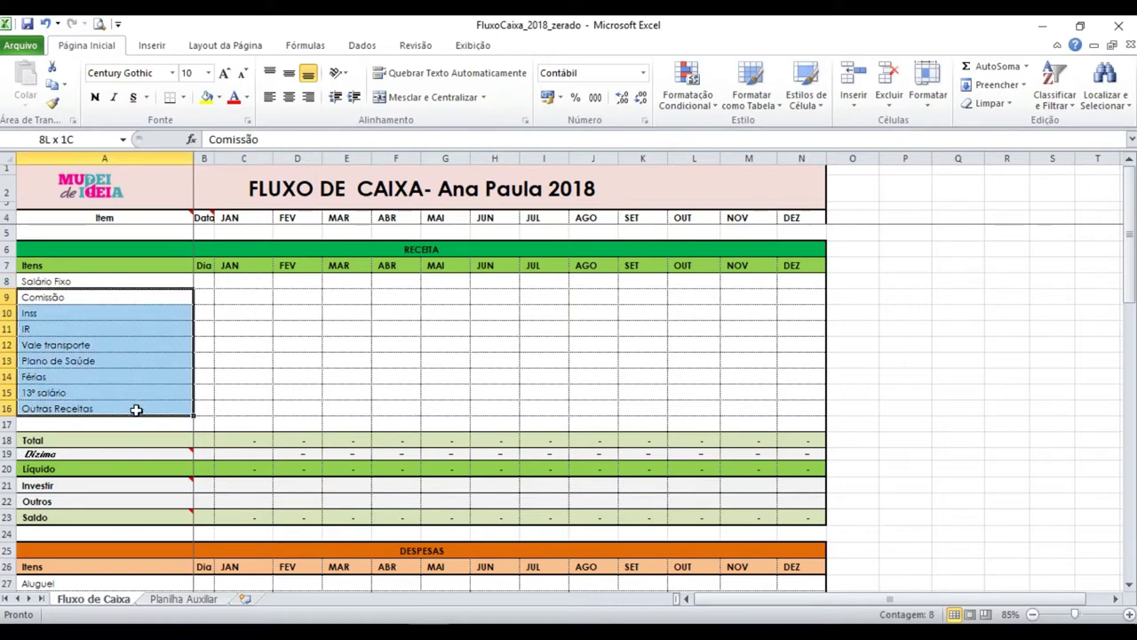
drag(112, 283, 129, 407)
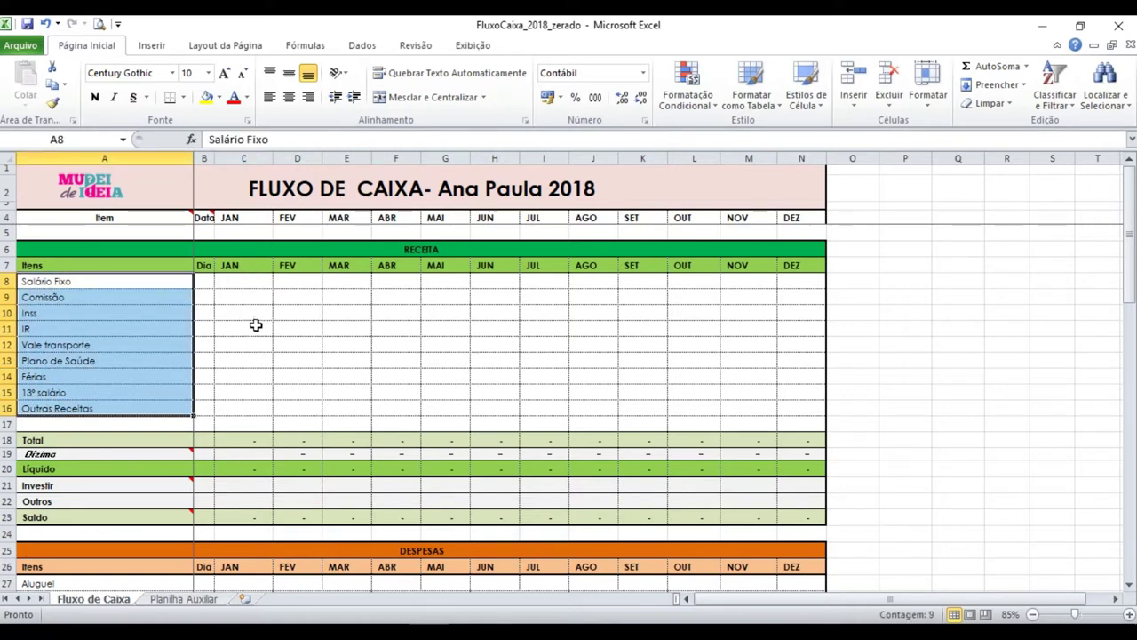
click(258, 283)
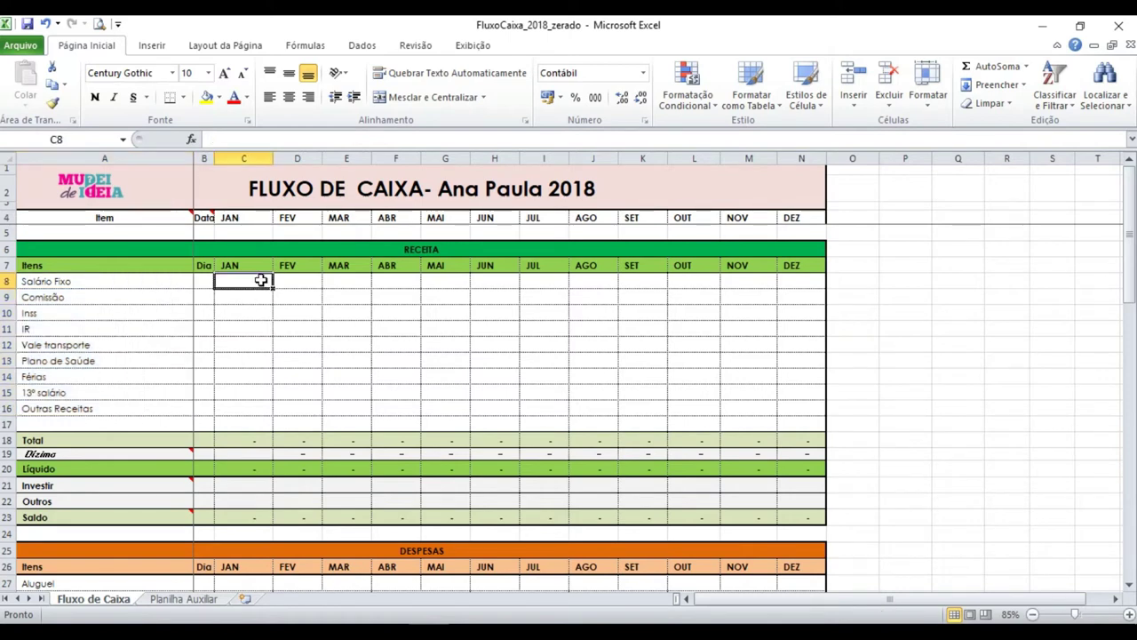
text(1800)
key(Return)
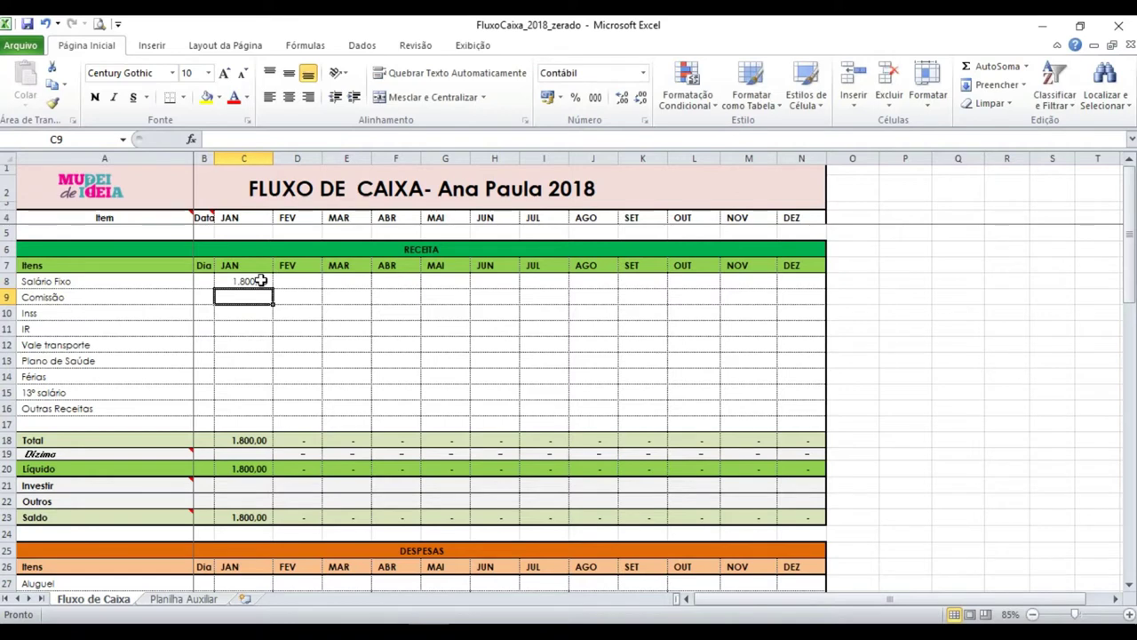
key(Down)
key(Down)
key(Down)
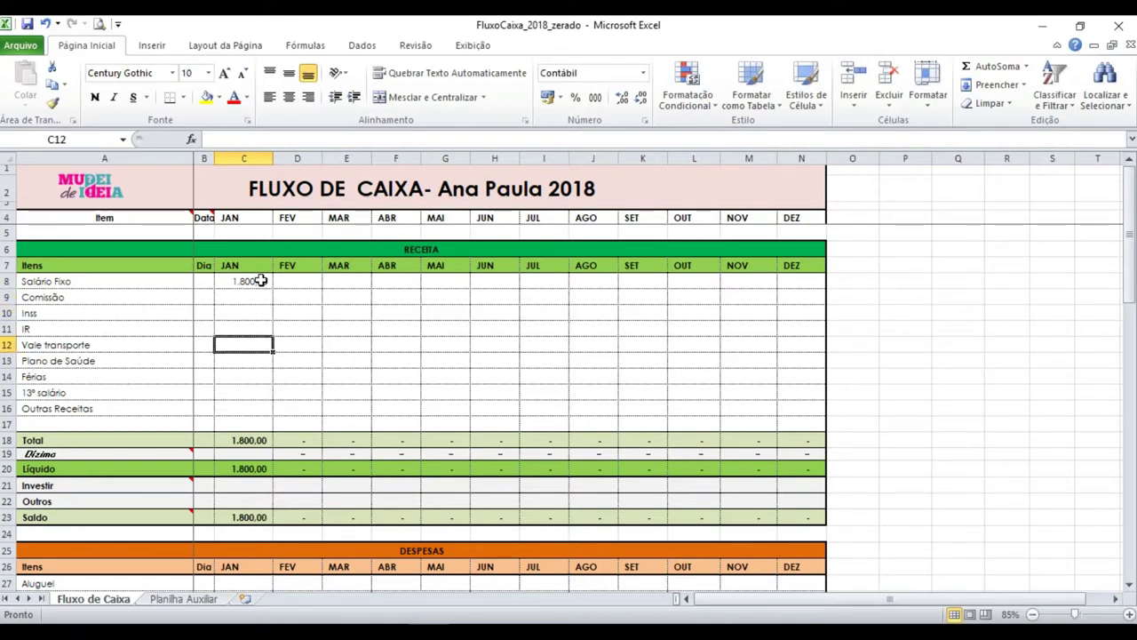
Step: Give January's Vale transporte in C12 the deduction formula =-C8*0,06 (-108,00)
text(=)
key(Up)
key(Up)
key(Up)
key(Up)
text(*)
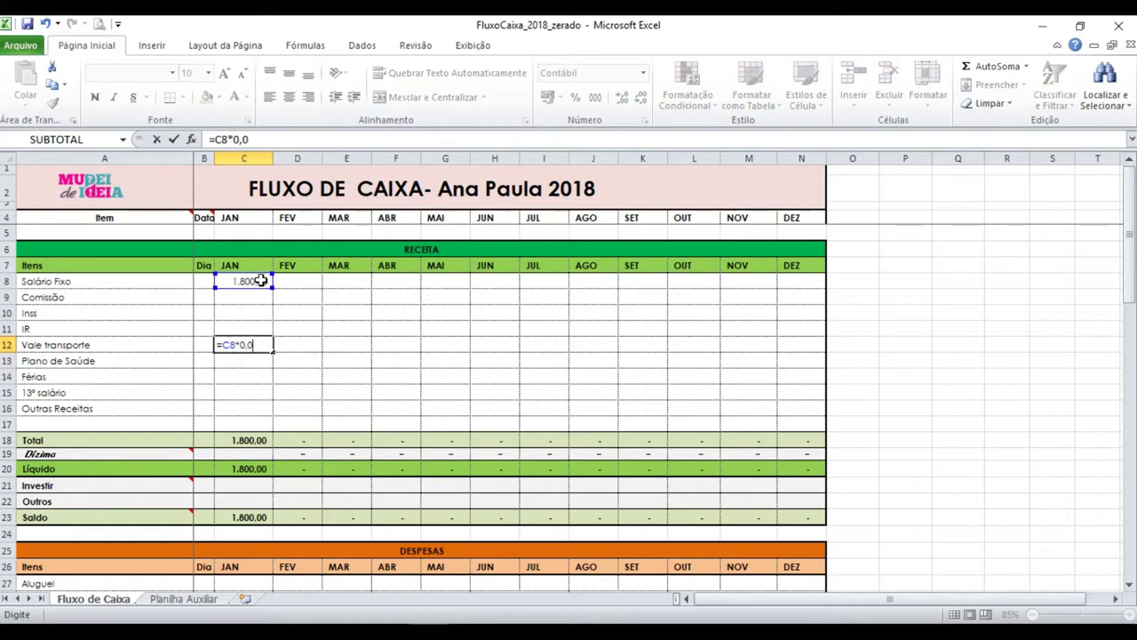
key(Return)
click(233, 347)
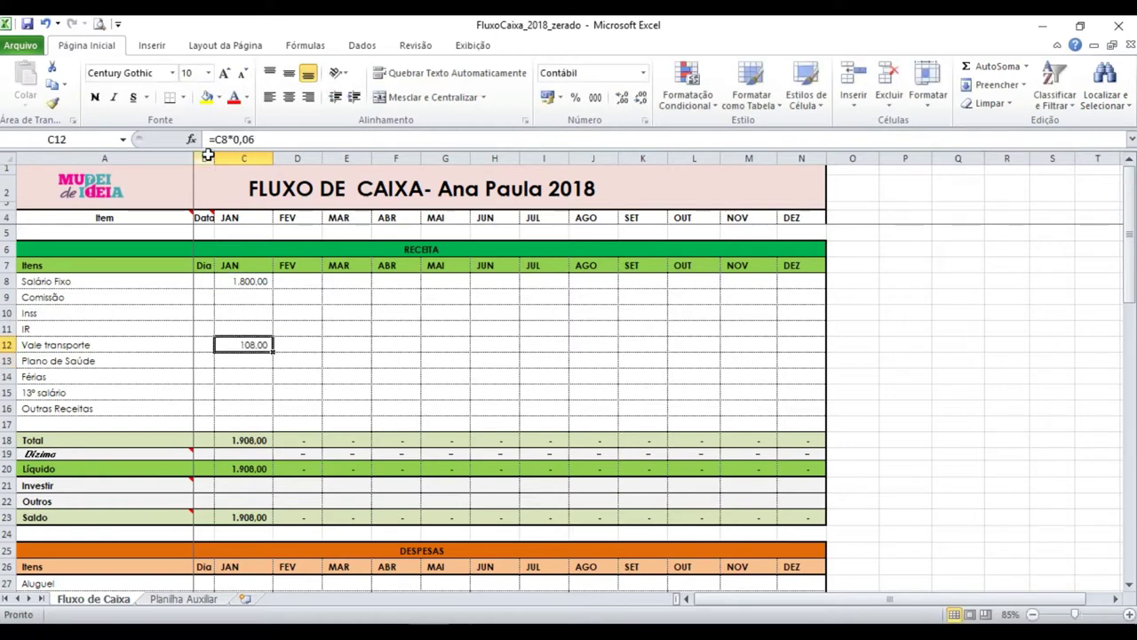
click(216, 139)
text(-)
key(Return)
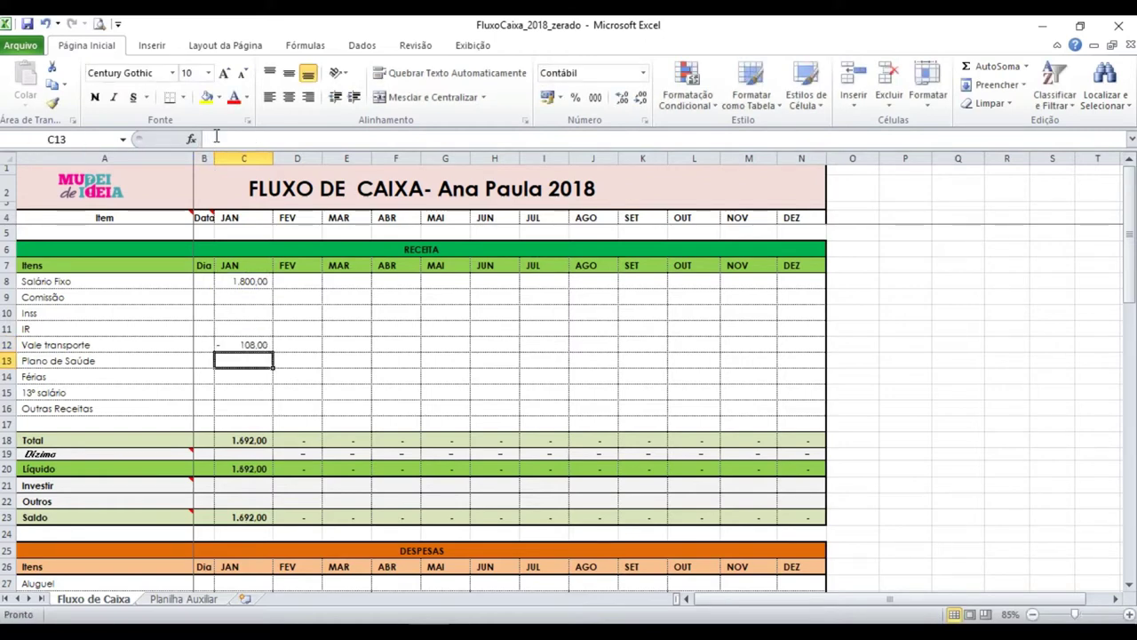
Step: Verify January's =SOMA(C8:C17) total of 1.692,00 and start copying February's tithe formula into January
click(235, 440)
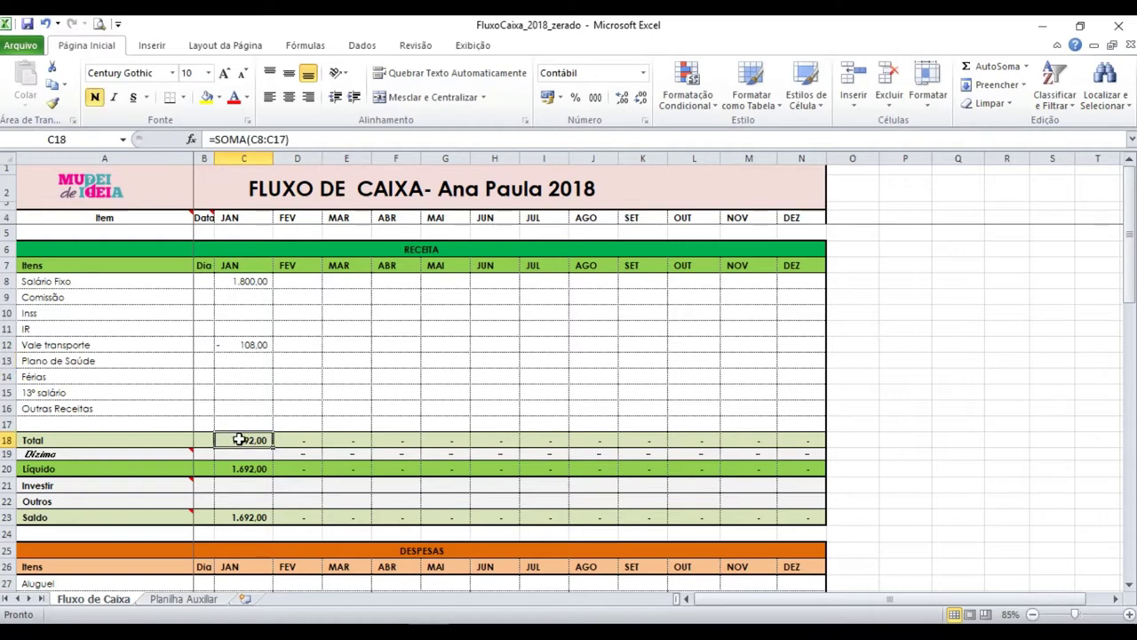
click(253, 345)
drag(249, 281, 249, 347)
click(249, 440)
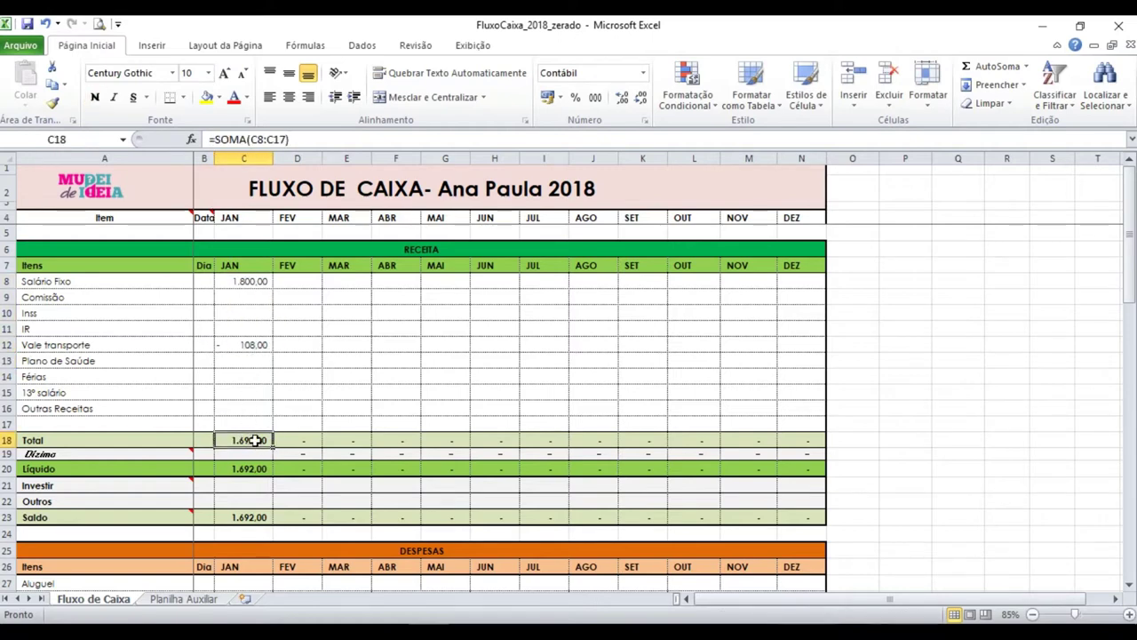
click(245, 280)
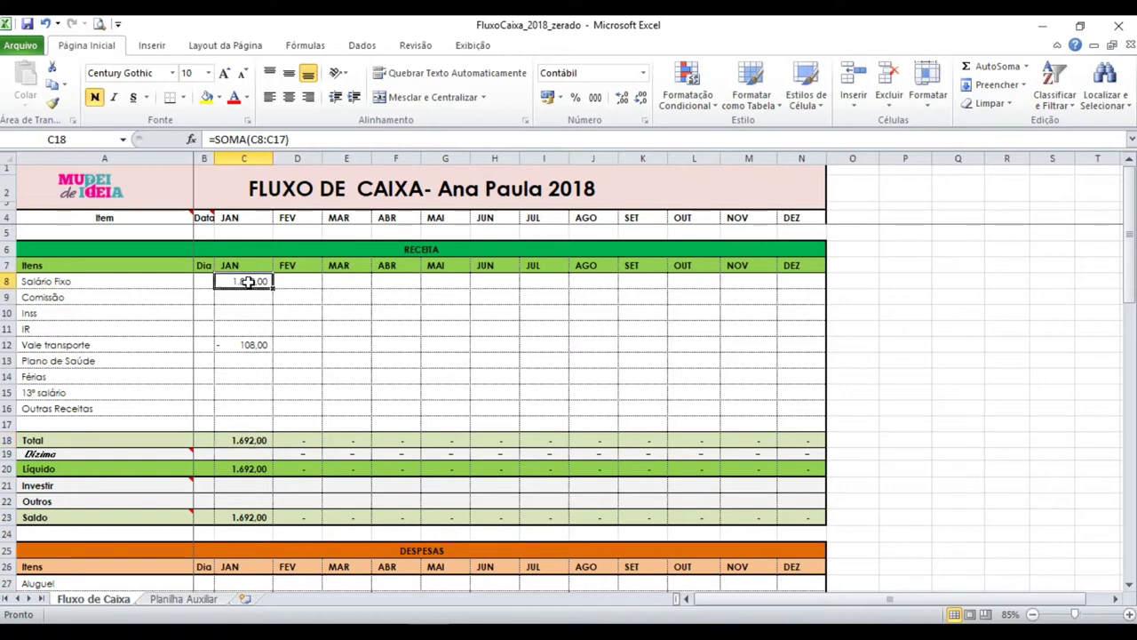
click(257, 348)
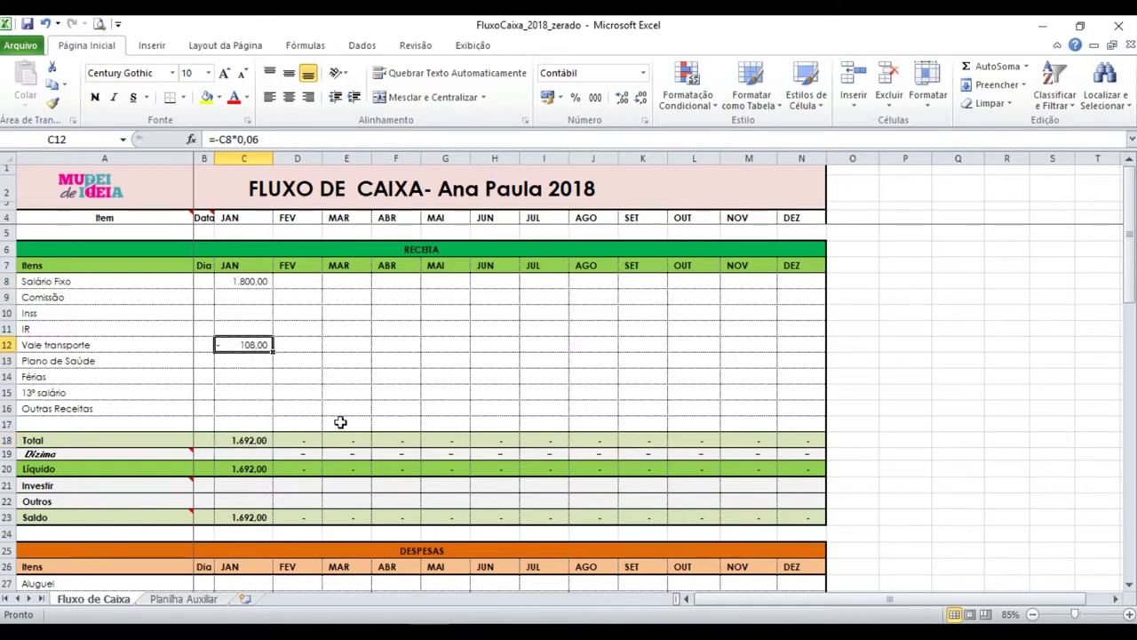
click(236, 437)
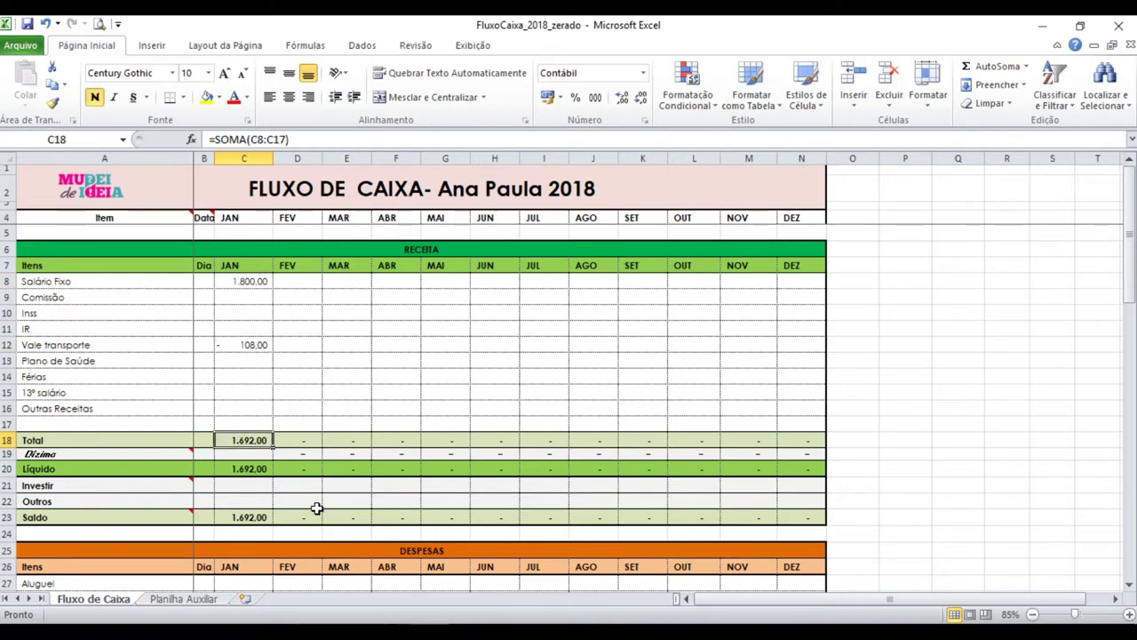
click(302, 454)
drag(322, 459, 238, 453)
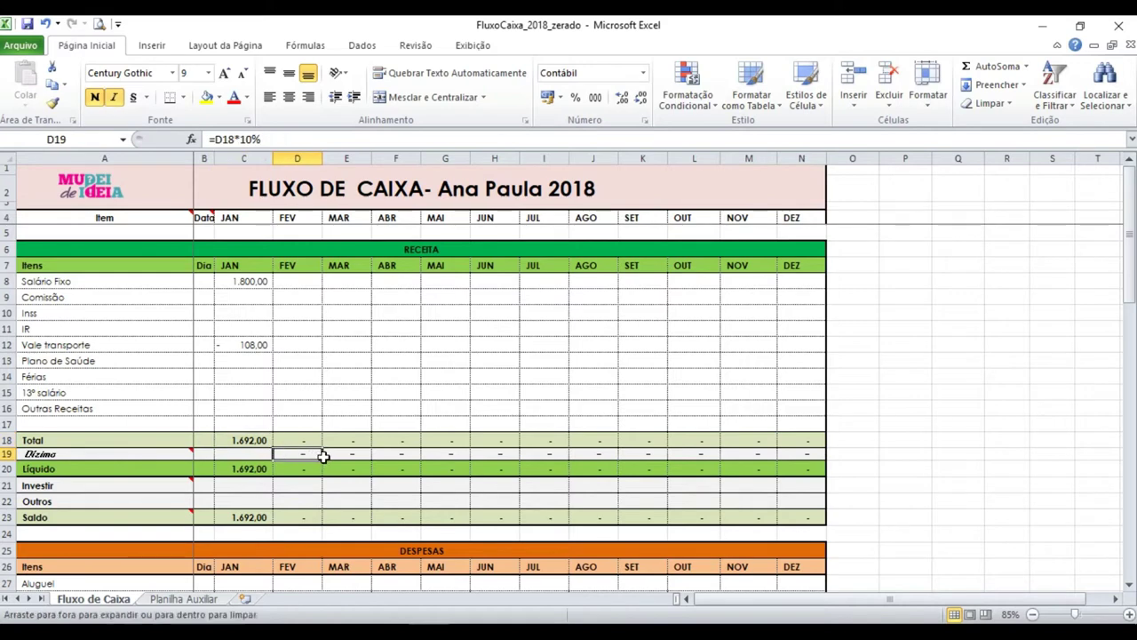
Step: Fill the tithe formula into January's C19, try a fixed 100 tithe, then clear it
drag(62, 453, 247, 453)
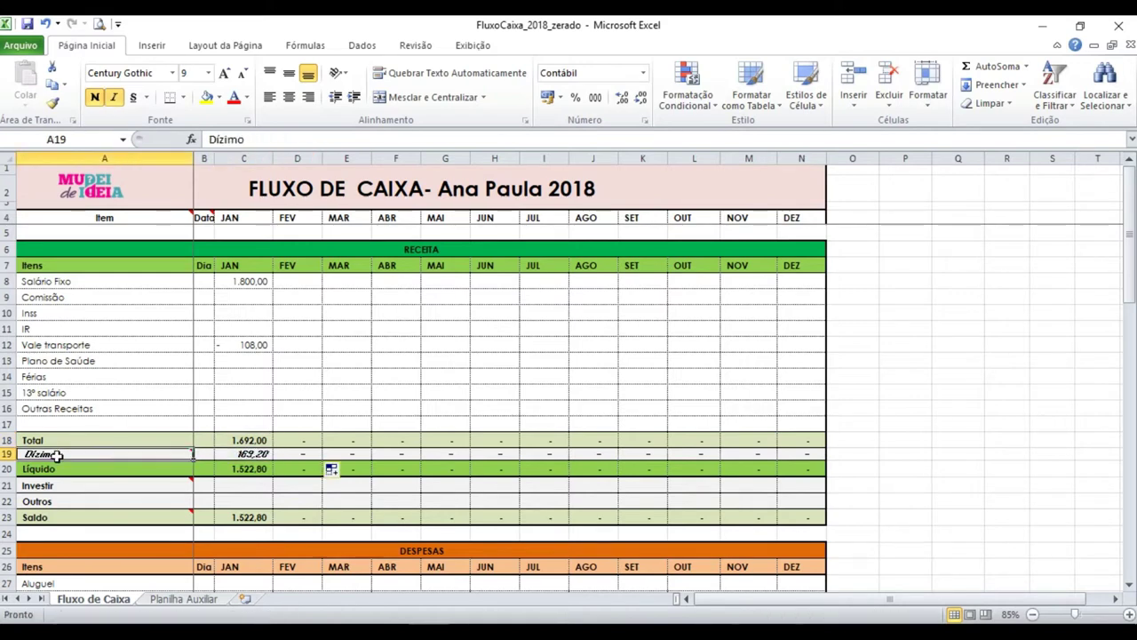
click(247, 453)
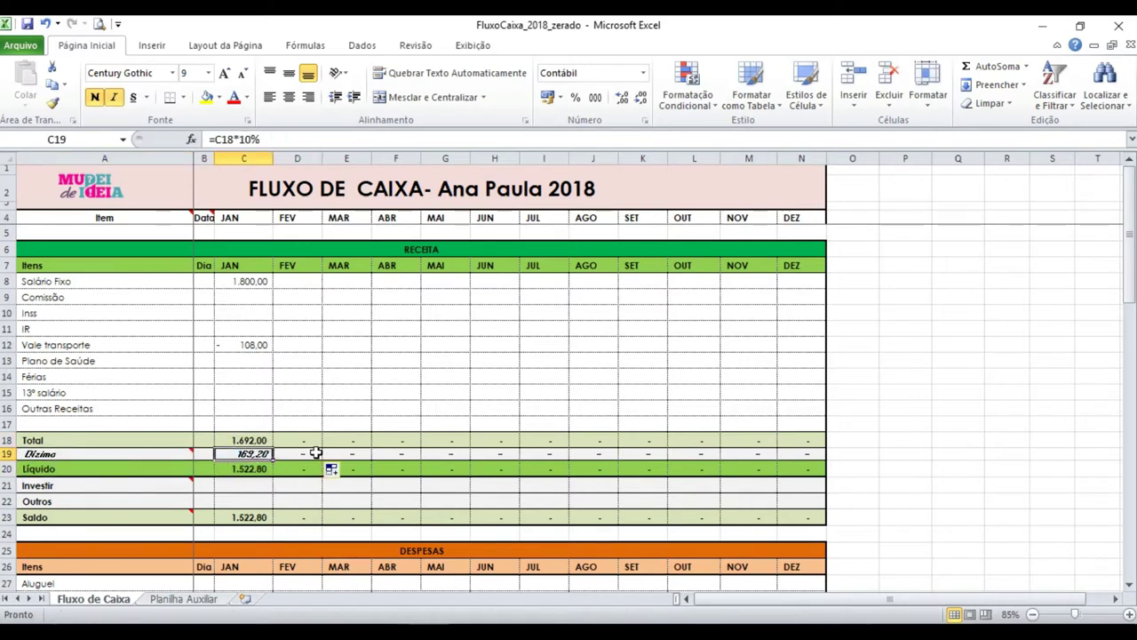
click(243, 139)
drag(237, 138, 275, 138)
click(310, 453)
key(Escape)
text(100)
key(Return)
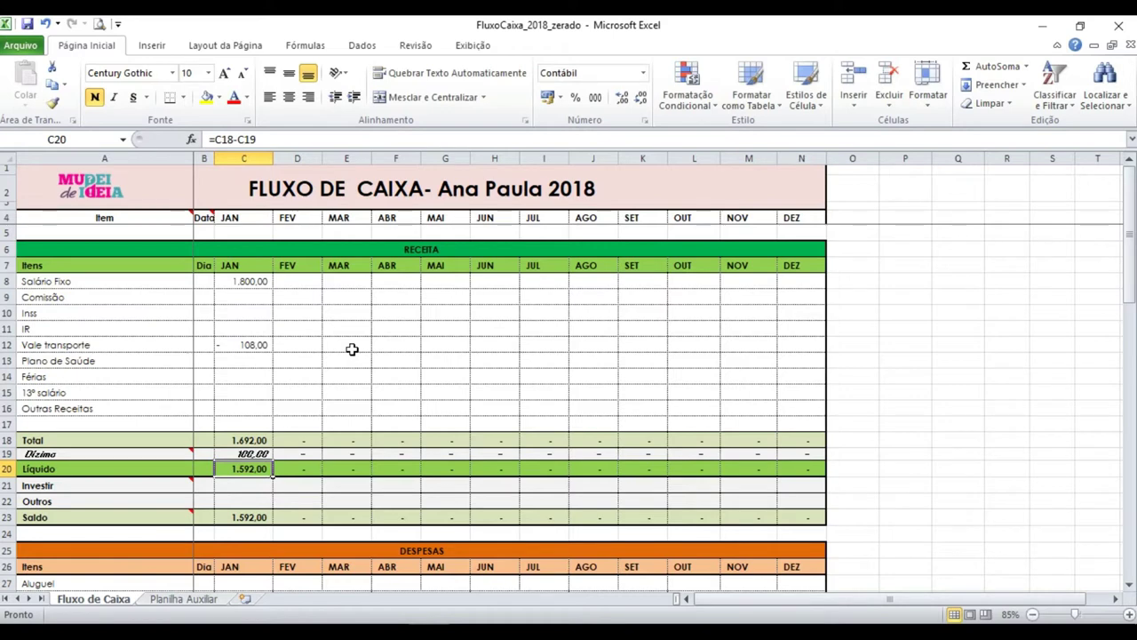
click(256, 454)
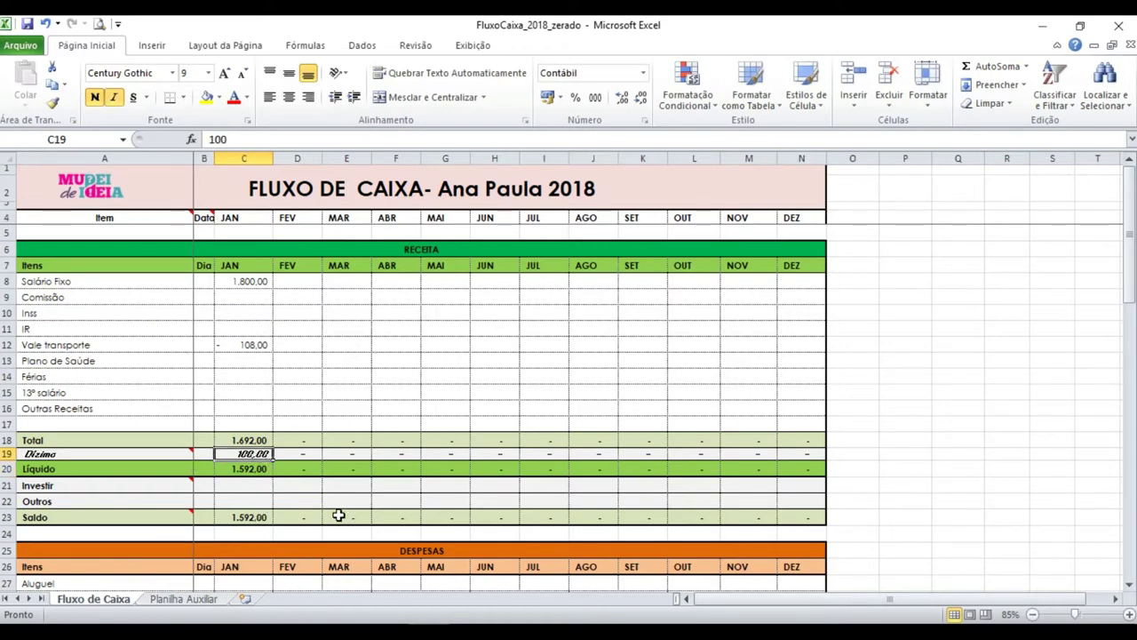
key(Delete)
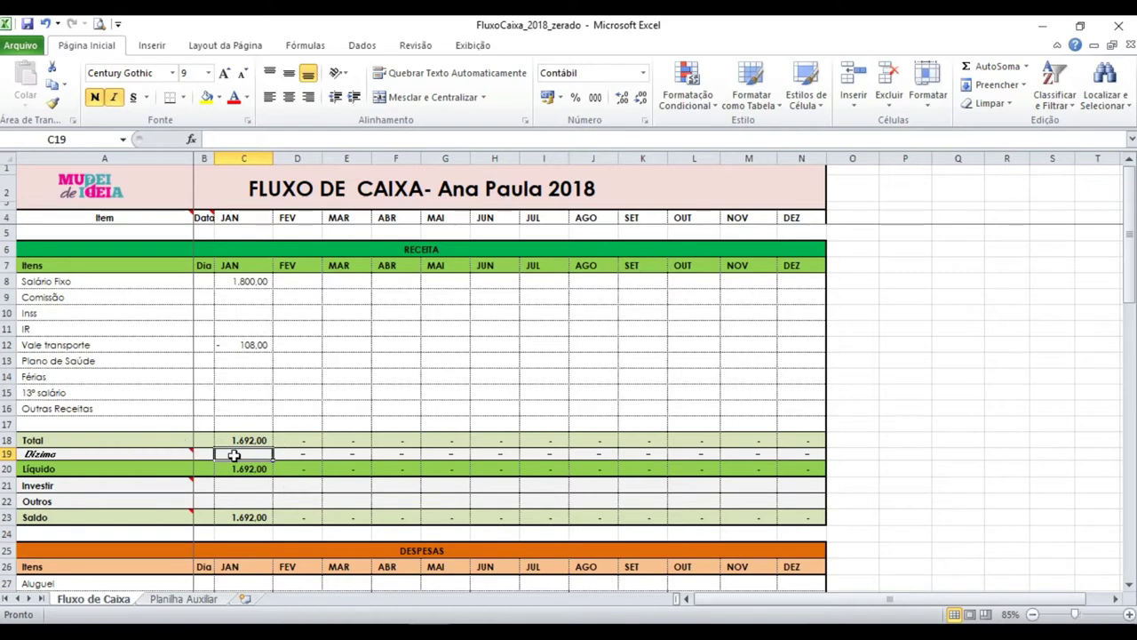
Step: Enter a 100 investment in January's Investir cell C21
click(245, 471)
scroll(337, 496, down, 2)
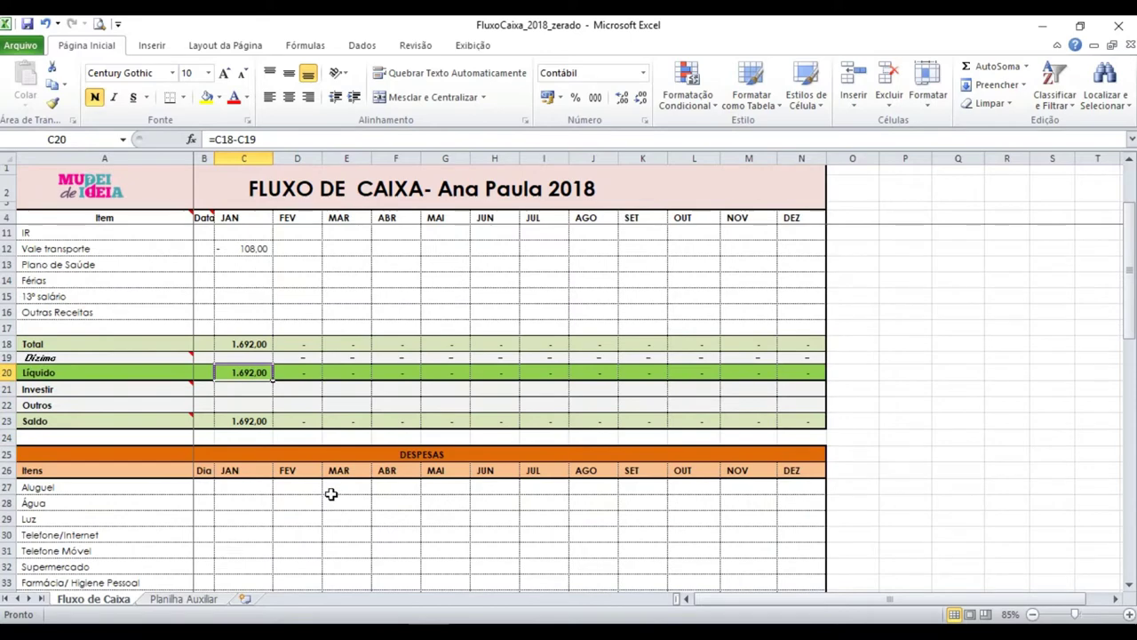
click(263, 389)
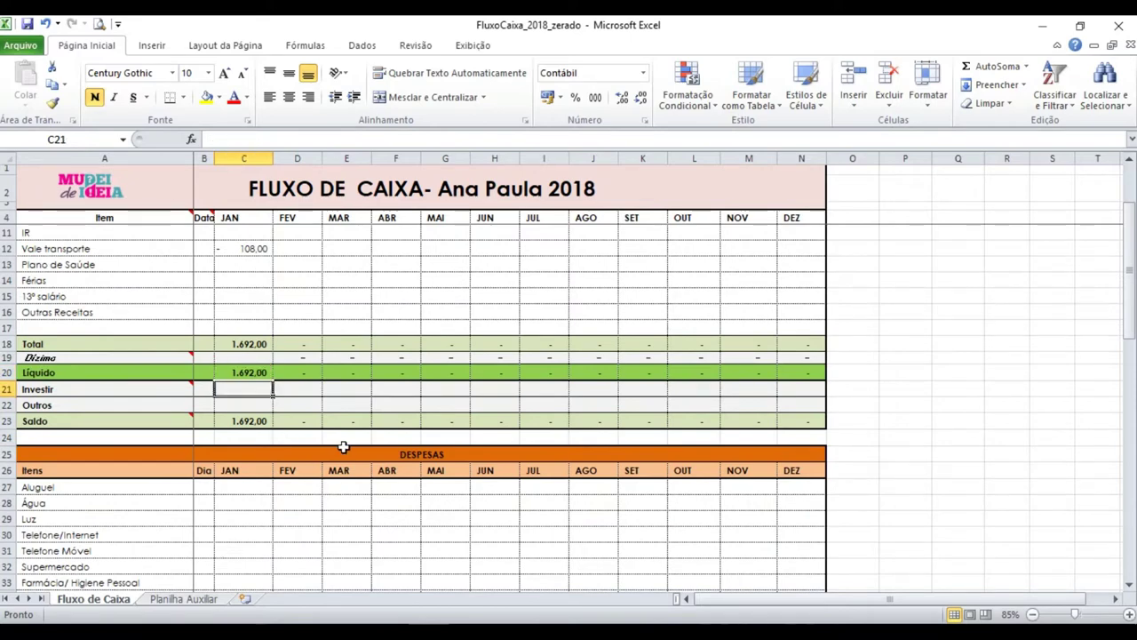
scroll(251, 454, down, 2)
scroll(241, 465, down, 3)
scroll(289, 433, up, 4)
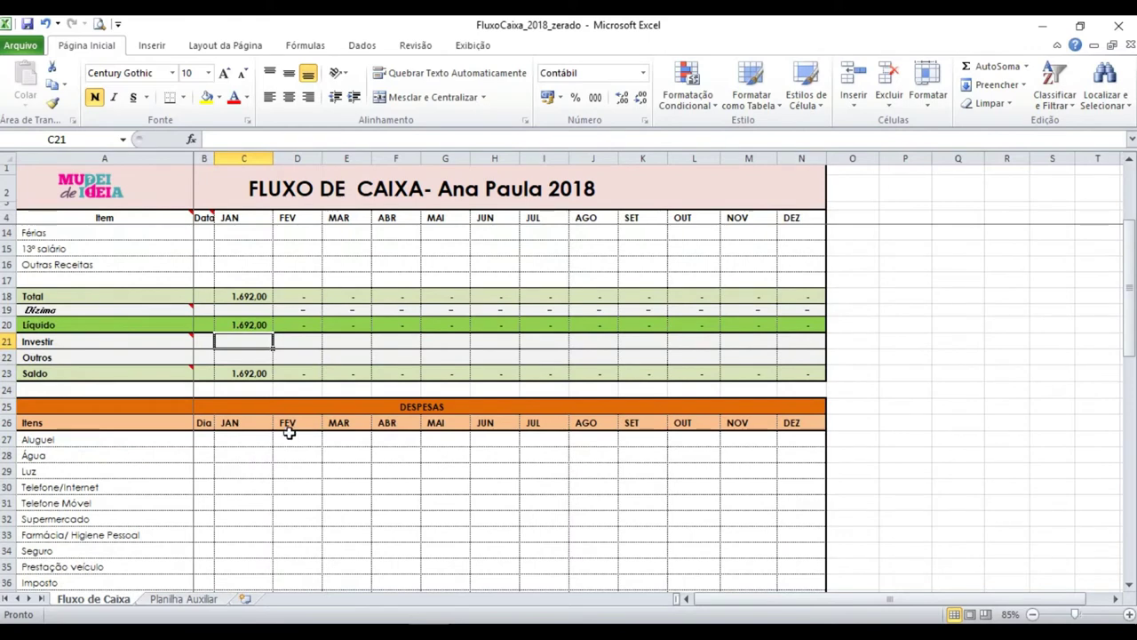
text(100)
key(Return)
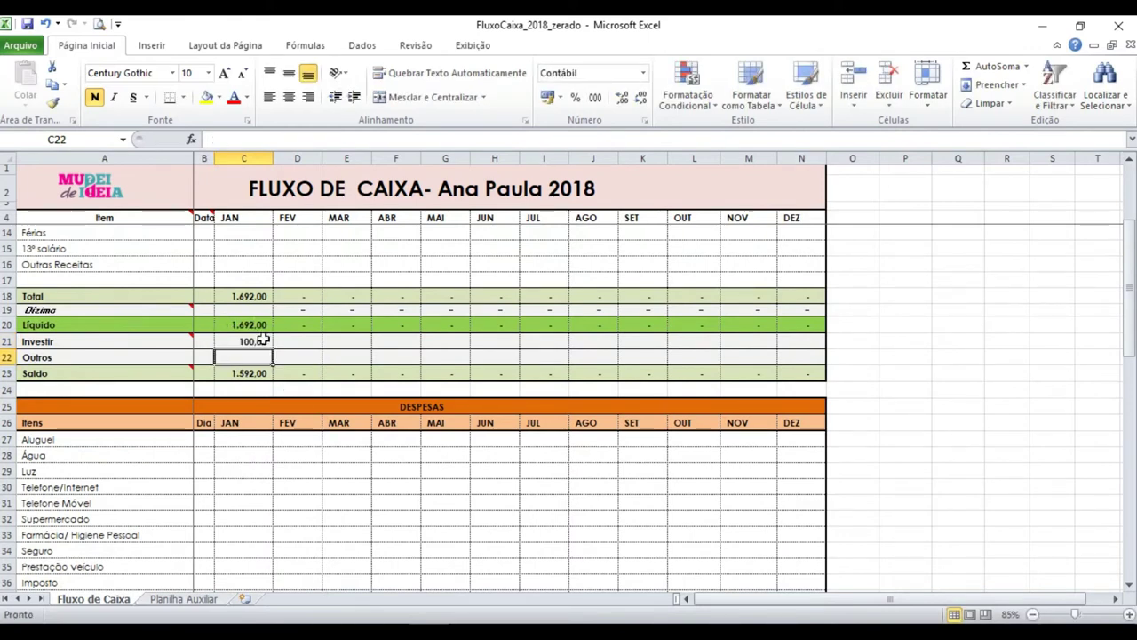
Step: Enter 200 in January's Outros cell and inspect the Saldo formula =C20-C21-C22
scroll(222, 357, up, 2)
scroll(235, 362, up, 1)
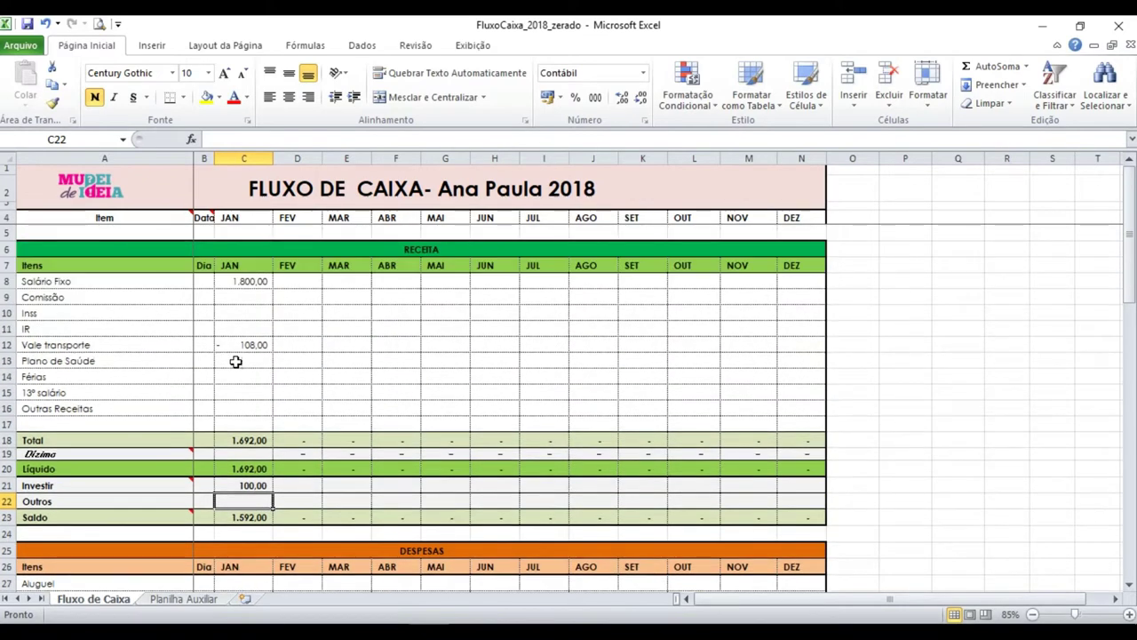
scroll(234, 361, down, 3)
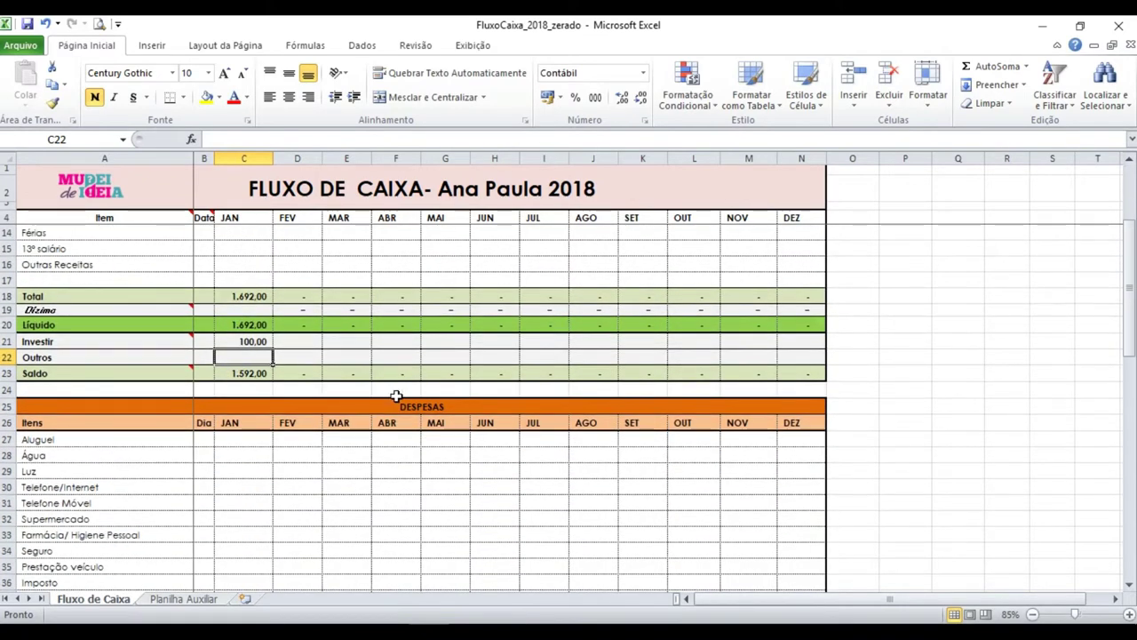
key(Down)
key(F2)
key(Escape)
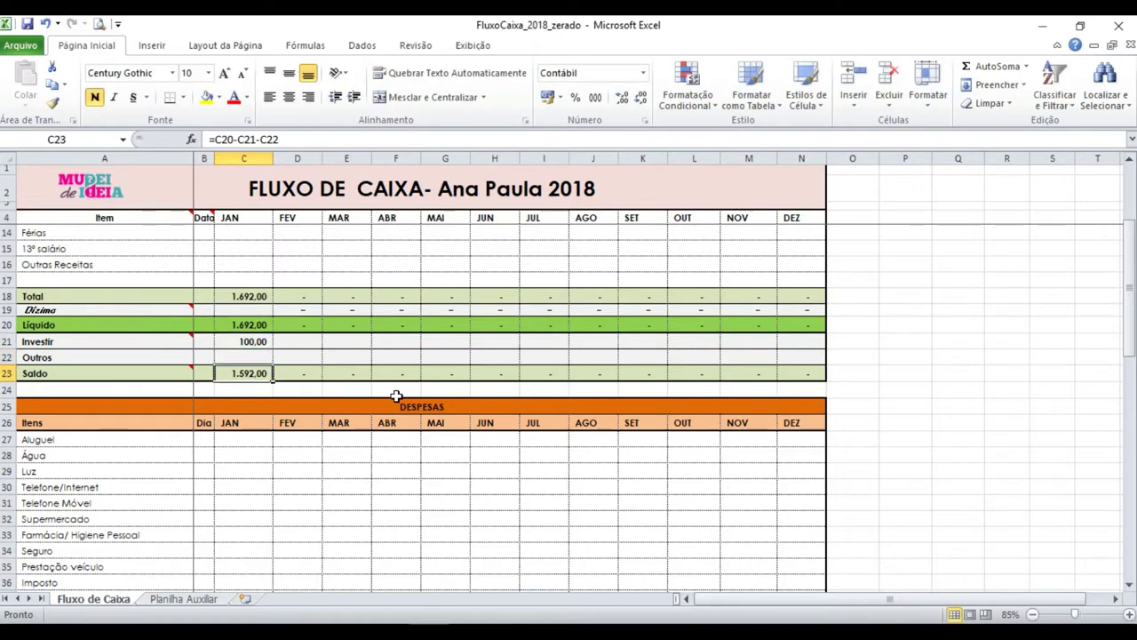
key(Up)
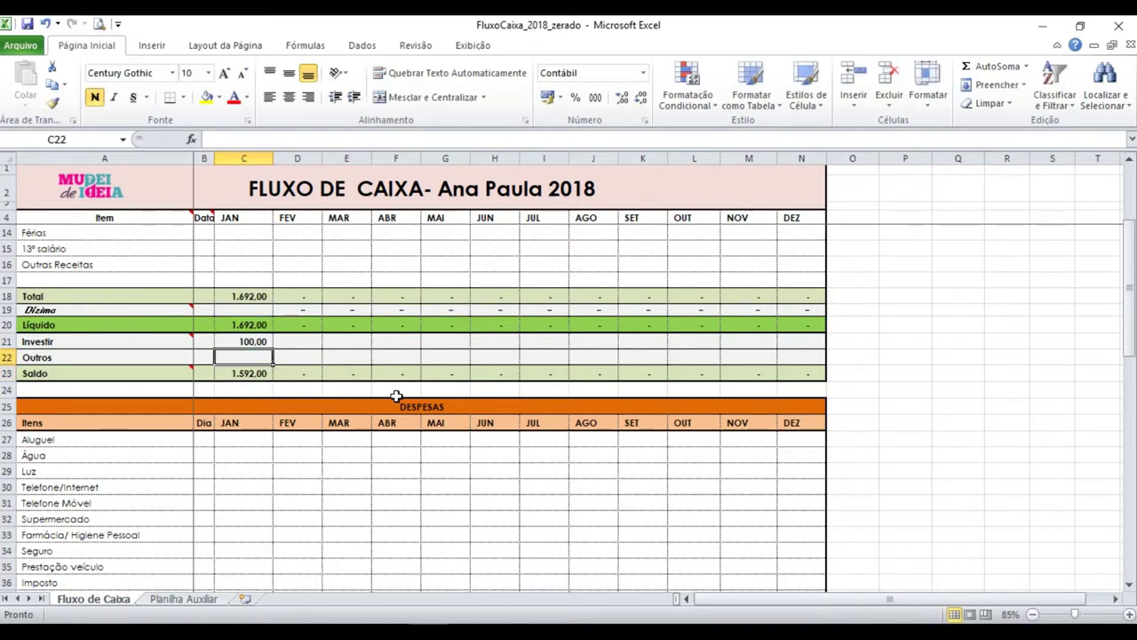
text(200)
key(Return)
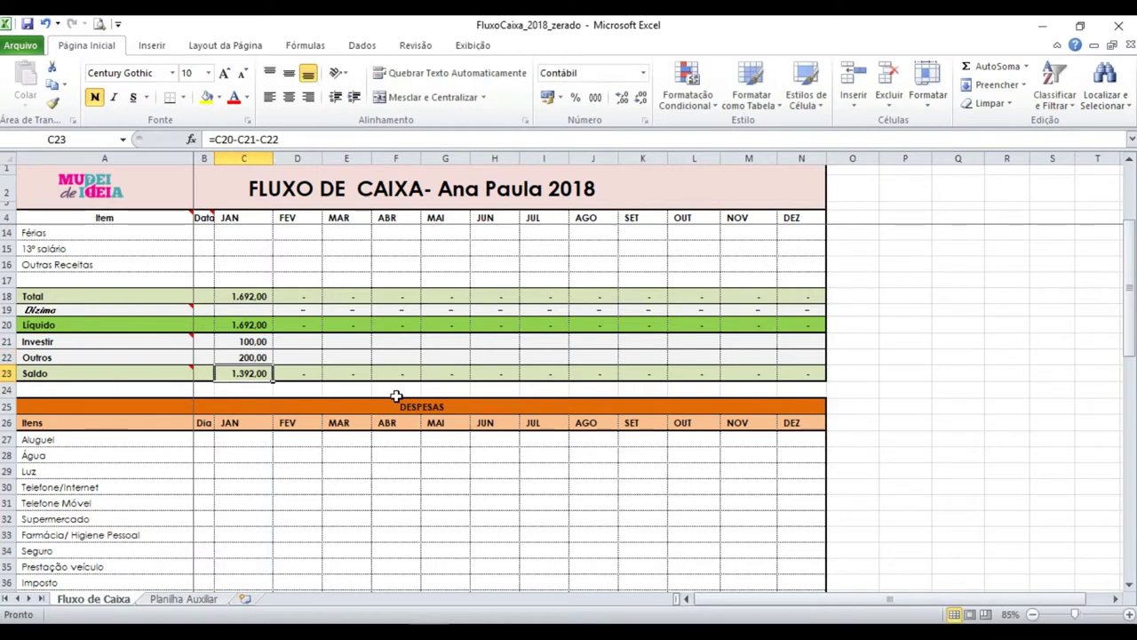
key(Up)
key(Down)
key(F2)
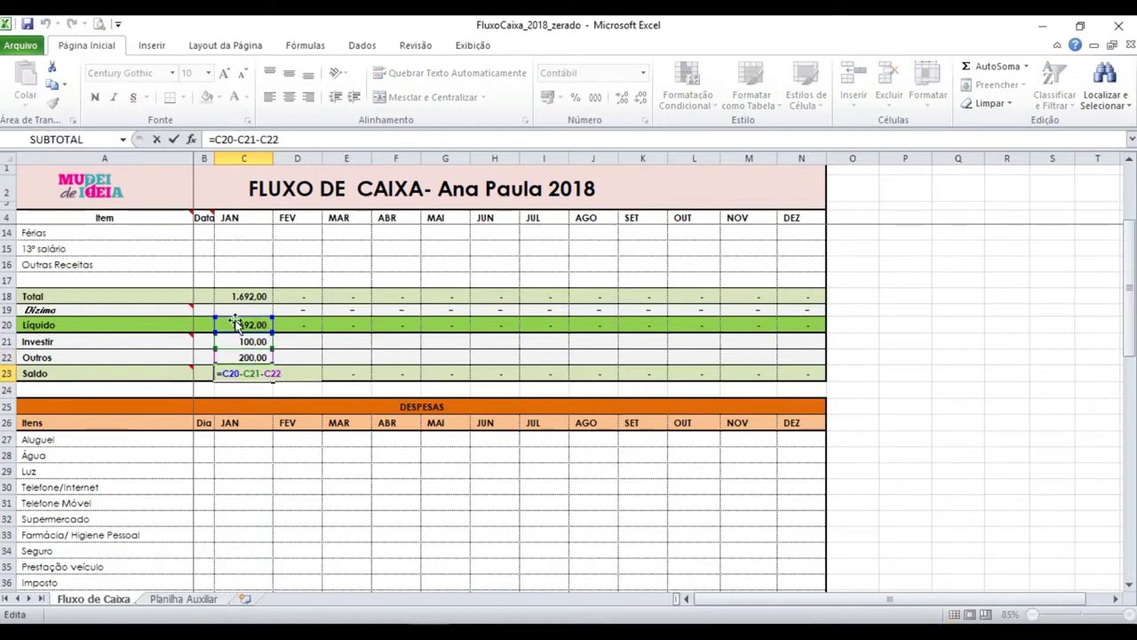
click(252, 374)
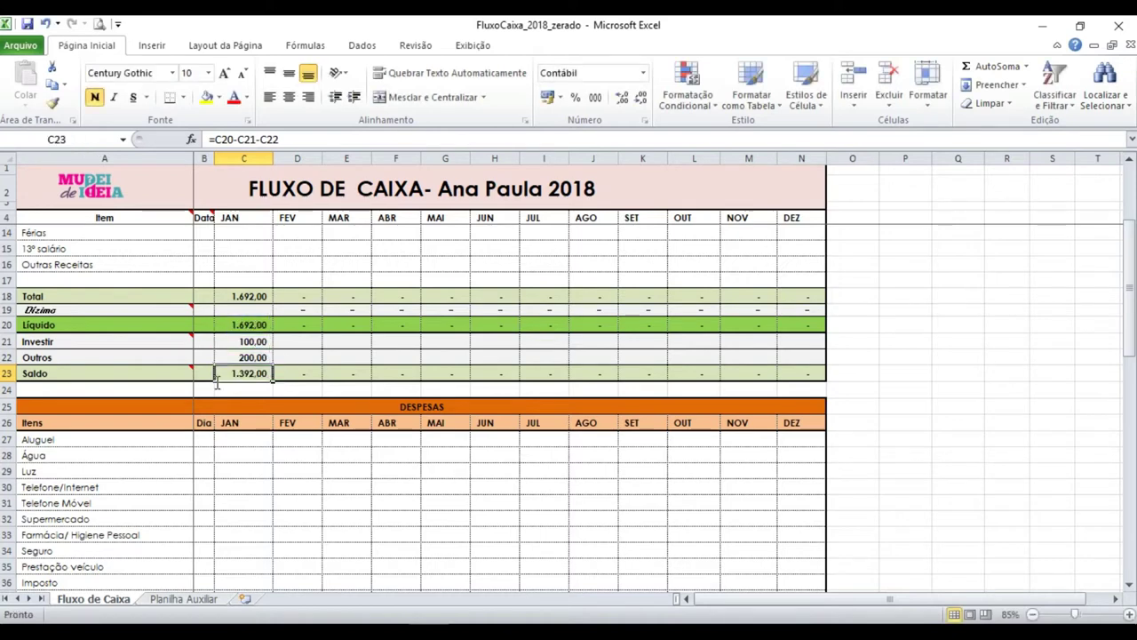
Step: Move the 200 to January's Outras Receitas, clear Outros, and confirm Saldo reads 1.792,00
drag(248, 353, 250, 343)
click(255, 355)
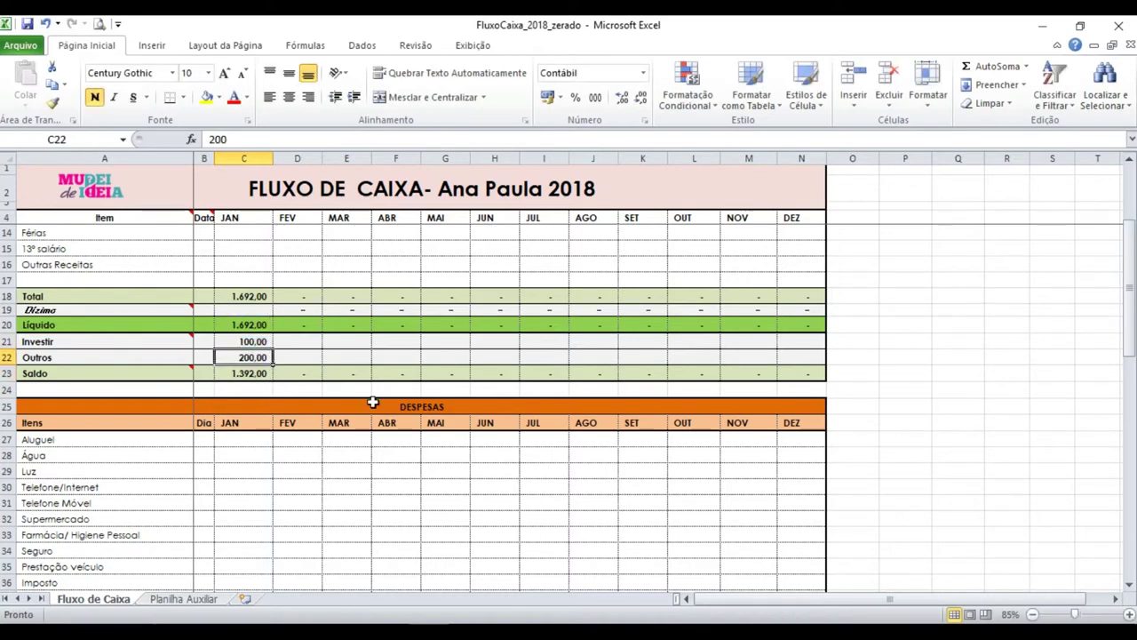
click(226, 263)
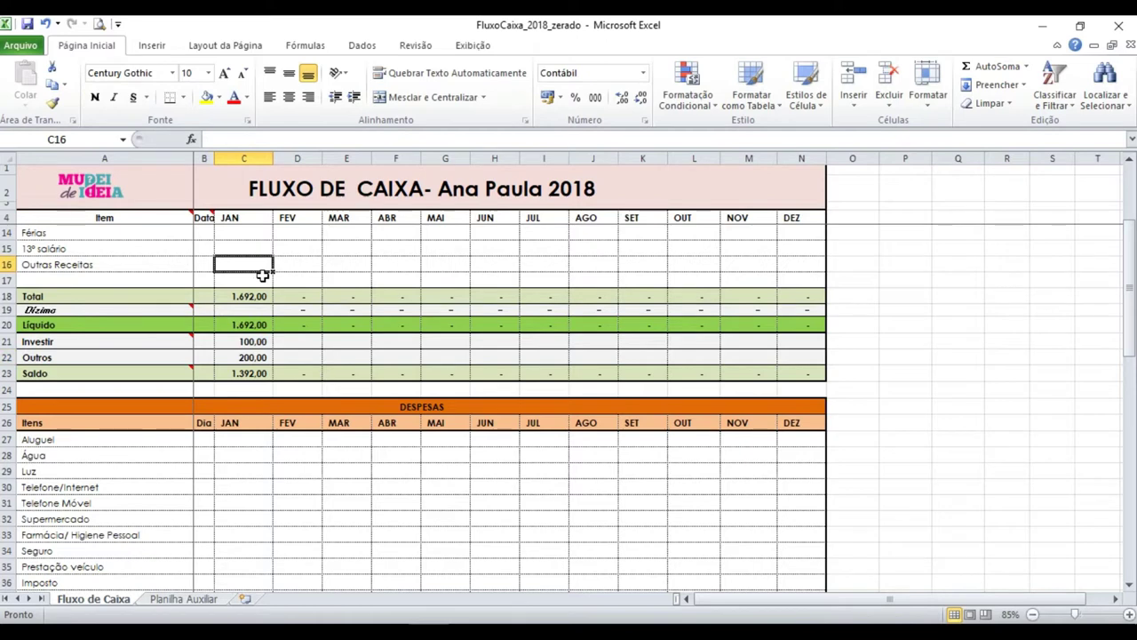
text(200)
key(Return)
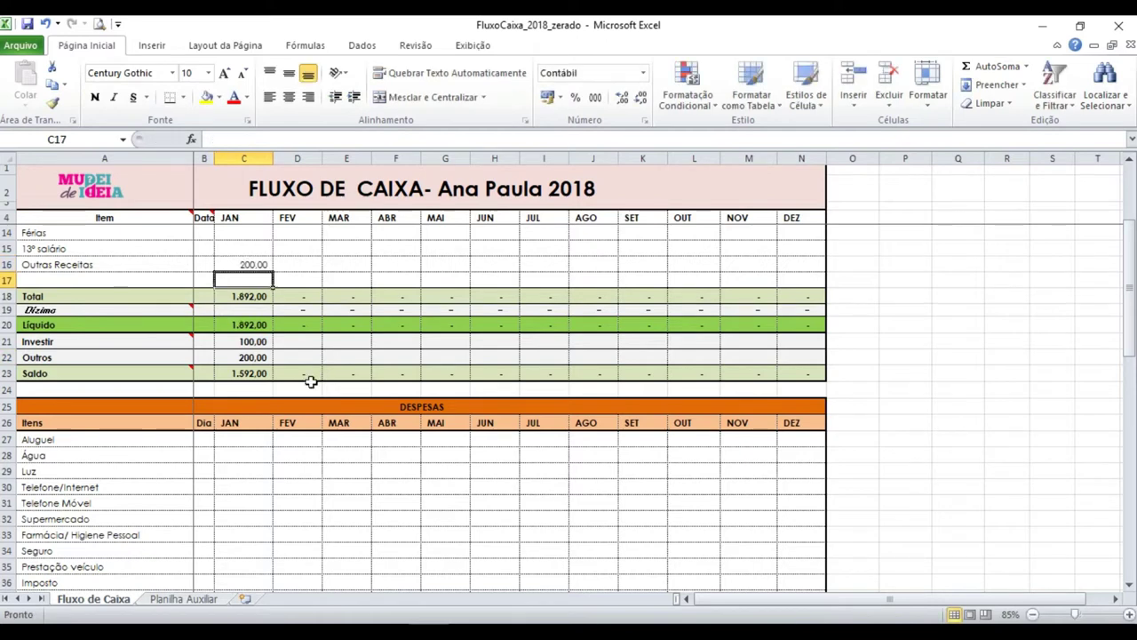
click(259, 355)
key(Delete)
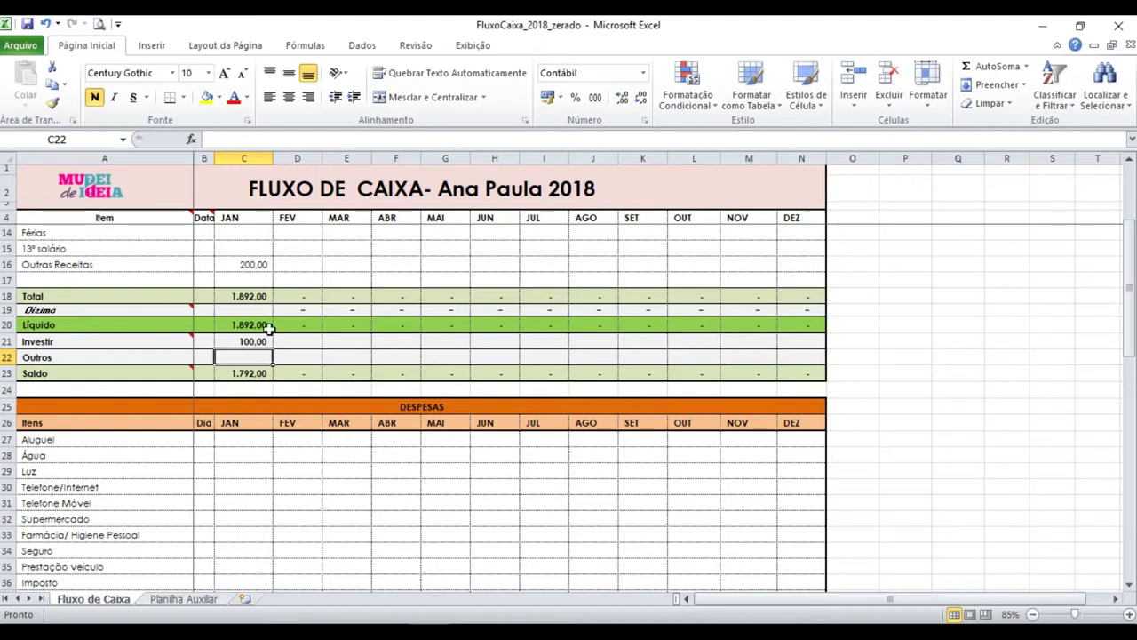
click(252, 371)
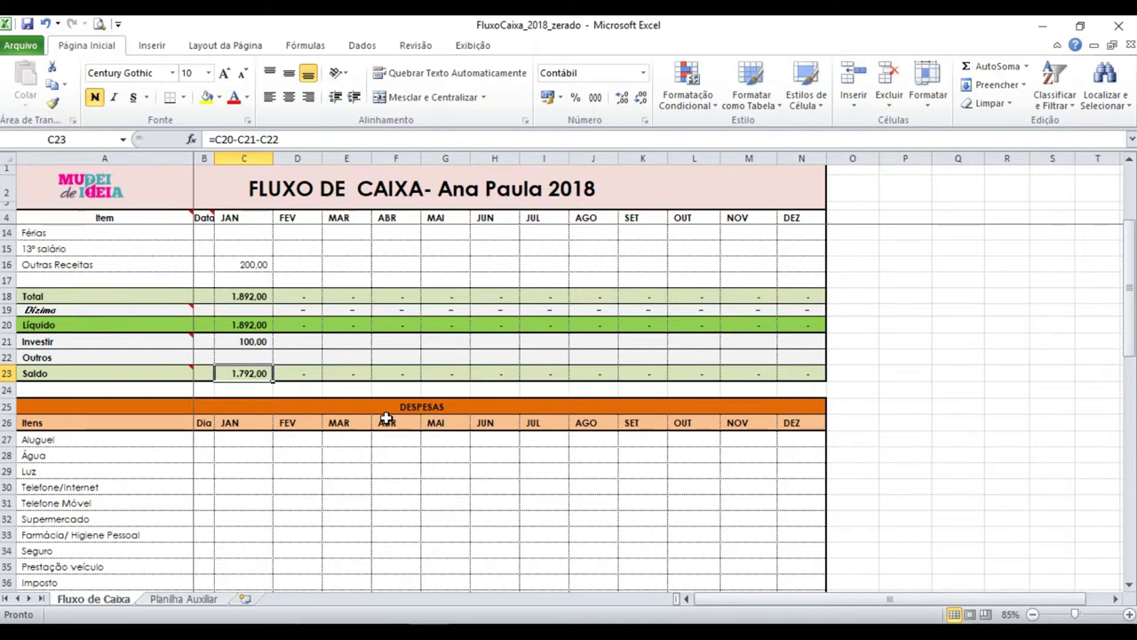
scroll(386, 417, up, 3)
Step: Try filling January's income across the months and review the salary and transport values
mouse_move(257, 281)
mouse_down()
mouse_move(252, 349)
mouse_move(805, 357)
mouse_move(789, 364)
mouse_up()
click(835, 362)
click(699, 371)
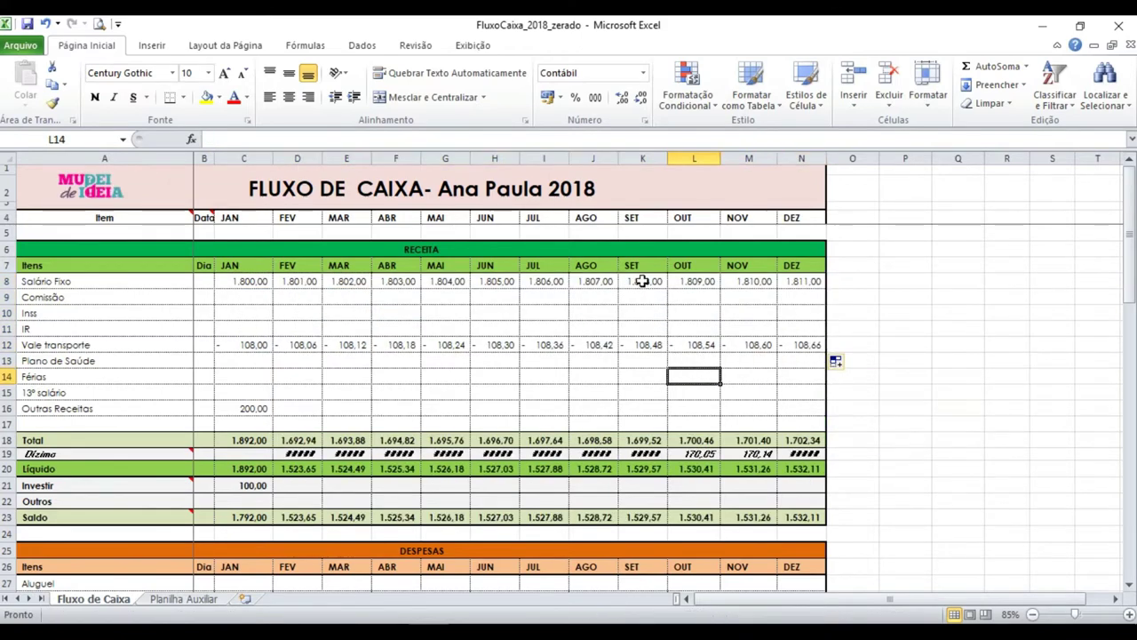
drag(642, 282, 649, 345)
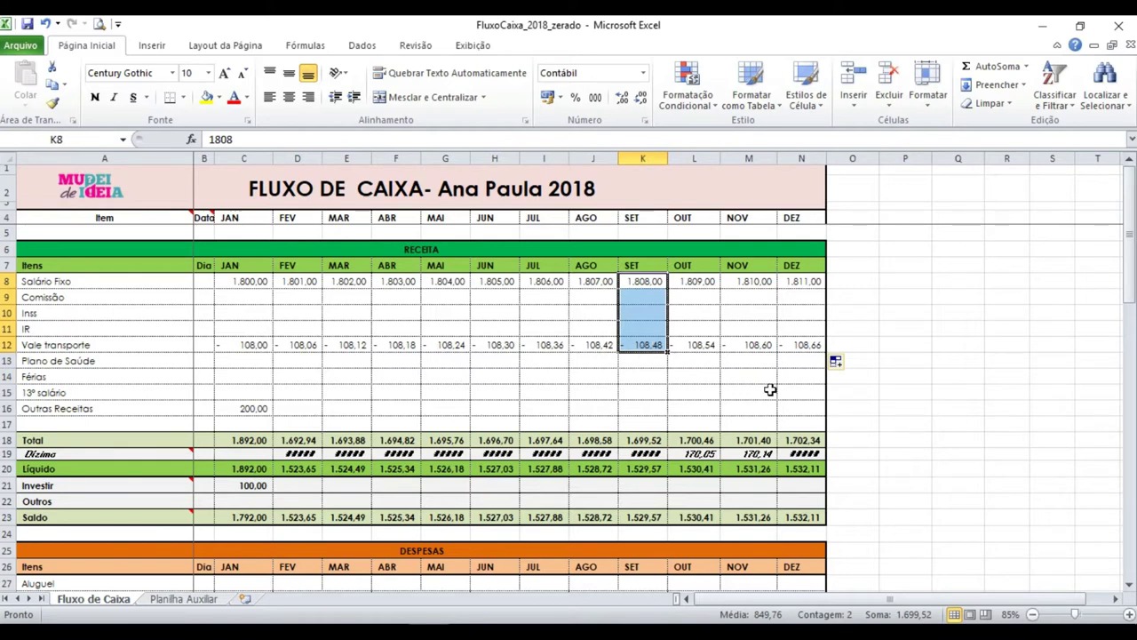
click(497, 347)
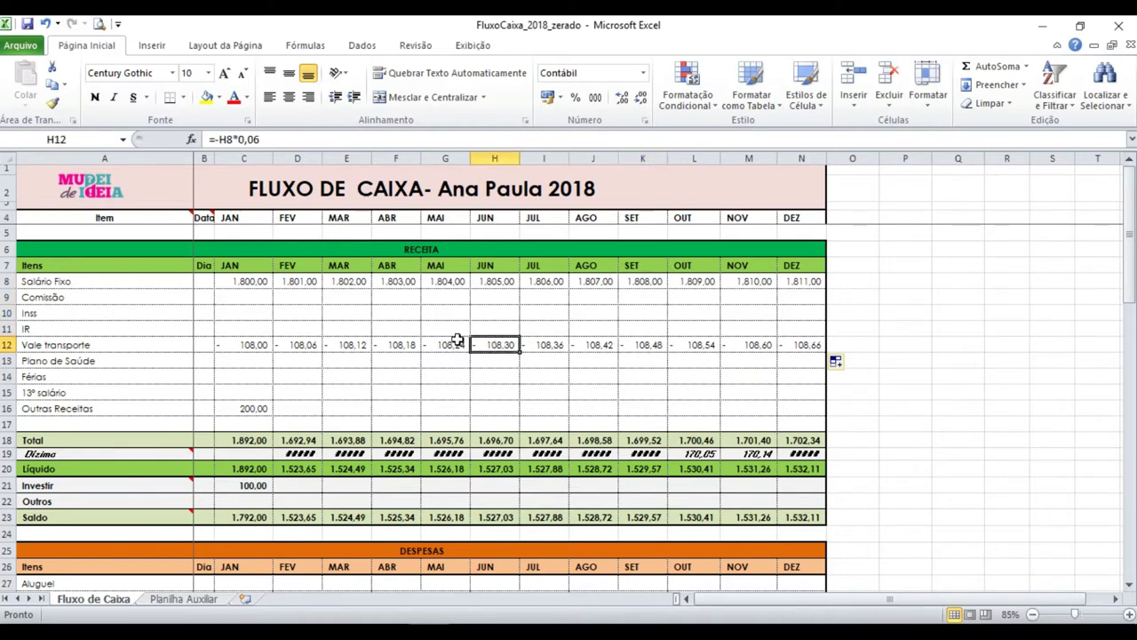
click(297, 282)
click(411, 282)
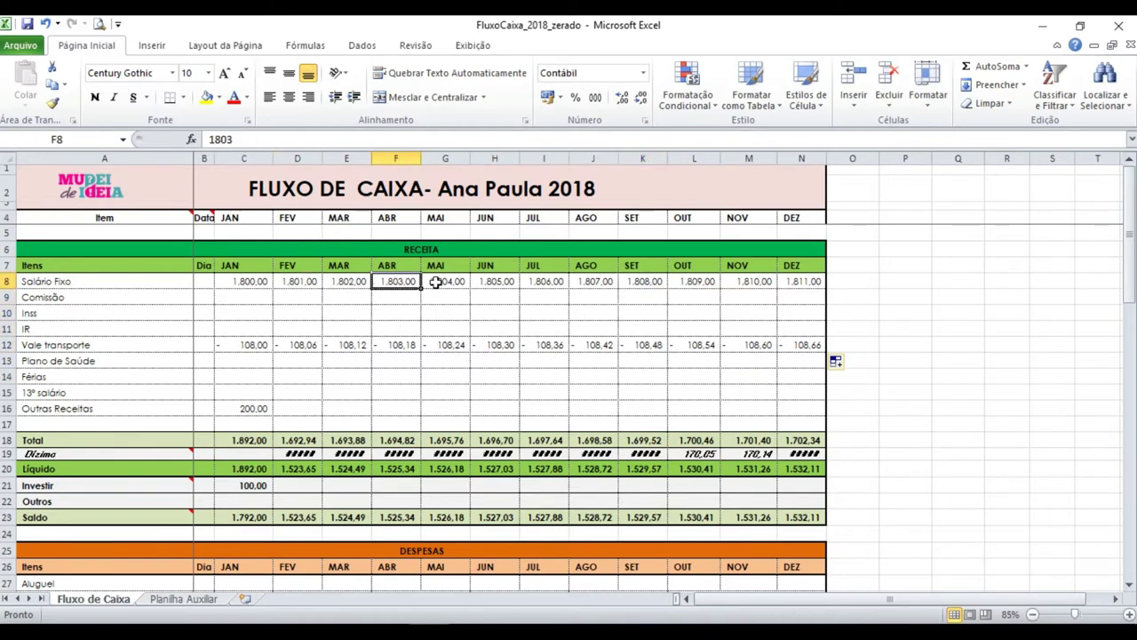
Step: Copy January's 1.800,00 Salário Fixo into FEV through DEZ
click(241, 281)
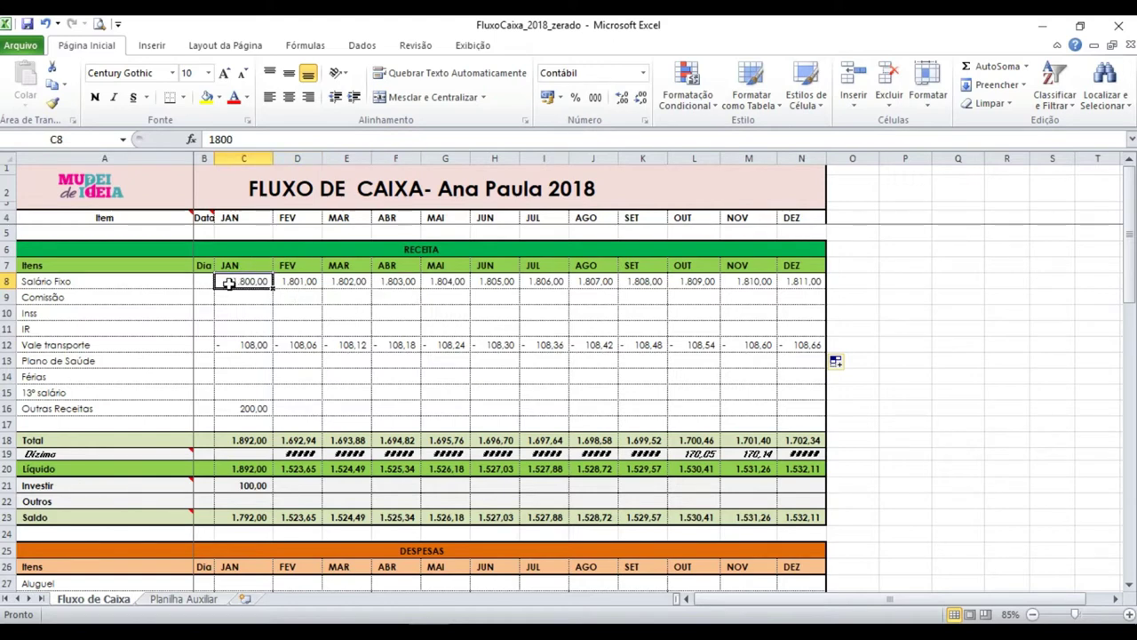
key(ctrl+c)
drag(297, 283, 797, 282)
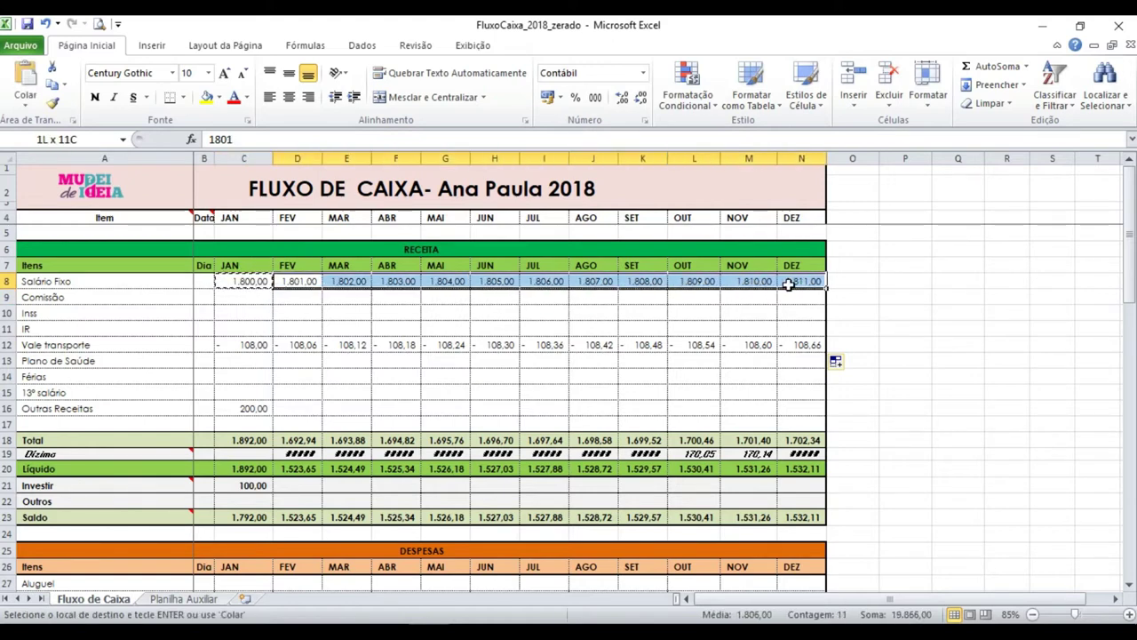
key(ctrl+v)
click(837, 301)
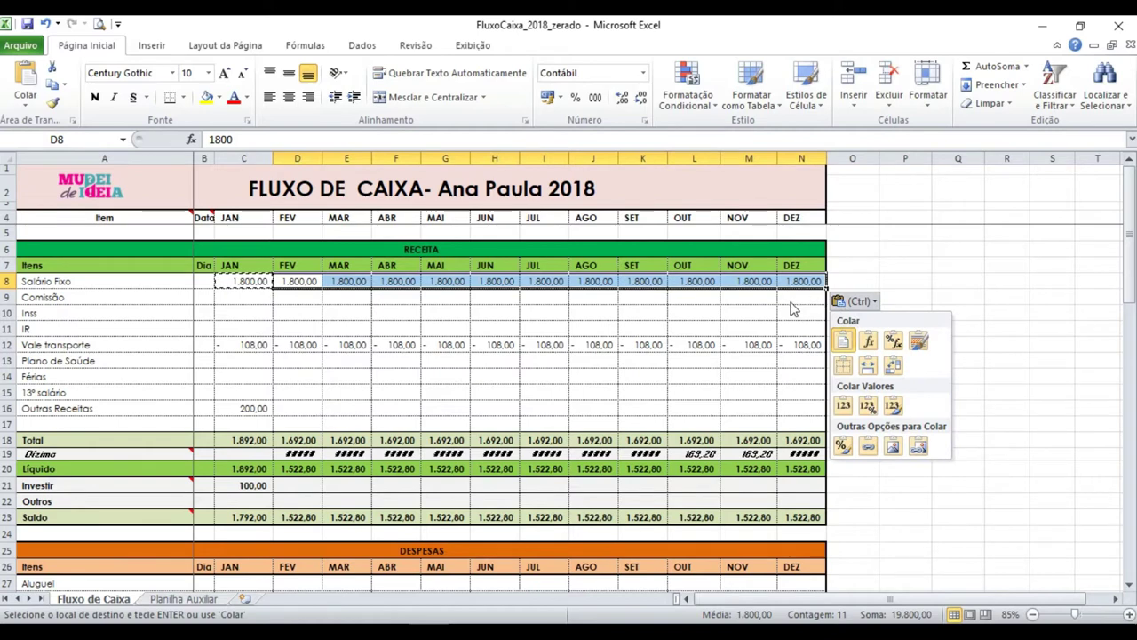
click(790, 300)
Step: Apply cell N9's formatting to December's salary cell N8 with Format Painter
drag(593, 377, 644, 377)
click(794, 295)
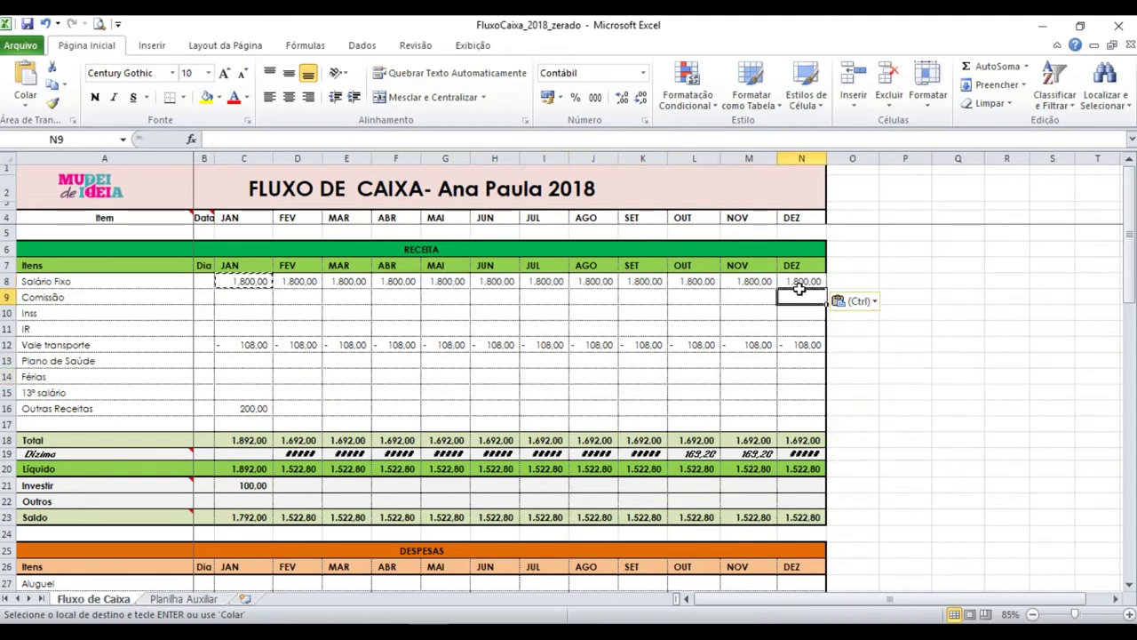
click(52, 103)
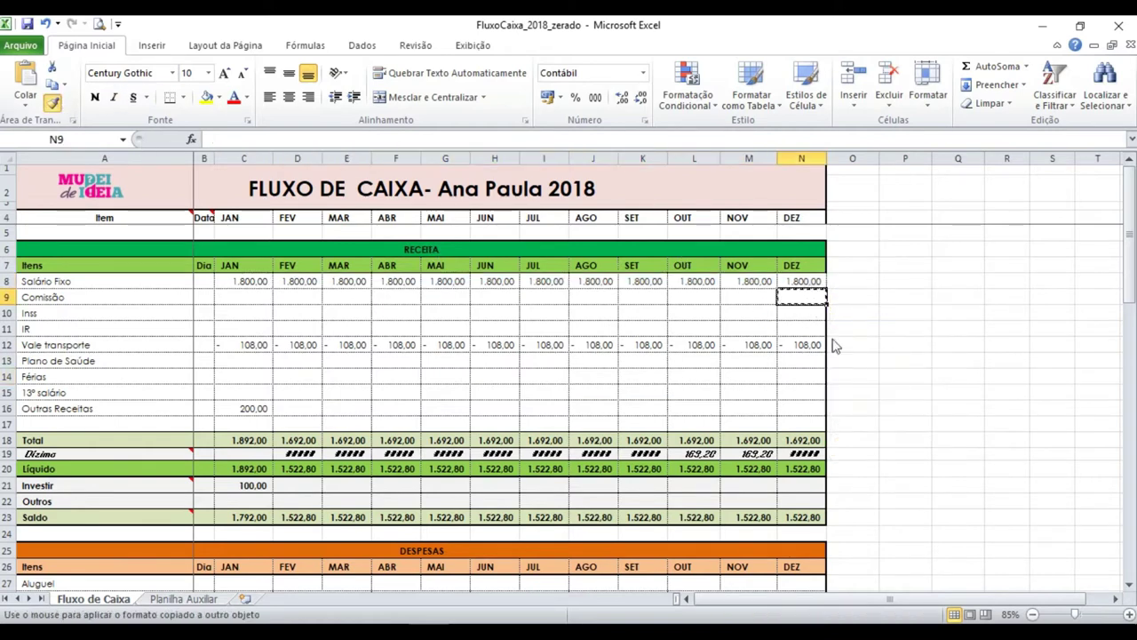
click(804, 281)
click(798, 328)
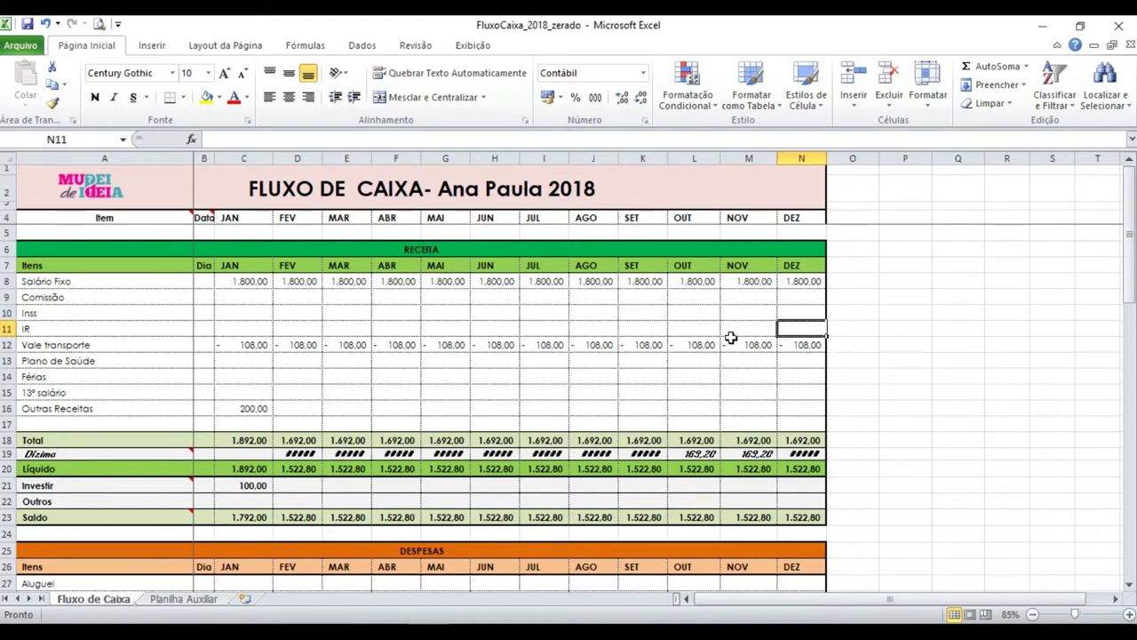
drag(654, 281, 654, 345)
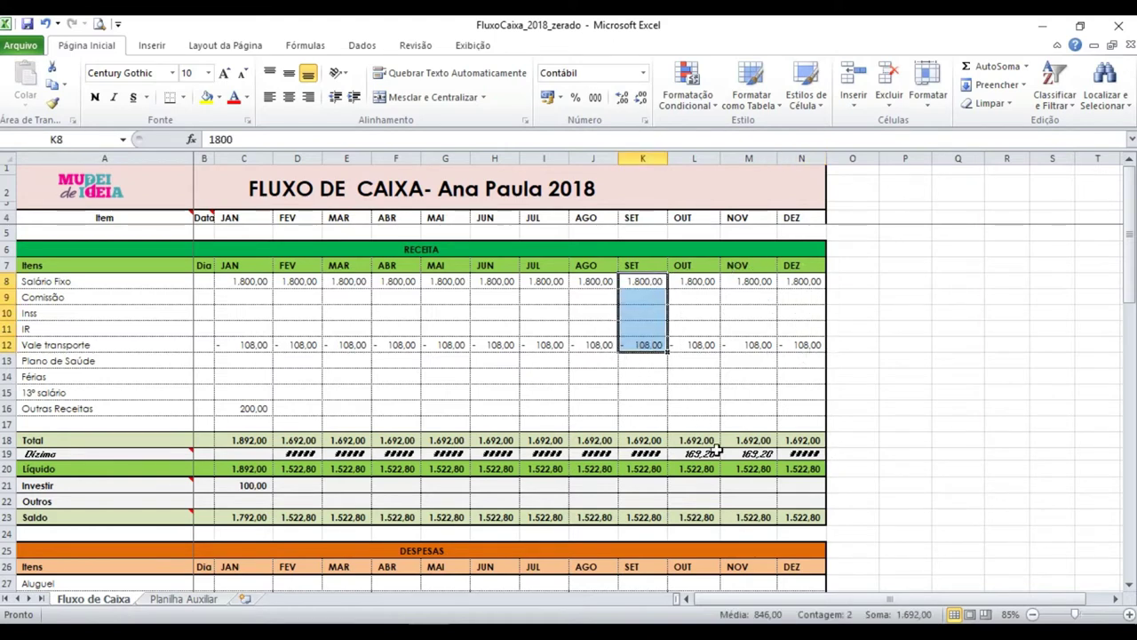
key(Delete)
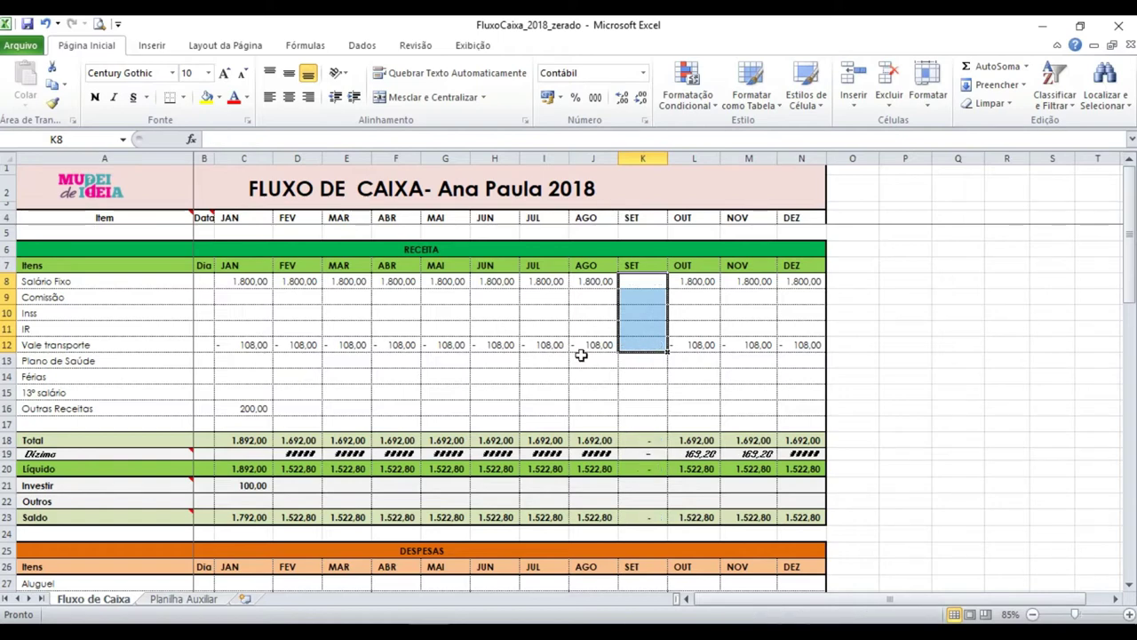
click(582, 360)
text(=)
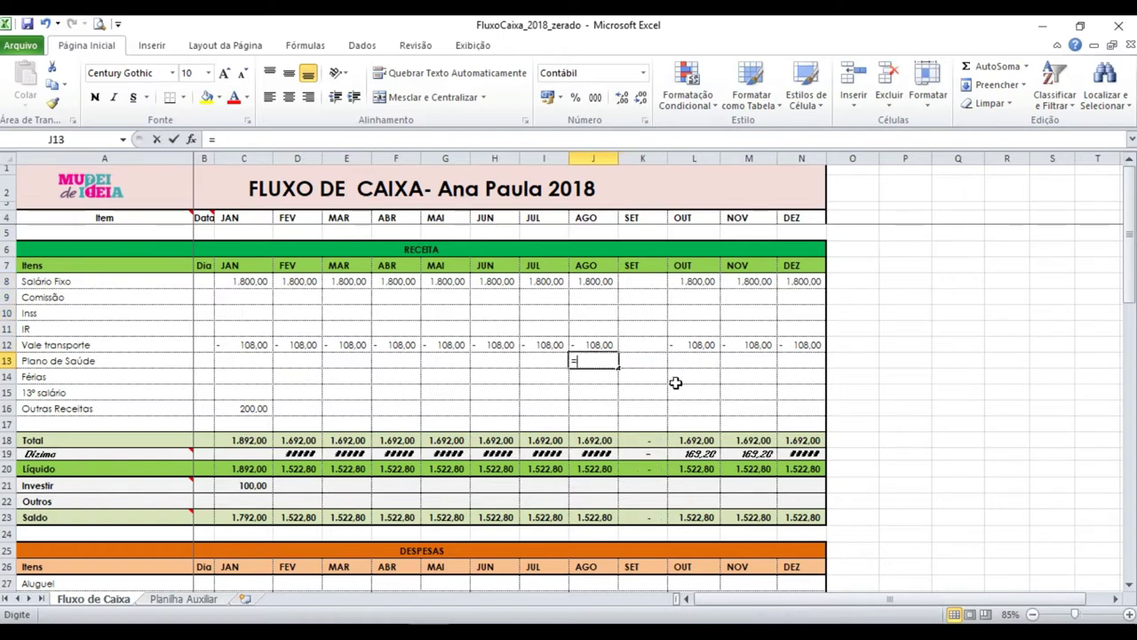
text(167)
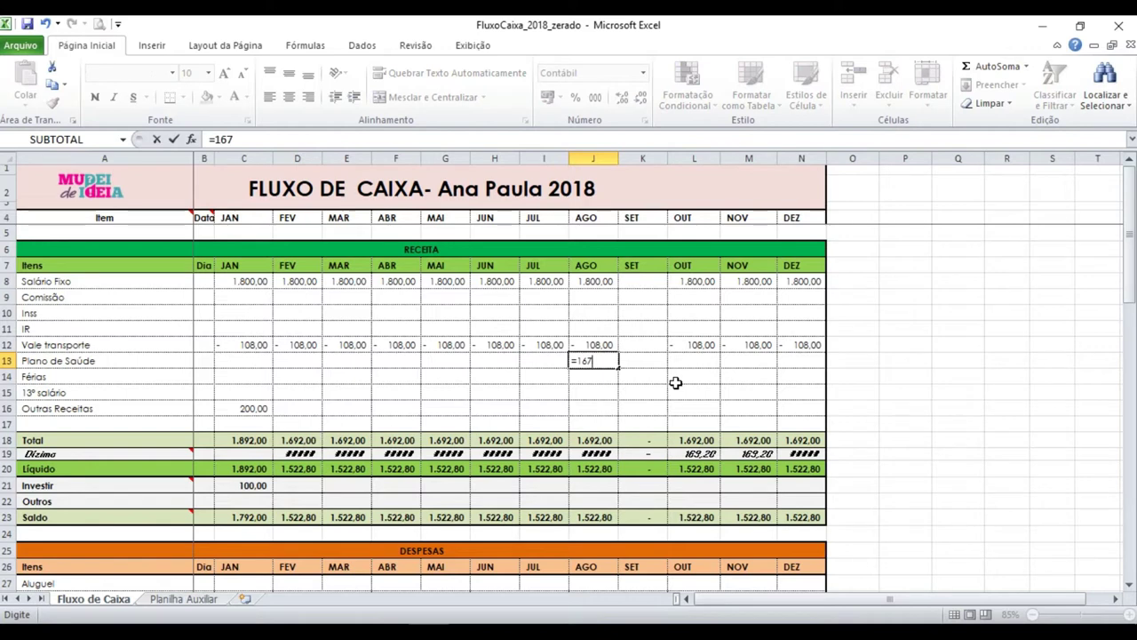
key(Return)
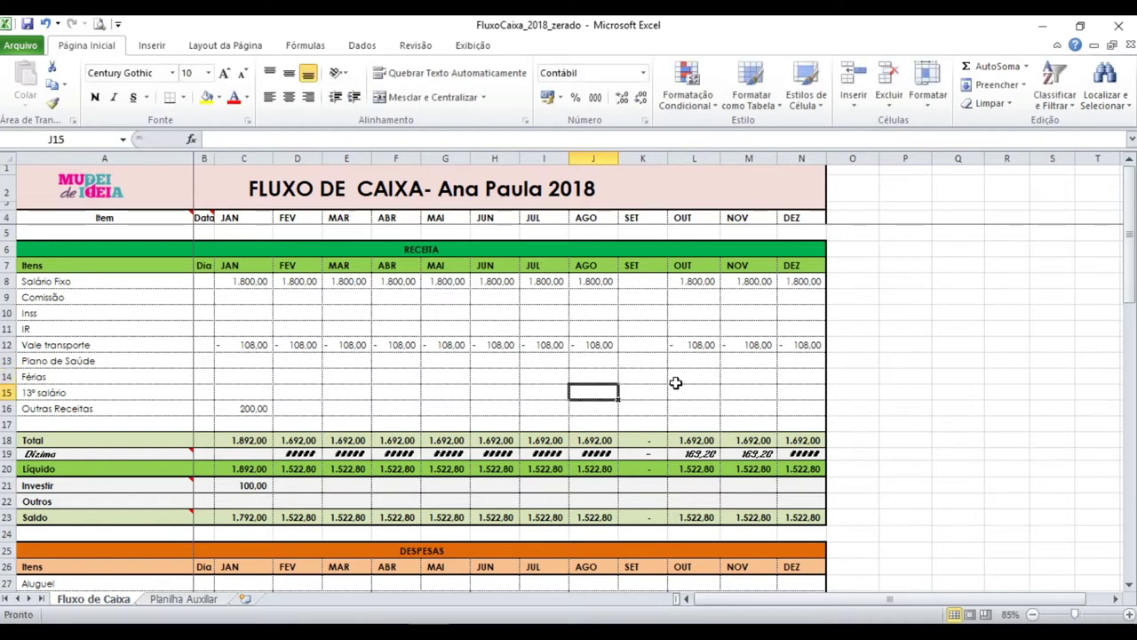
text(=169)
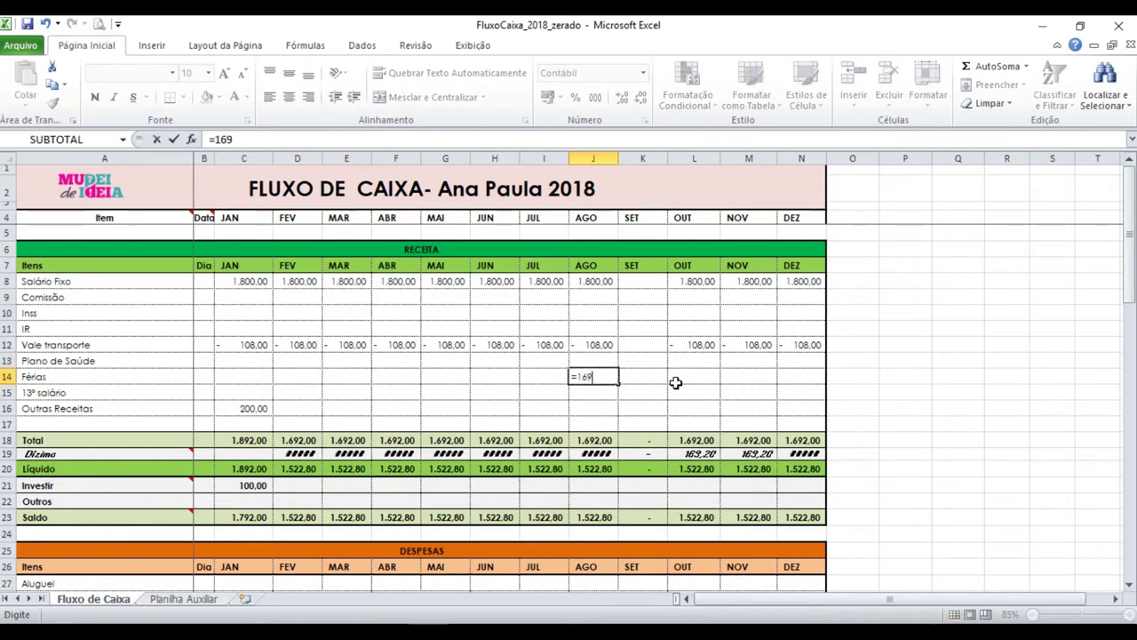
text(2/3)
key(ctrl+Return)
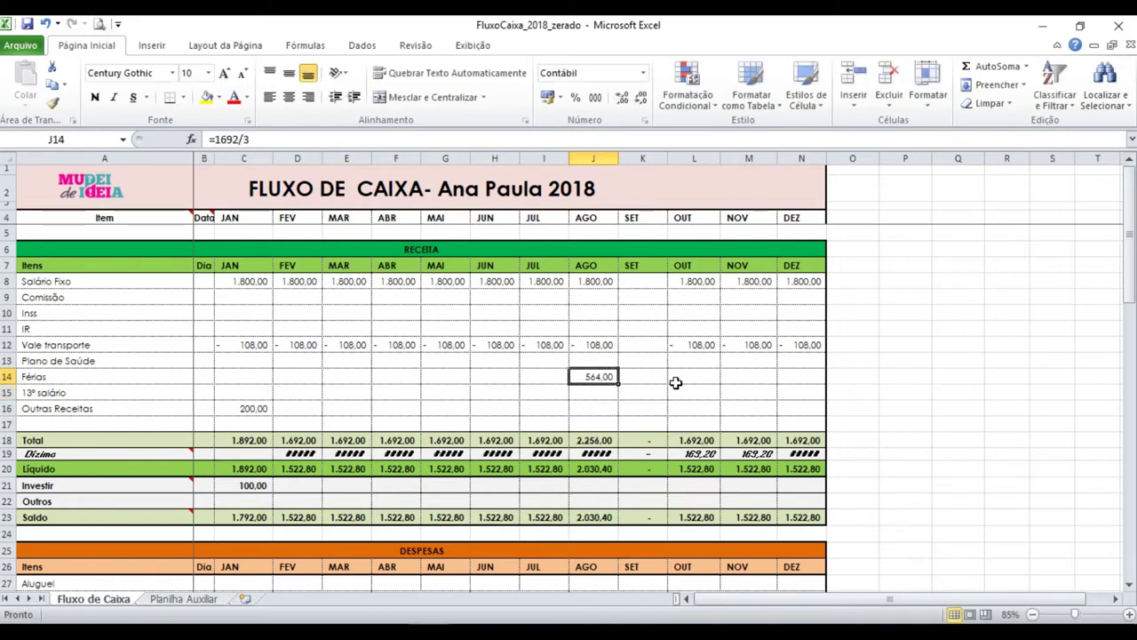
text(=564+1)
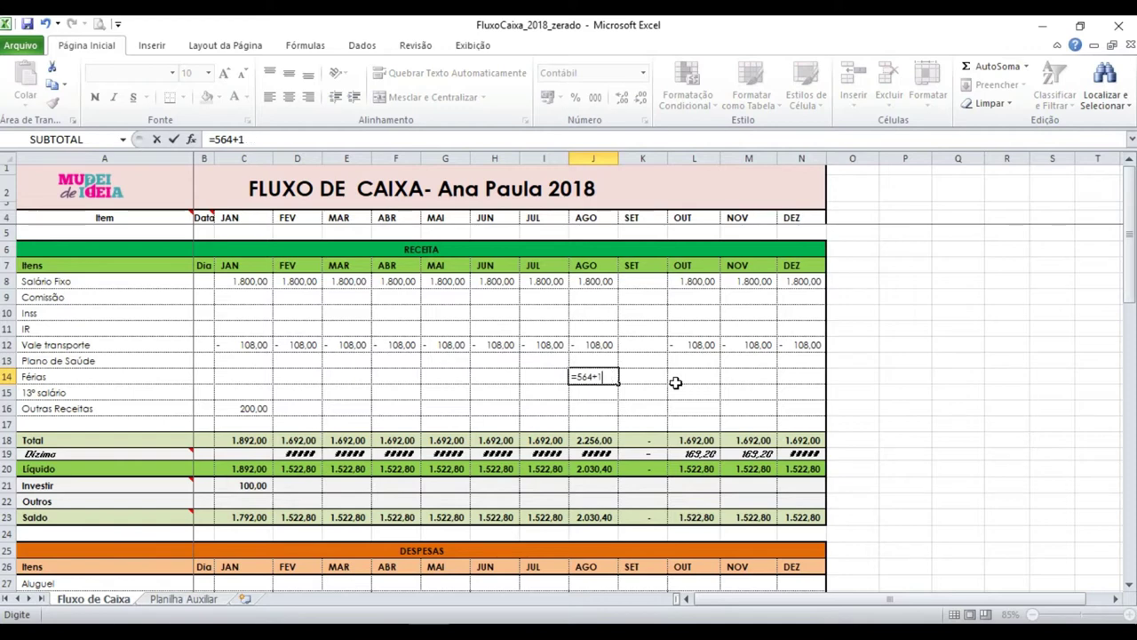
text(692)
key(ctrl+Return)
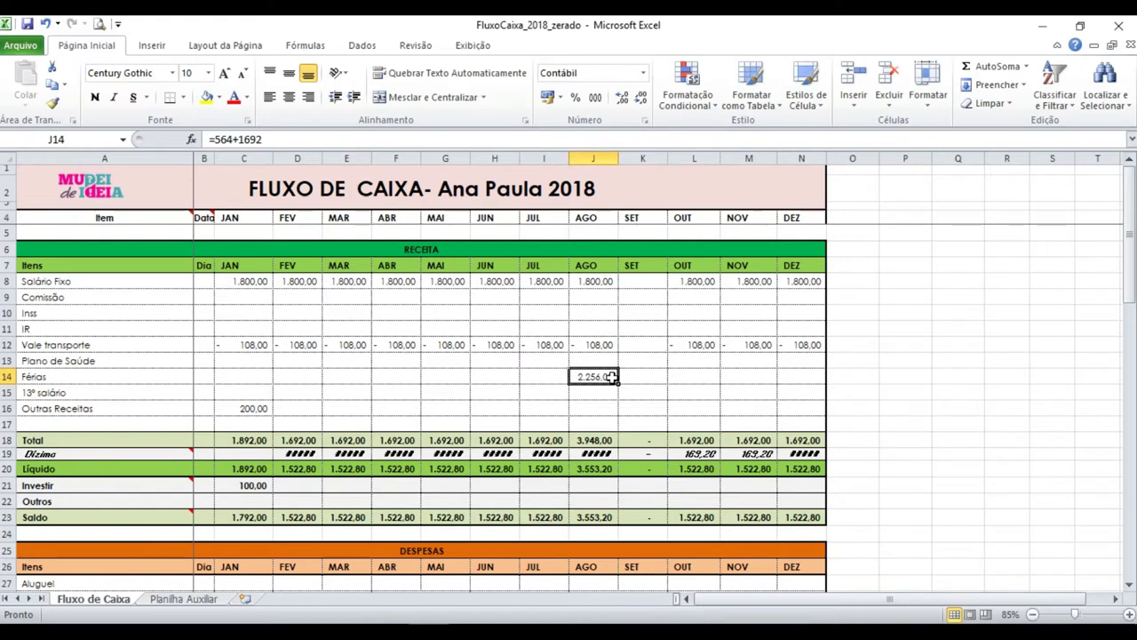
drag(644, 285, 654, 427)
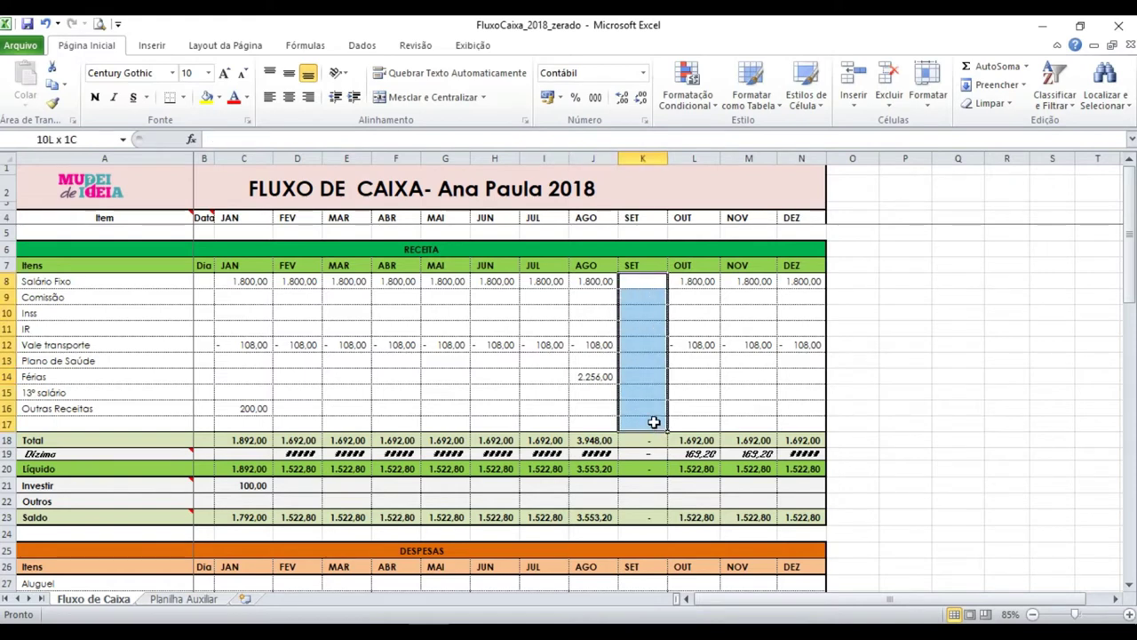
click(654, 422)
drag(702, 344, 707, 395)
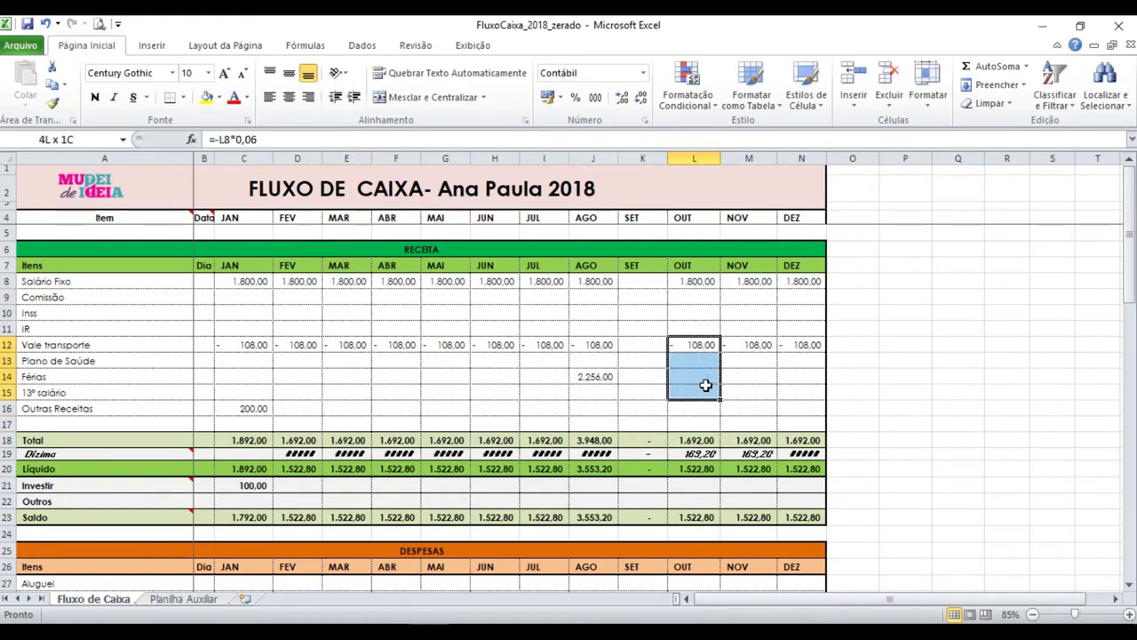
click(605, 379)
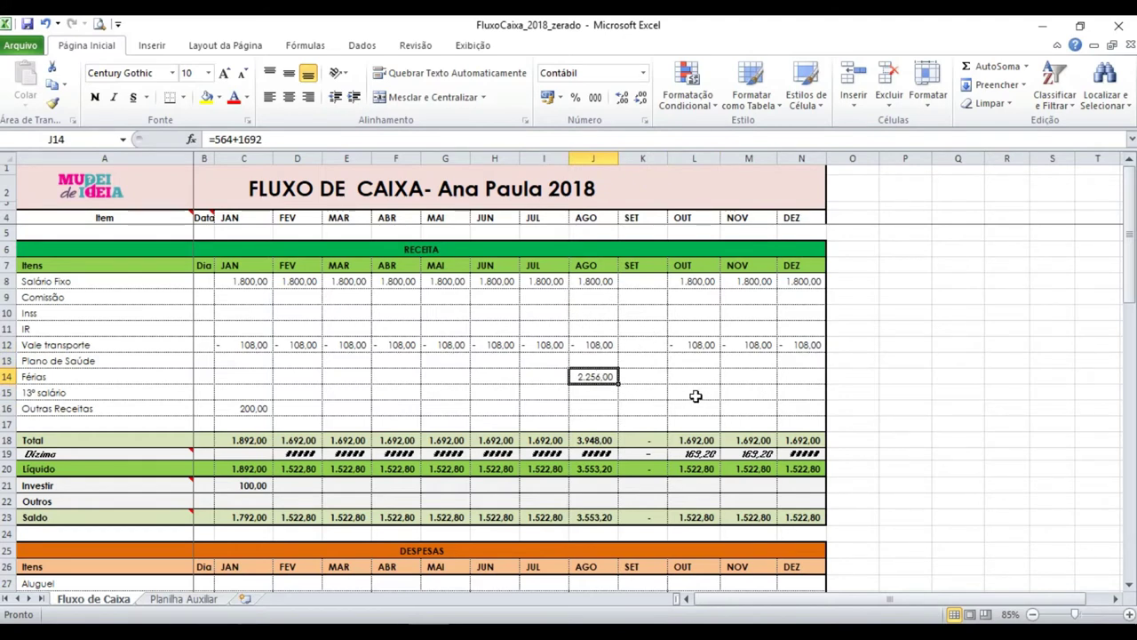
key(ctrl+z)
key(ctrl+z)
click(566, 397)
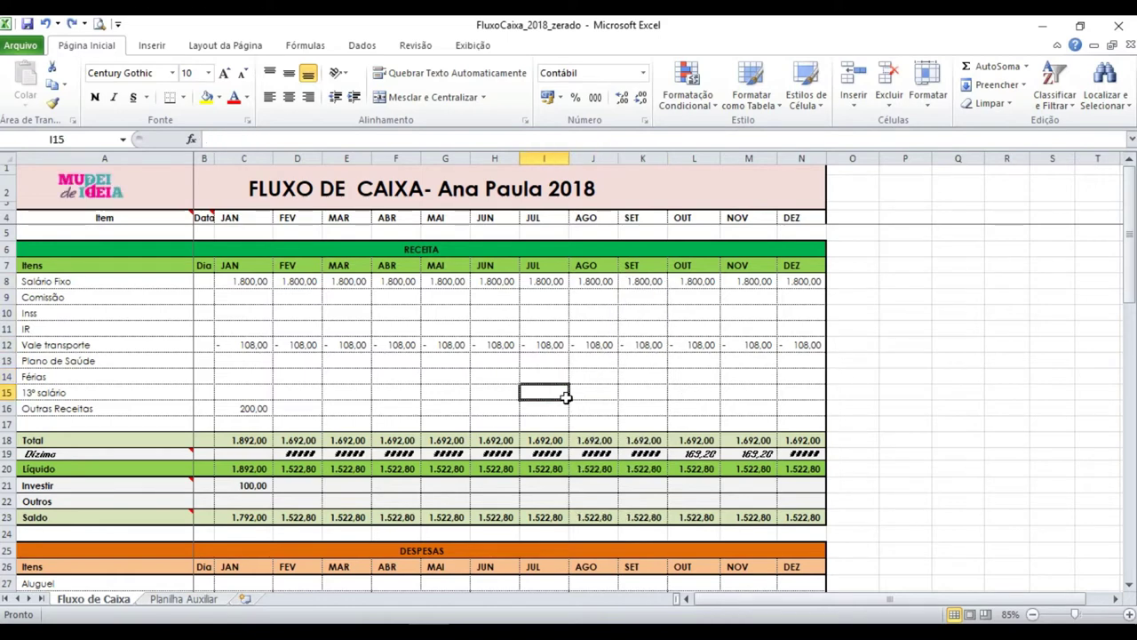
Step: Enter due days 5, 10, 17 and 3 for Aluguel, Água, Luz and Telefone/Internet under Dia
scroll(307, 355, down, 1)
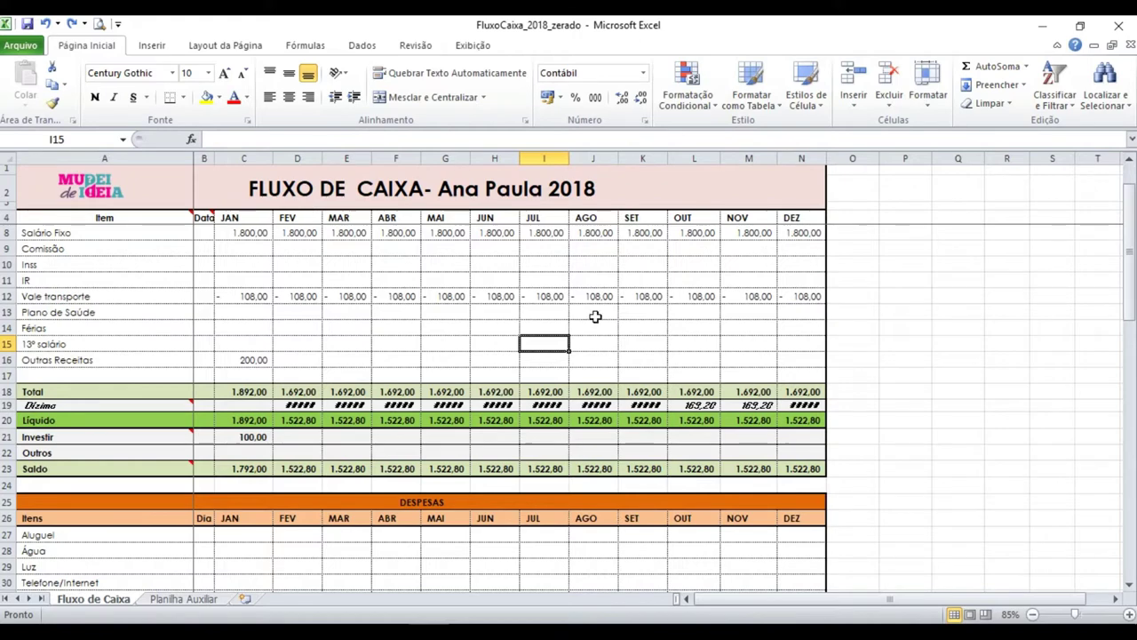
scroll(560, 391, down, 3)
scroll(507, 365, down, 2)
drag(432, 268, 447, 488)
scroll(436, 418, down, 2)
scroll(440, 375, down, 2)
scroll(440, 375, down, 1)
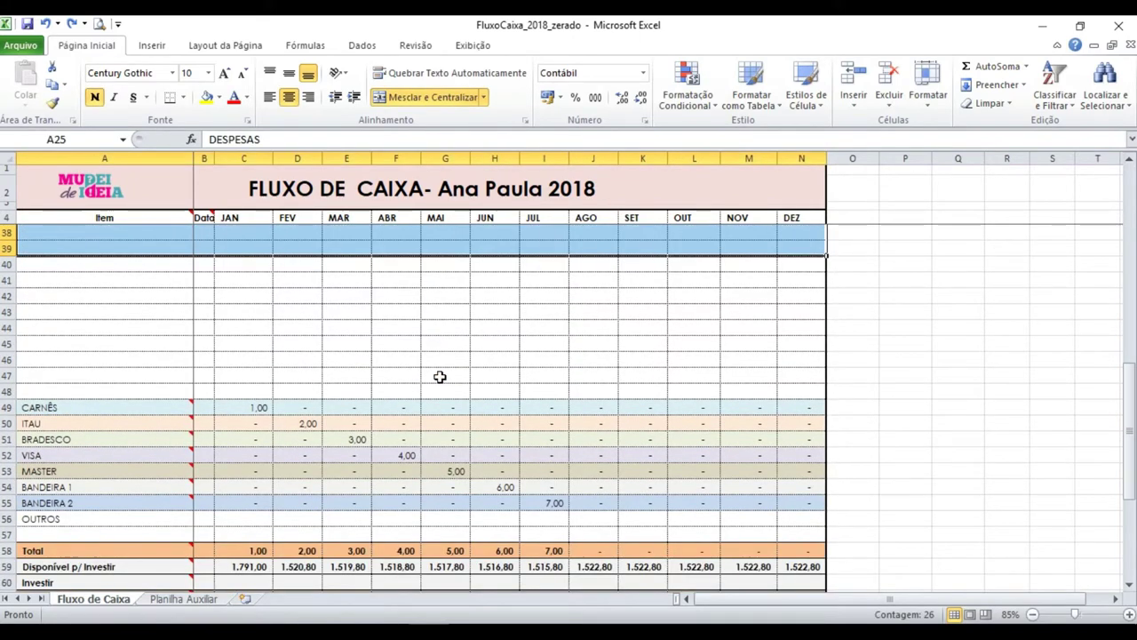
scroll(706, 521, down, 2)
scroll(634, 475, up, 8)
scroll(274, 431, up, 3)
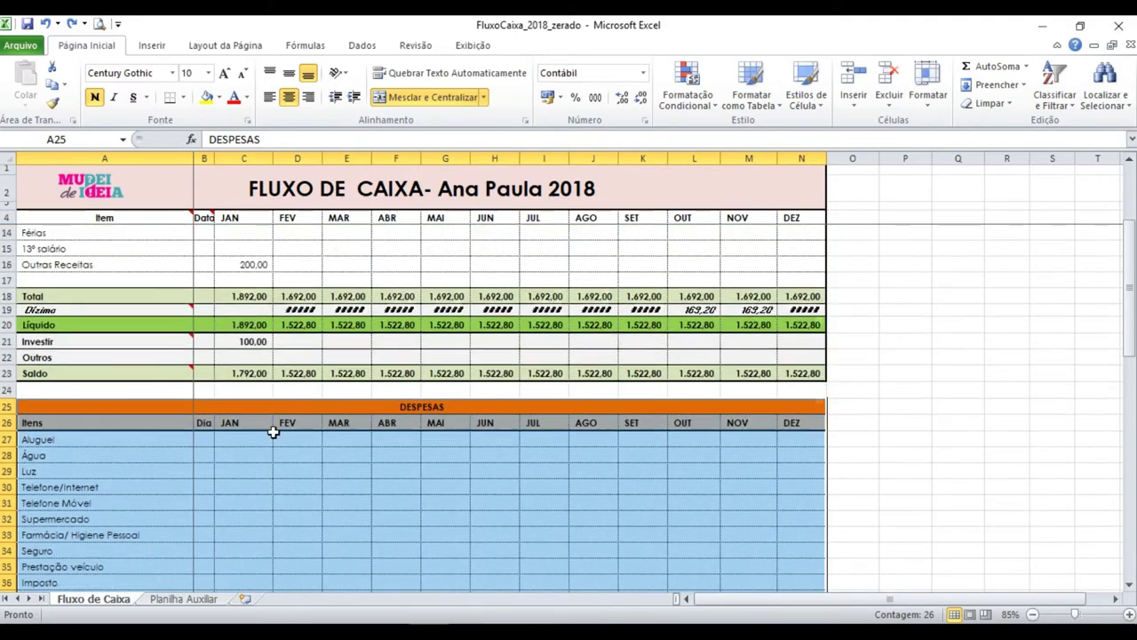
scroll(277, 414, down, 3)
drag(204, 348, 203, 461)
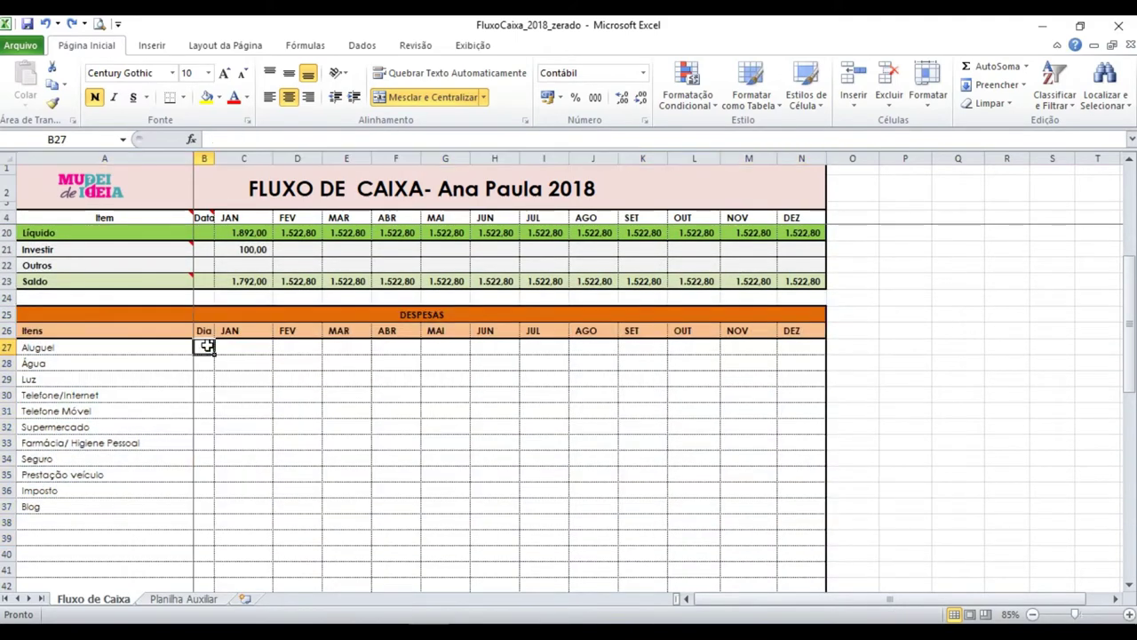
click(205, 348)
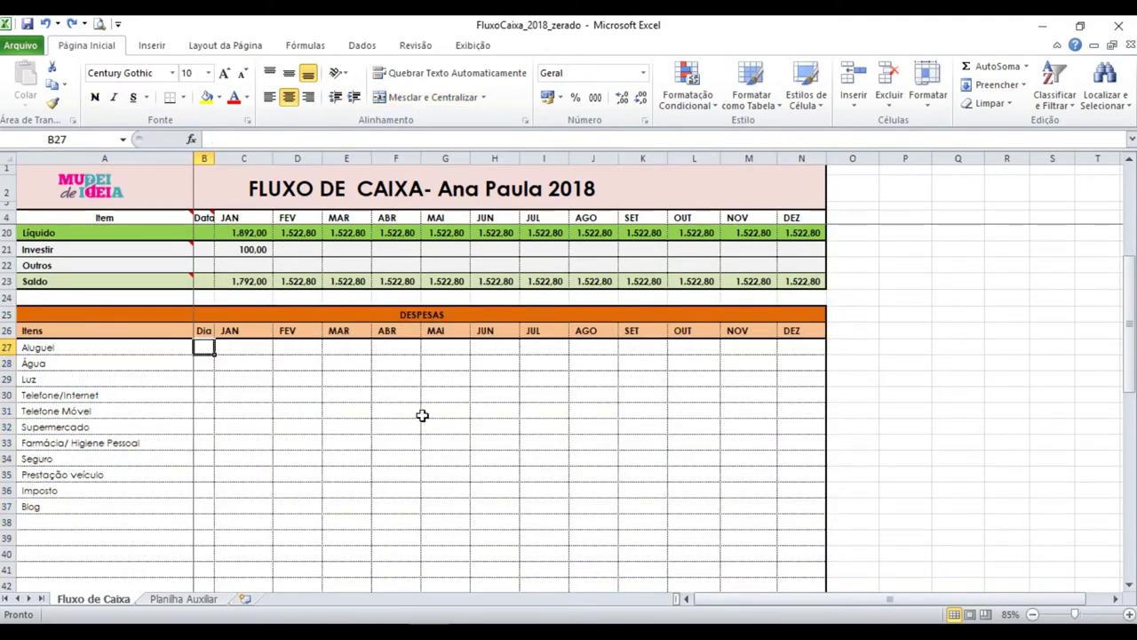
text(5)
key(Return)
text(10)
key(Return)
text(17)
key(Return)
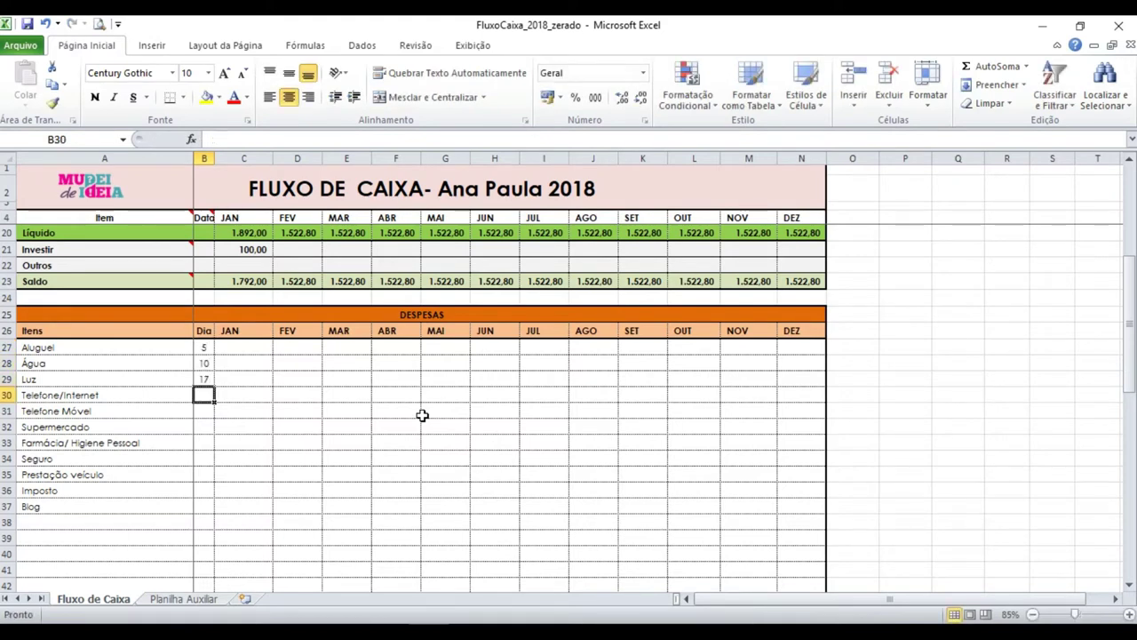
text(3)
key(Return)
Step: Review the Dia column from Aluguel to Blog and select Água's January amount cell
mouse_move(207, 338)
mouse_down()
mouse_move(211, 520)
mouse_move(206, 506)
mouse_up()
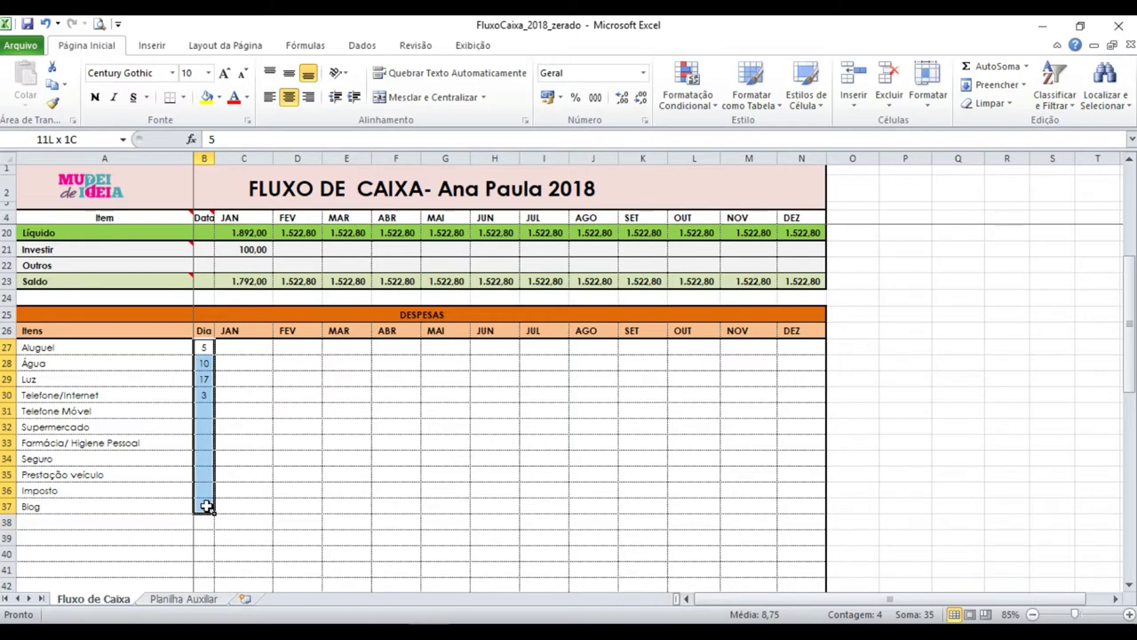
drag(206, 507, 206, 507)
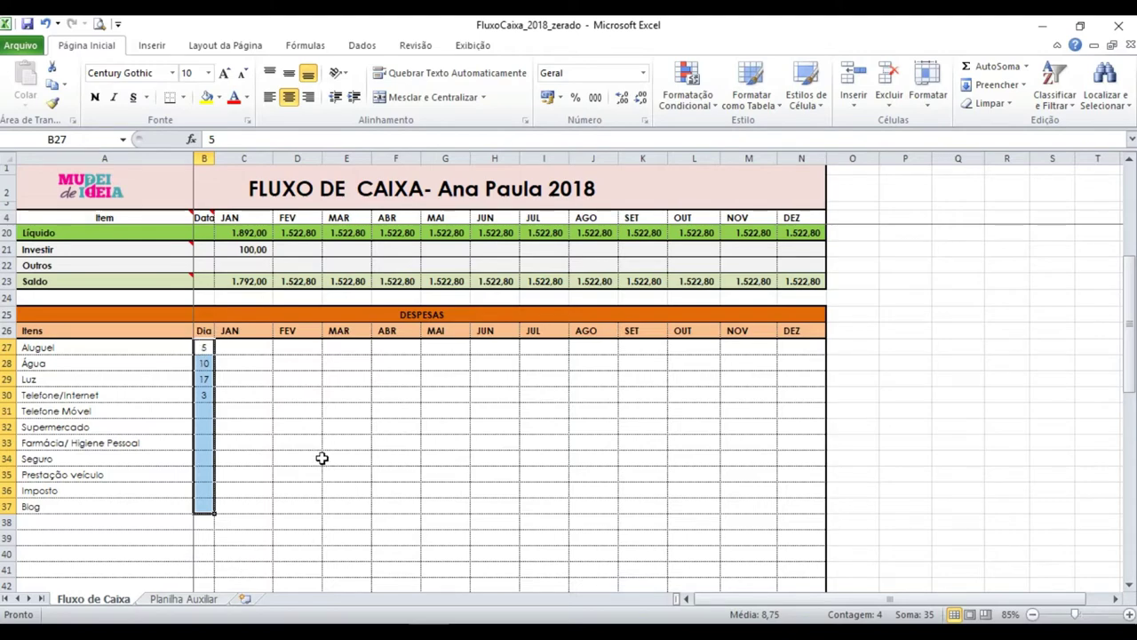
scroll(224, 430, down, 3)
scroll(198, 432, down, 1)
scroll(198, 432, down, 2)
scroll(195, 433, up, 3)
scroll(196, 432, up, 2)
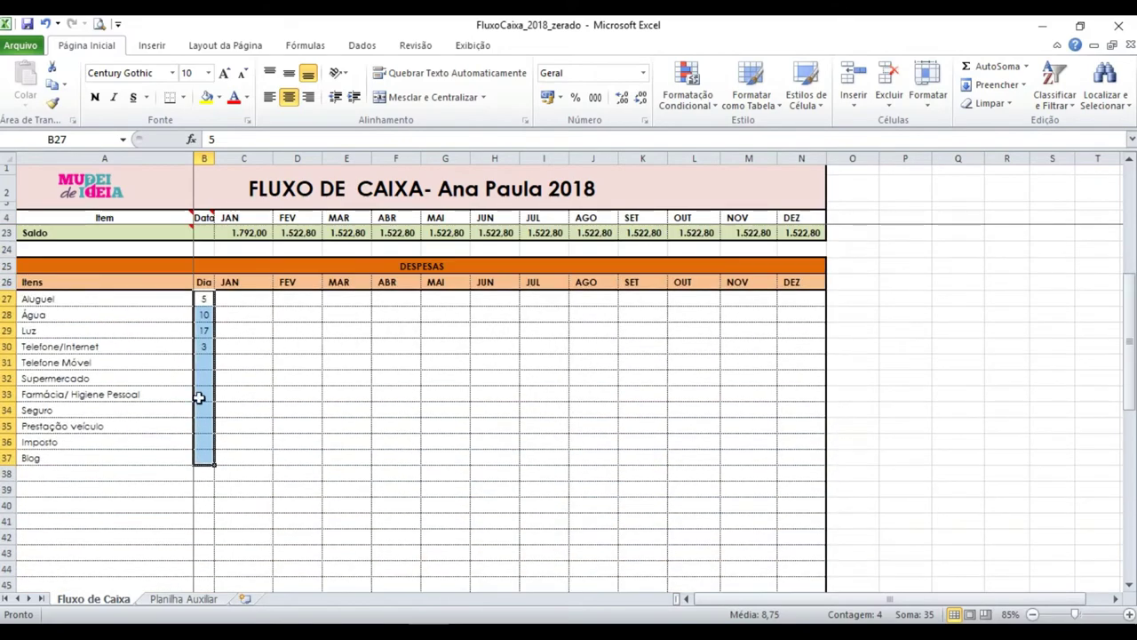
click(246, 313)
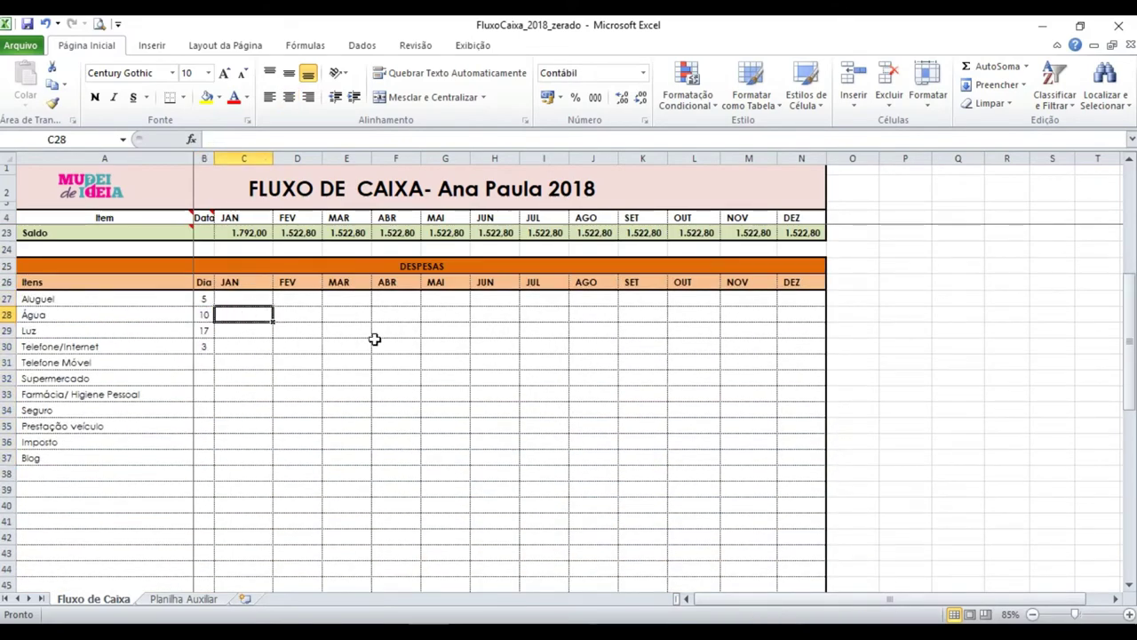
Step: Enter Água 40,00 for January through May and Luz 80 for the first three months
text(40)
key(Tab)
text(40,00	40,00	40,00	40,00)
key(Left)
key(Left)
key(Left)
key(Left)
key(Down)
key(Down)
key(Left)
key(Up)
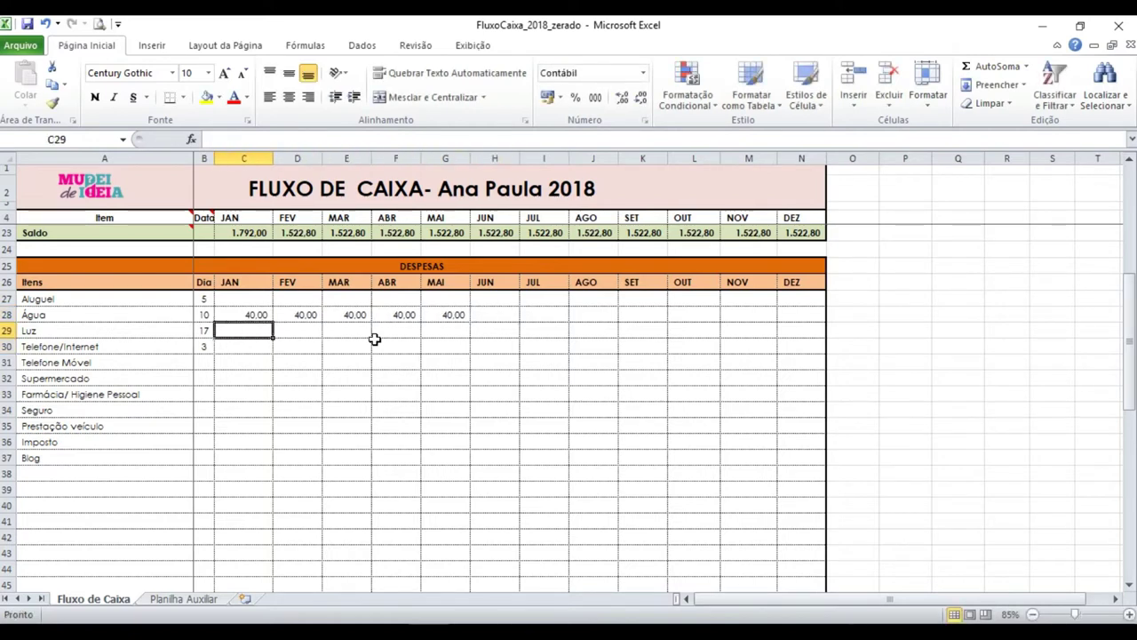
text(80	80	80)
key(Left)
key(Left)
key(Left)
key(Down)
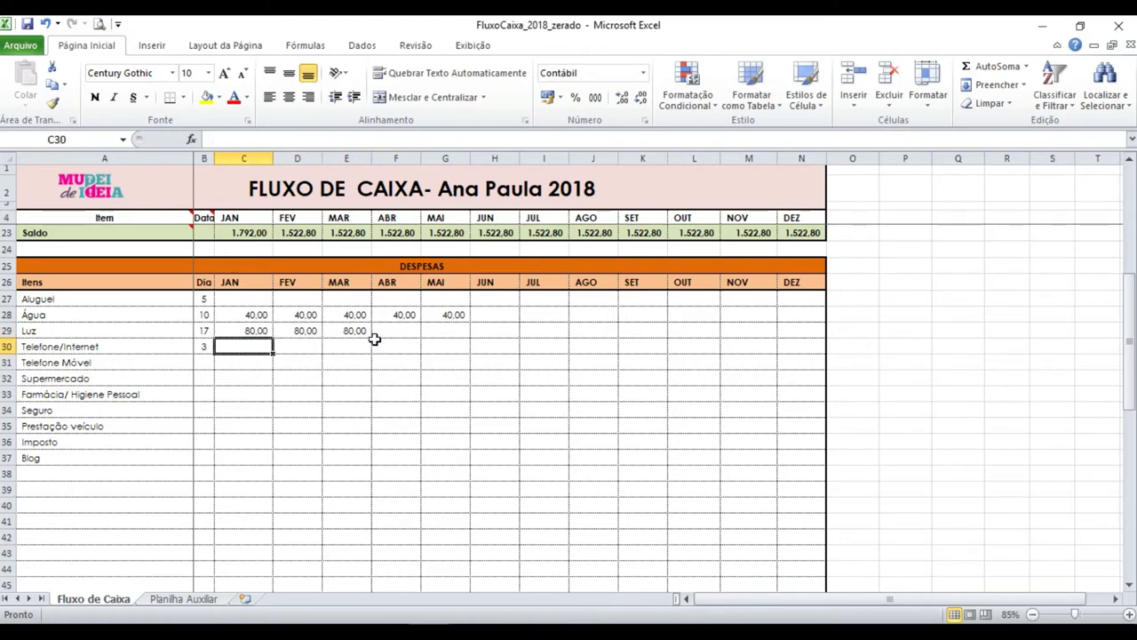
Step: Enter Telefone/Internet 120 for the first months and delete the Telefone Móvel item name
text(12)
key(Tab)
text(120	120	120)
key(Left)
key(Left)
key(Left)
key(Left)
key(Left)
key(Left)
key(Down)
key(Delete)
Step: Enter Supermercado 600 for January, February and March
key(Down)
key(Right)
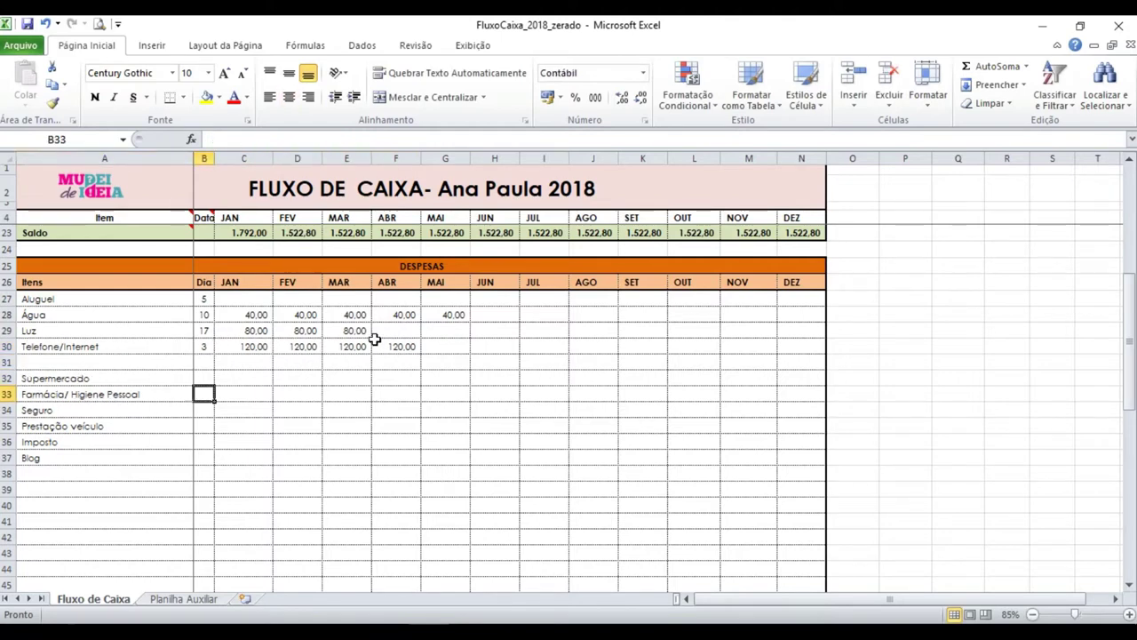
key(Right)
text(600)
key(Tab)
text(600)
key(Tab)
text(600)
key(Tab)
Step: Enter Imposto 100 for January through April, correcting a mistyped amount
key(Left)
key(Left)
key(Left)
key(Down)
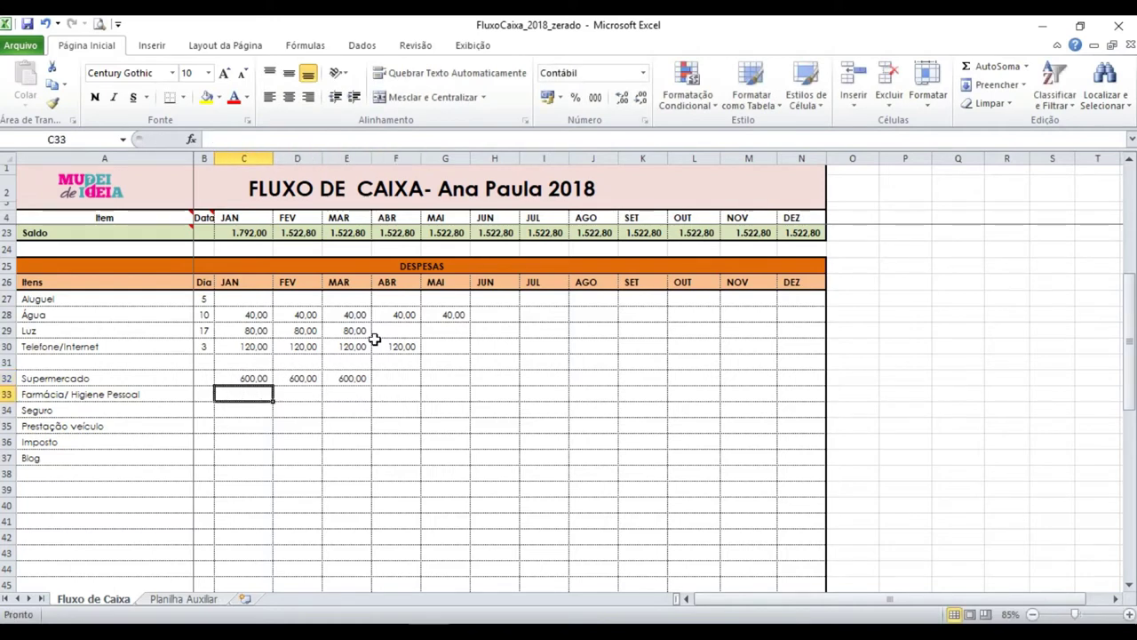
key(Down)
key(Down)
key(Down)
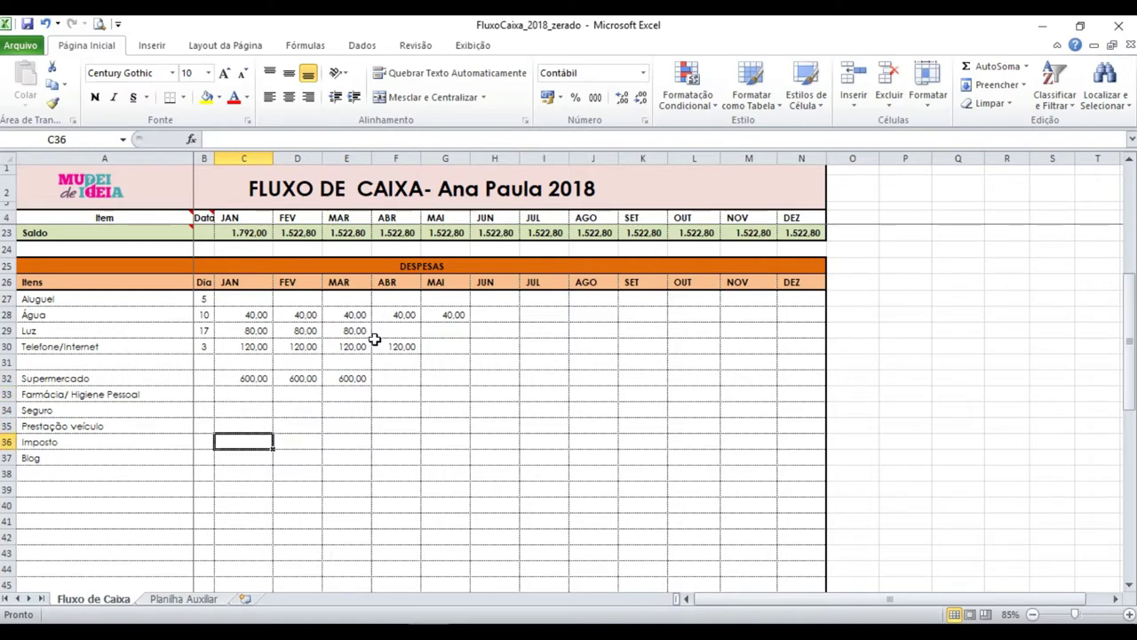
text(100)
key(Tab)
text(10)
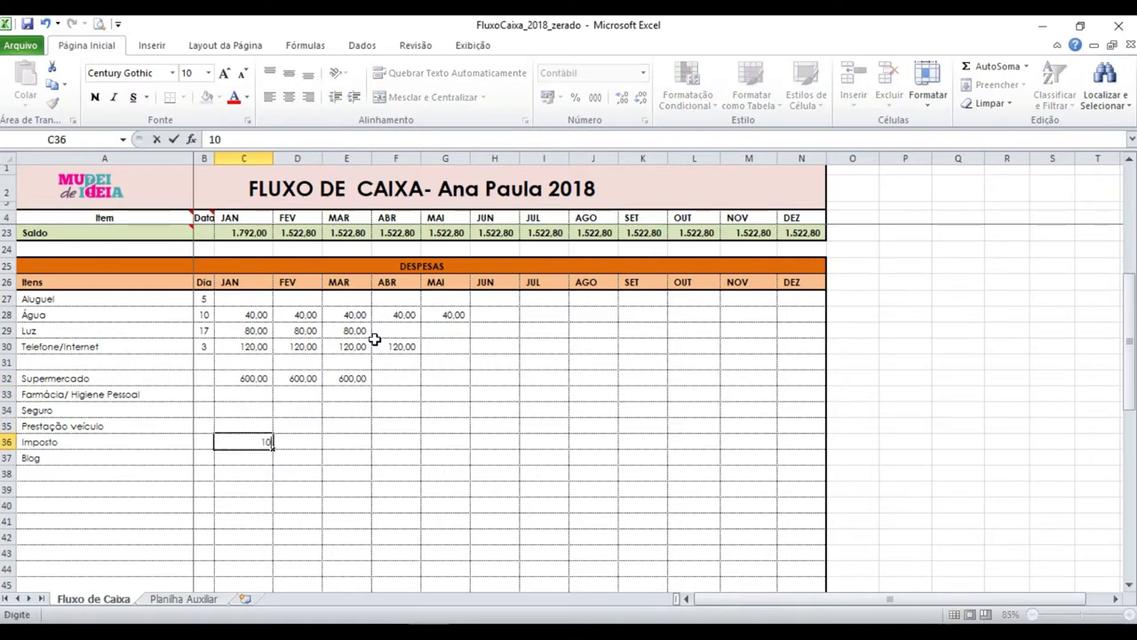
text(0)
key(Tab)
text(100)
key(Tab)
text(0)
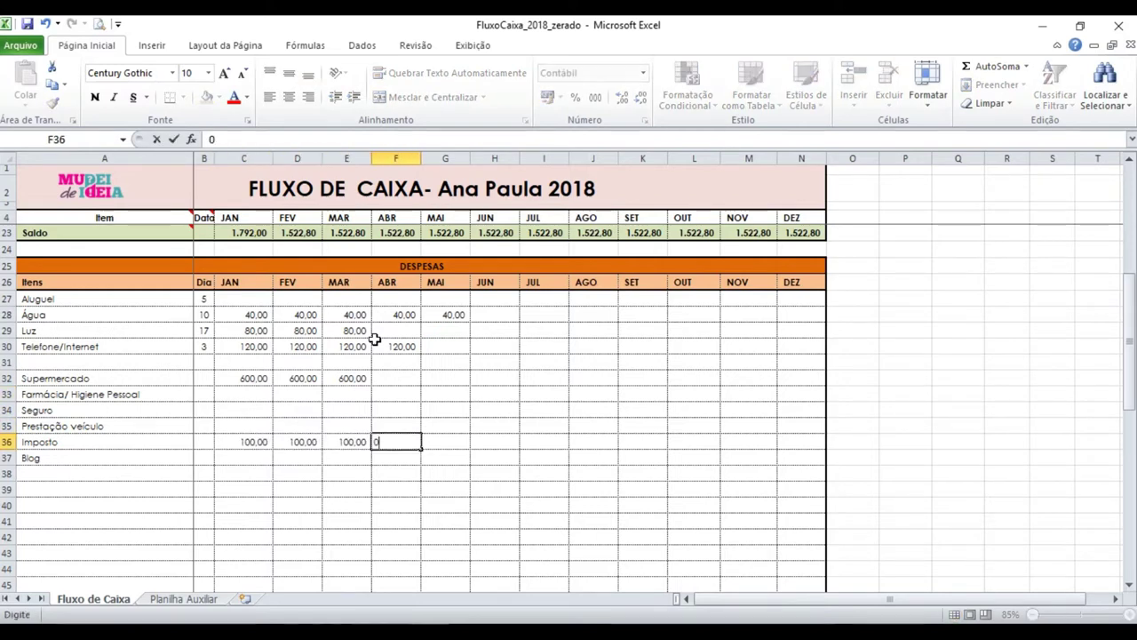
key(BackSpace)
text(100)
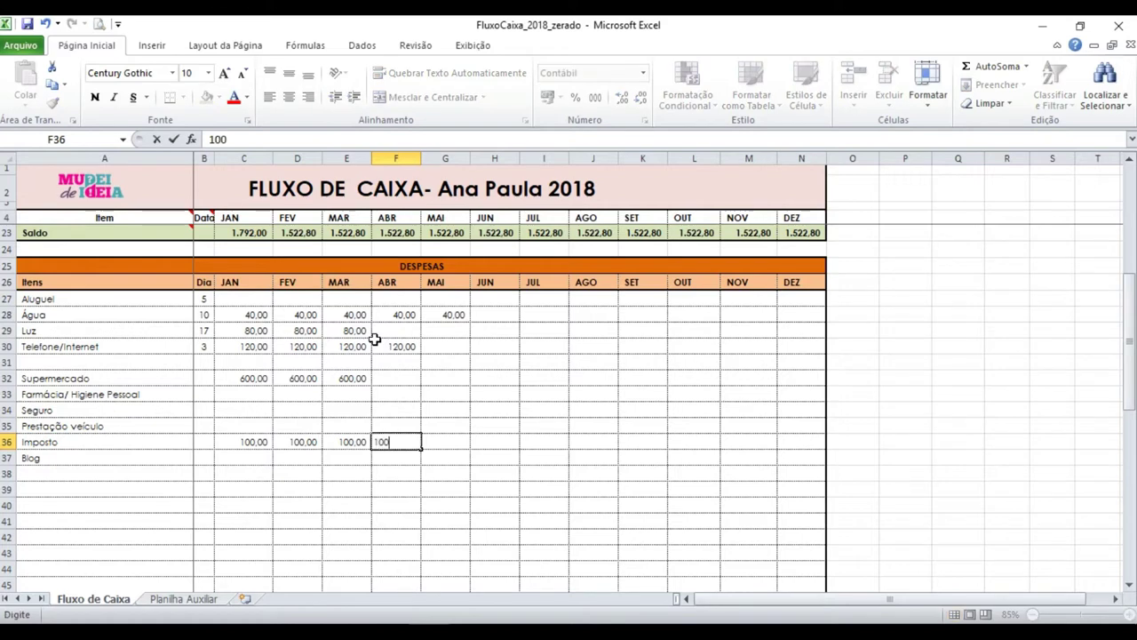
key(Tab)
click(359, 313)
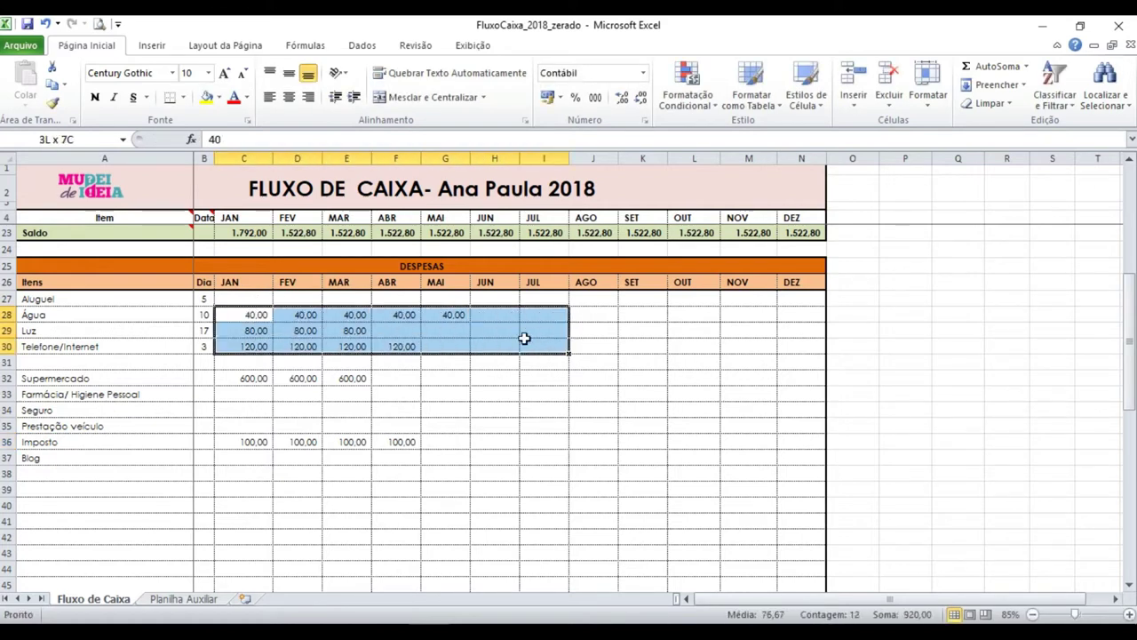
Step: Extend Água's 40,00 amount through December by copying and filling
mouse_move(247, 315)
mouse_down()
mouse_move(447, 313)
mouse_move(431, 315)
mouse_up()
key(ctrl+c)
drag(502, 315, 800, 315)
key(ctrl+v)
click(544, 316)
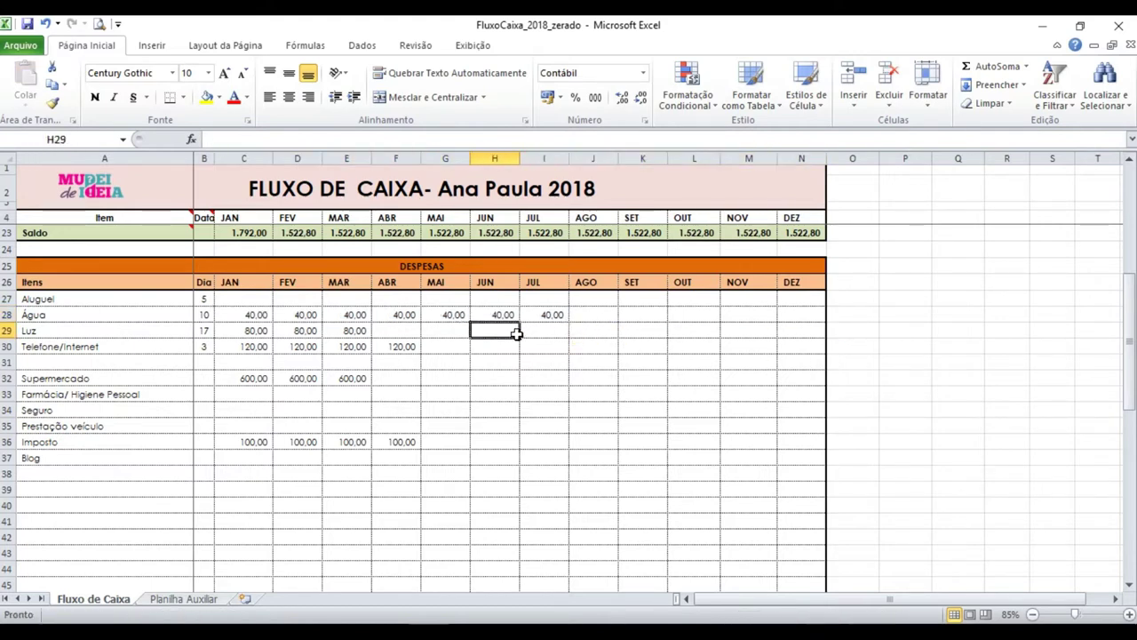
drag(569, 321, 810, 322)
click(835, 330)
click(875, 410)
Step: Fill the Luz, Telefone/Internet and Supermercado amounts from March through December
click(346, 329)
drag(347, 329, 377, 379)
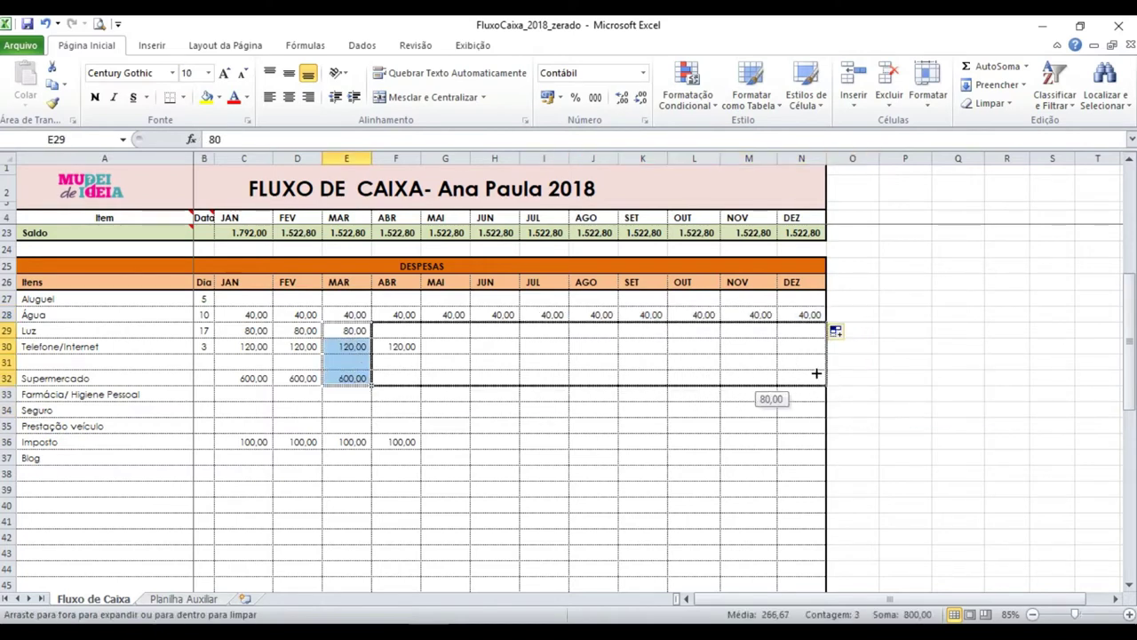
drag(370, 386, 810, 382)
click(837, 395)
click(842, 475)
click(418, 425)
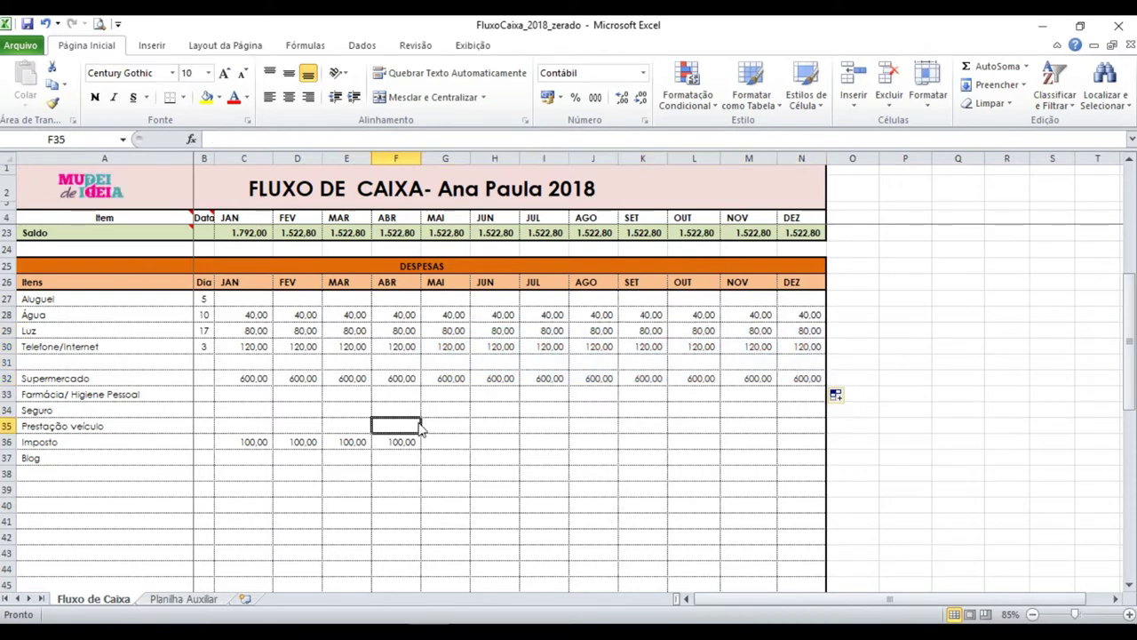
Step: Enter Blog costs of 70 in March and September
click(162, 455)
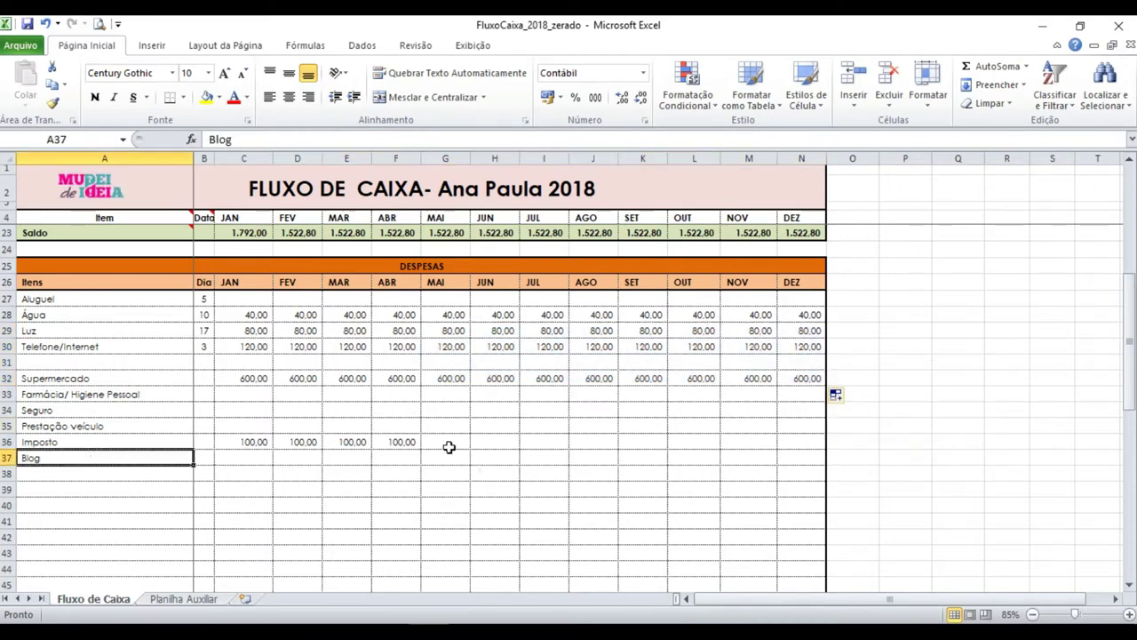
click(500, 458)
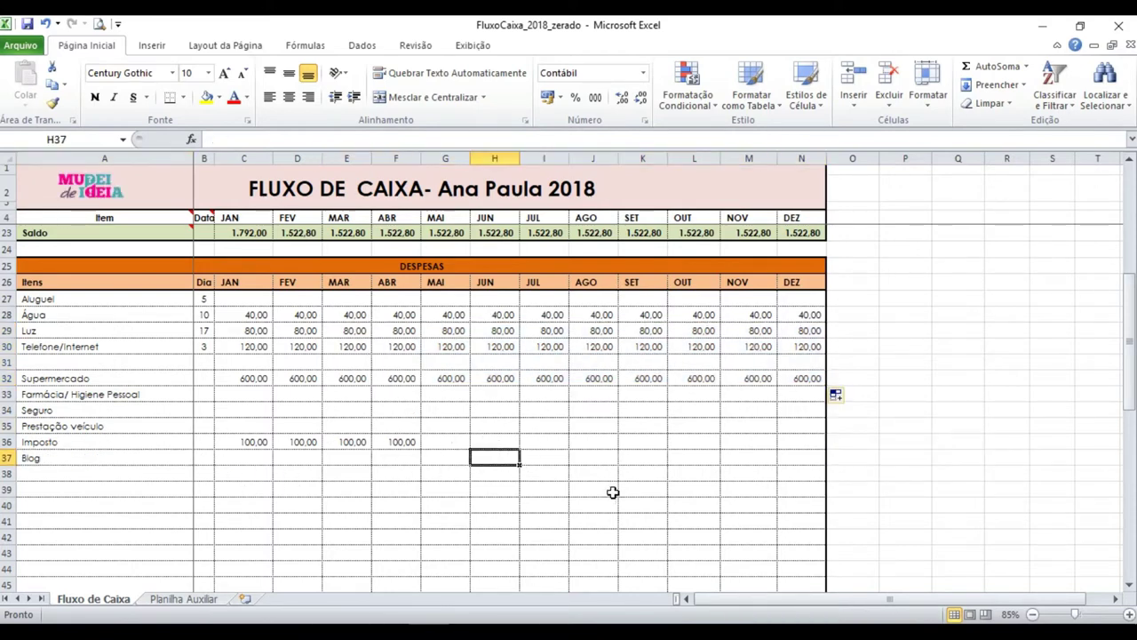
key(Left)
key(Left)
key(Left)
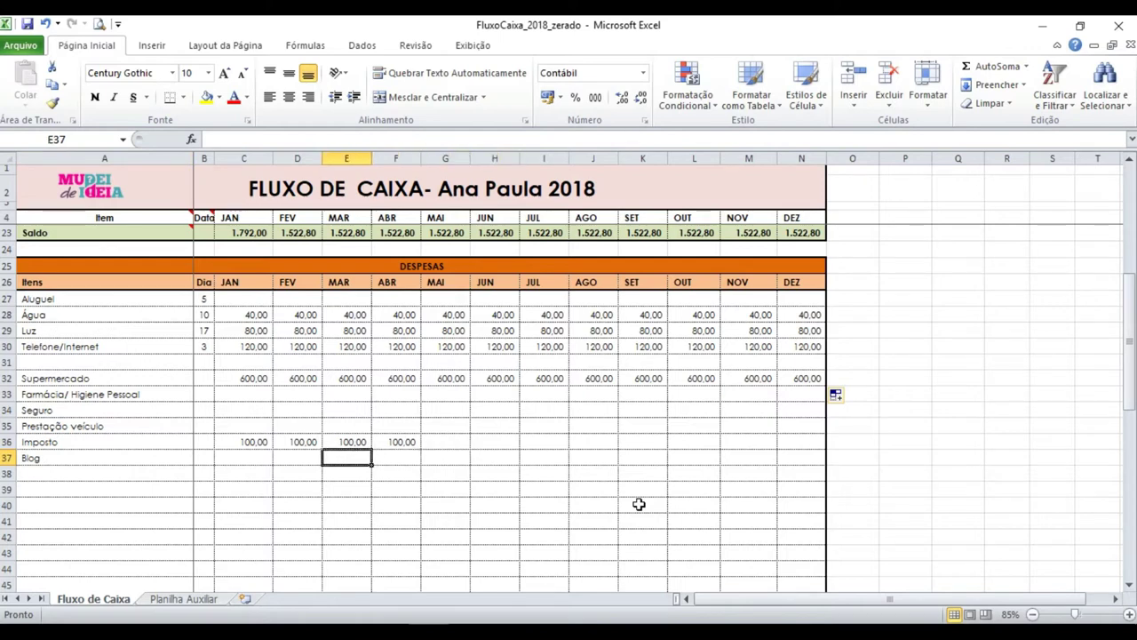
text(70)
key(Right)
key(Right)
key(Right)
key(Right)
key(Right)
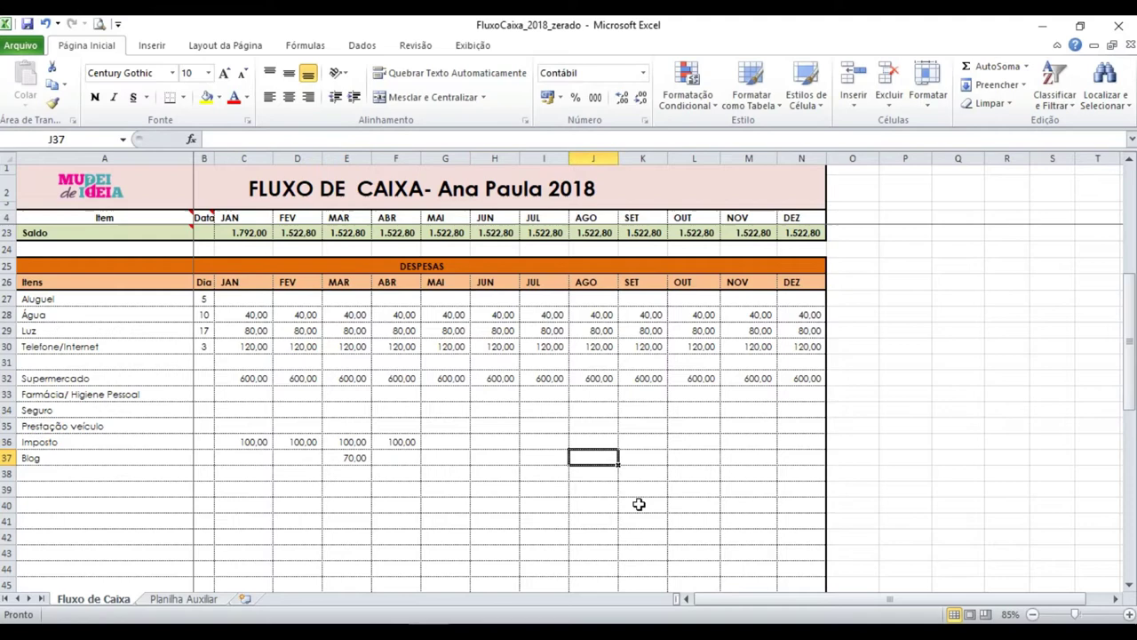
key(Tab)
text(70)
key(Return)
click(358, 459)
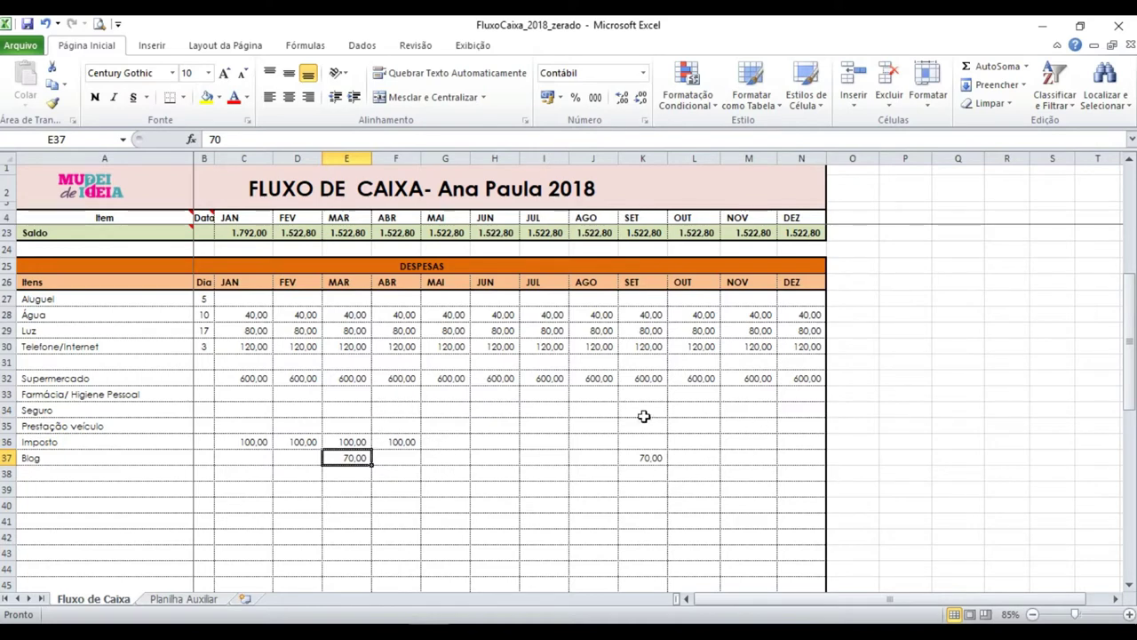
click(581, 462)
scroll(588, 456, down, 1)
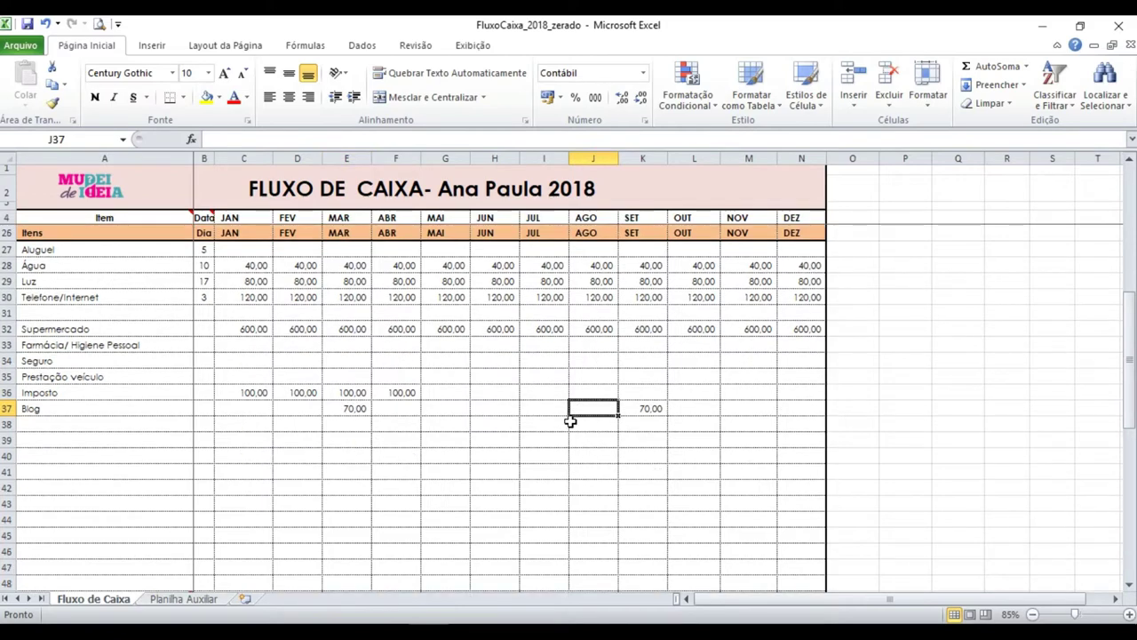
Step: Inspect the CARNÊS through BANDEIRA 2 card rows linked to Planilha Auxiliar
scroll(550, 421, down, 1)
scroll(551, 421, down, 1)
scroll(553, 423, down, 1)
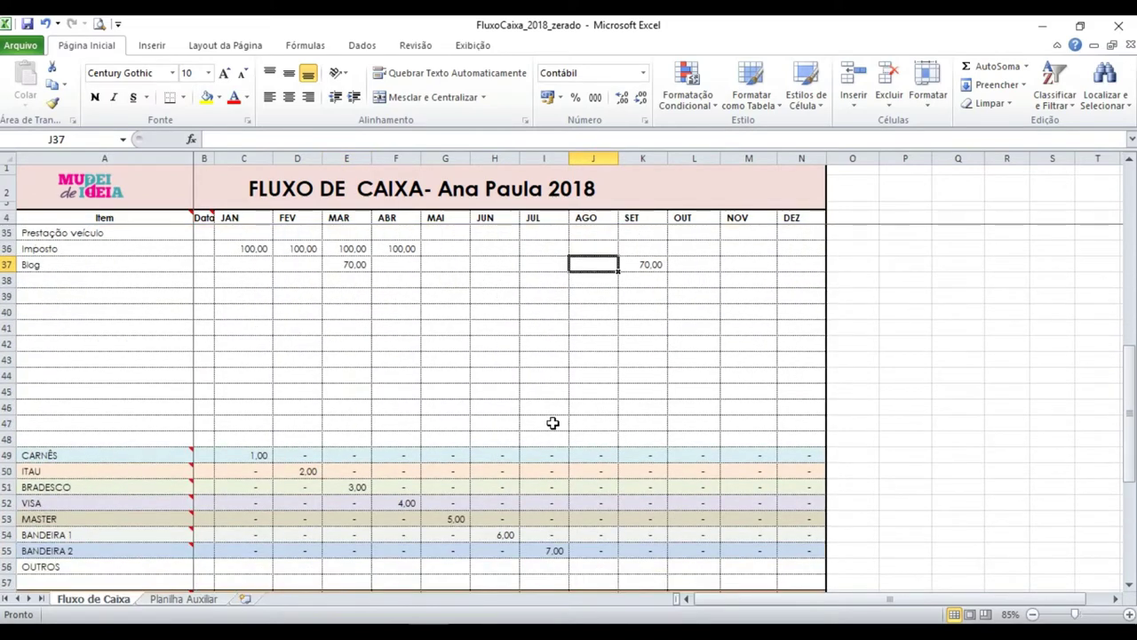
scroll(553, 423, up, 2)
scroll(552, 423, up, 5)
scroll(636, 422, down, 5)
scroll(631, 423, down, 2)
scroll(627, 423, down, 4)
scroll(693, 500, up, 3)
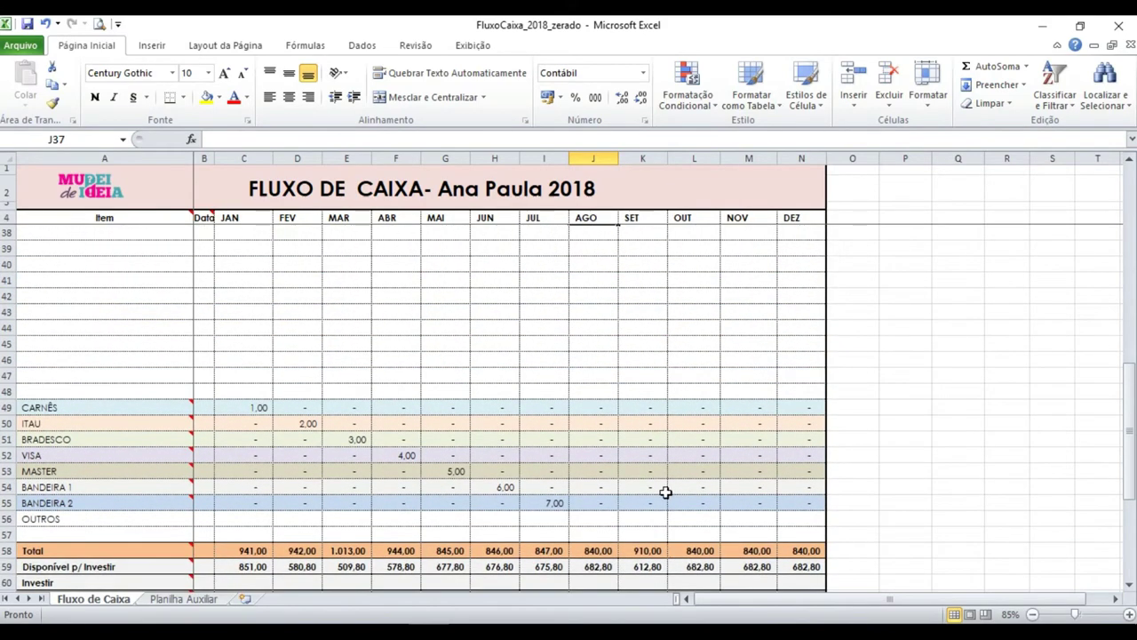
scroll(657, 489, up, 4)
scroll(636, 487, down, 6)
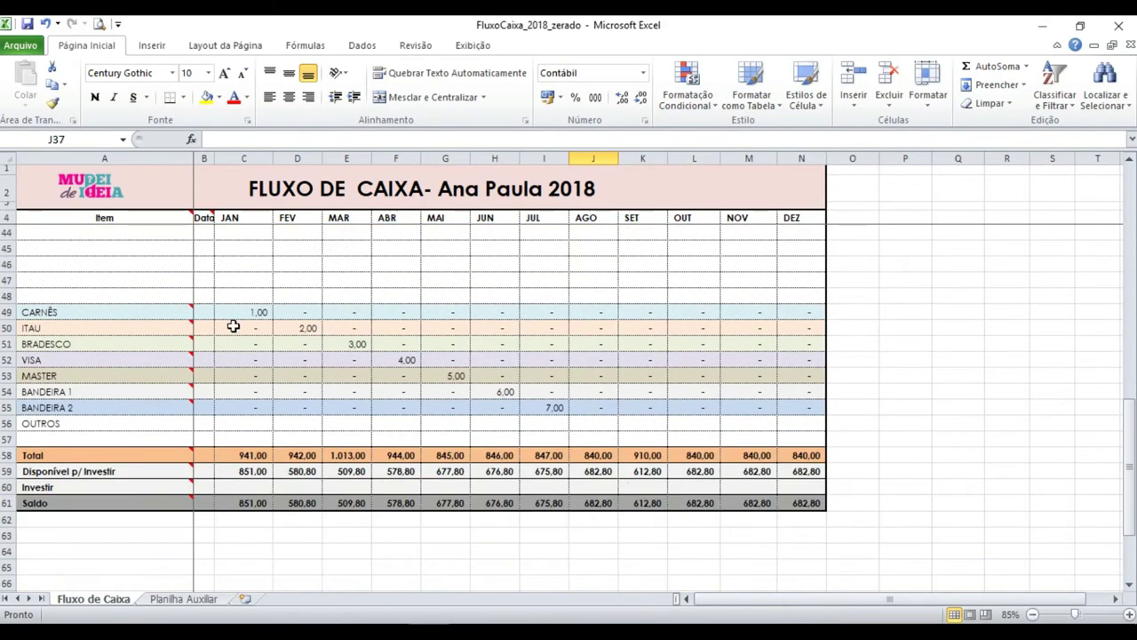
mouse_move(94, 312)
mouse_down()
mouse_move(631, 339)
mouse_move(804, 409)
mouse_up()
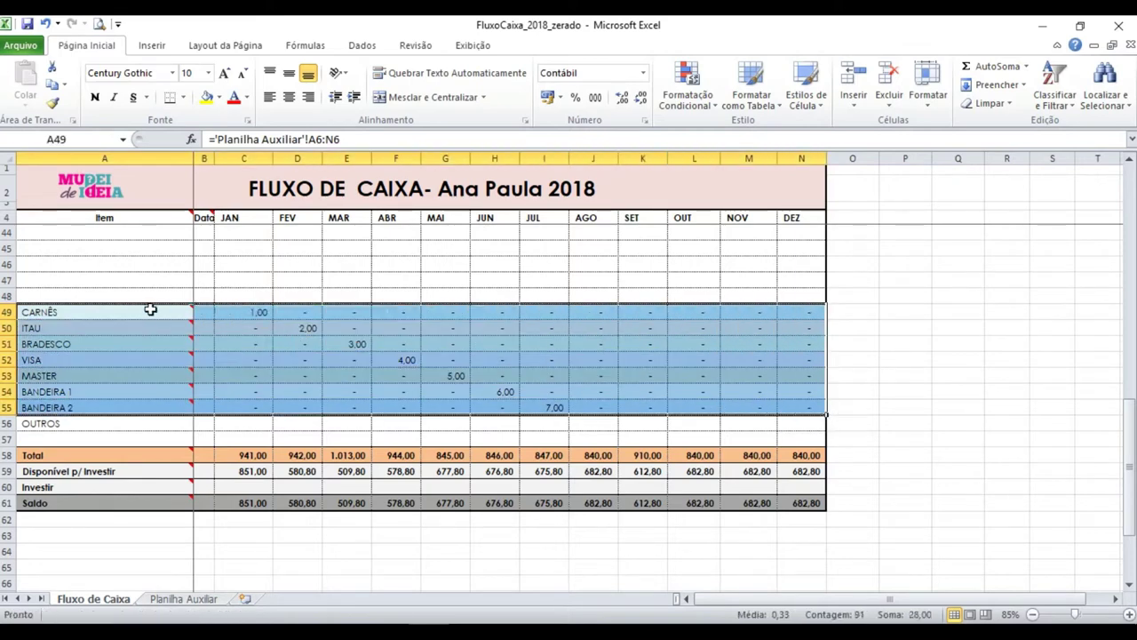
click(159, 281)
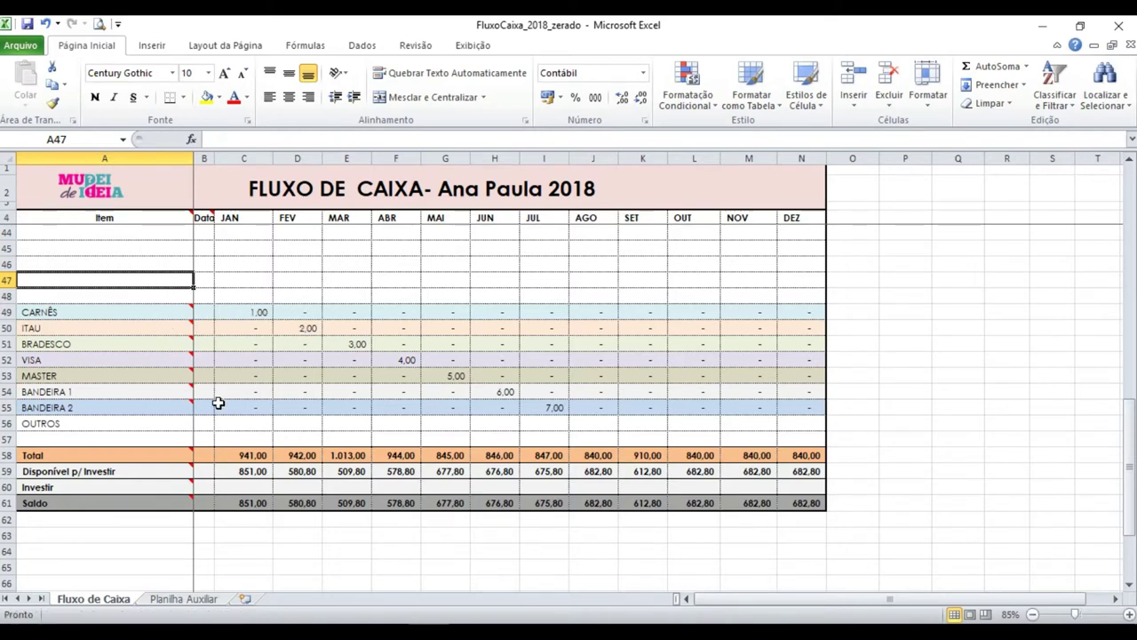
Step: Review the card amounts for all months and January's Total formula =SOMA(C27:C57)
mouse_move(236, 311)
mouse_down()
mouse_move(722, 431)
mouse_move(799, 424)
mouse_up()
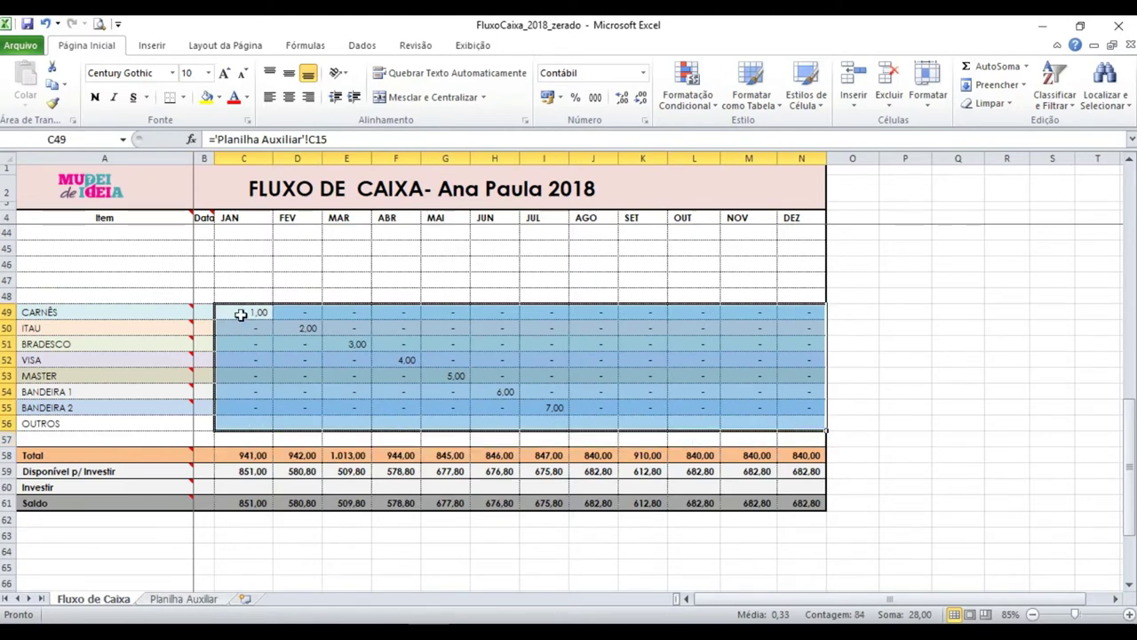
click(241, 439)
click(253, 456)
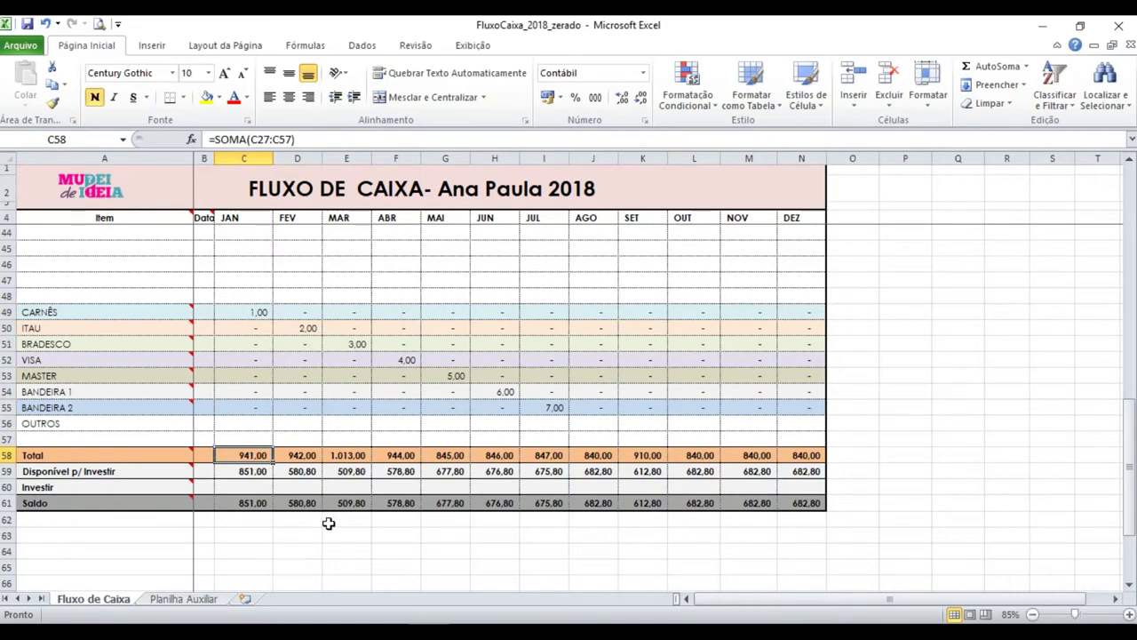
Step: Inspect the January expenses Total formula in C58 without changing it
key(F2)
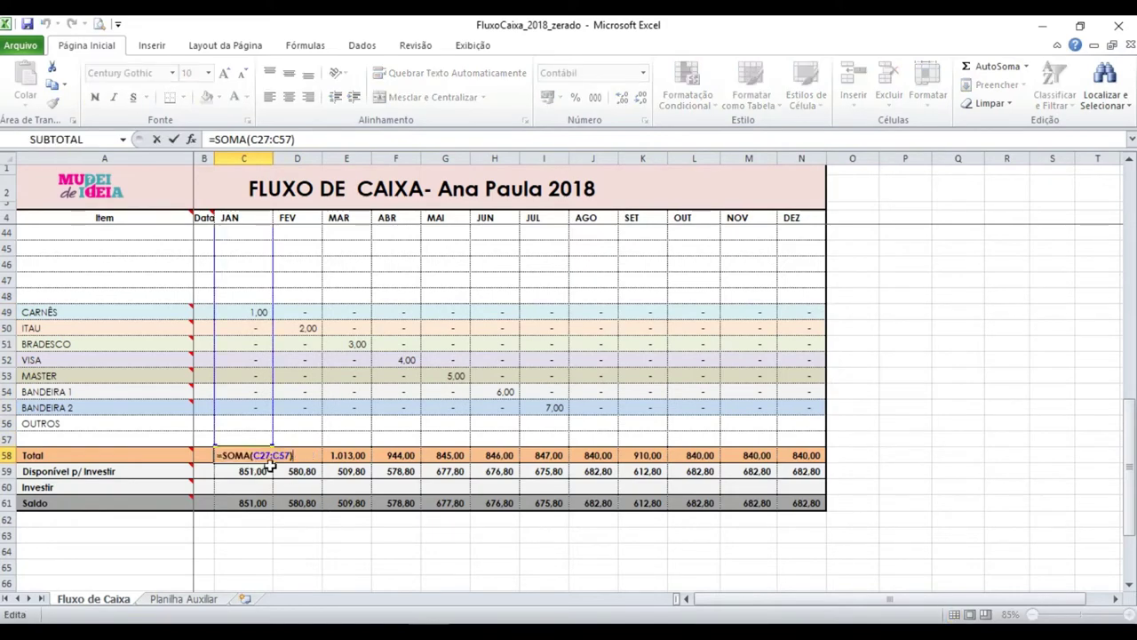
scroll(266, 457, up, 3)
scroll(267, 444, up, 4)
scroll(261, 401, down, 7)
scroll(262, 407, down, 4)
key(Escape)
scroll(267, 412, up, 2)
Step: Enter =C23-C58 in C59 so January's Disponível p/ Investir shows 851,00
click(264, 378)
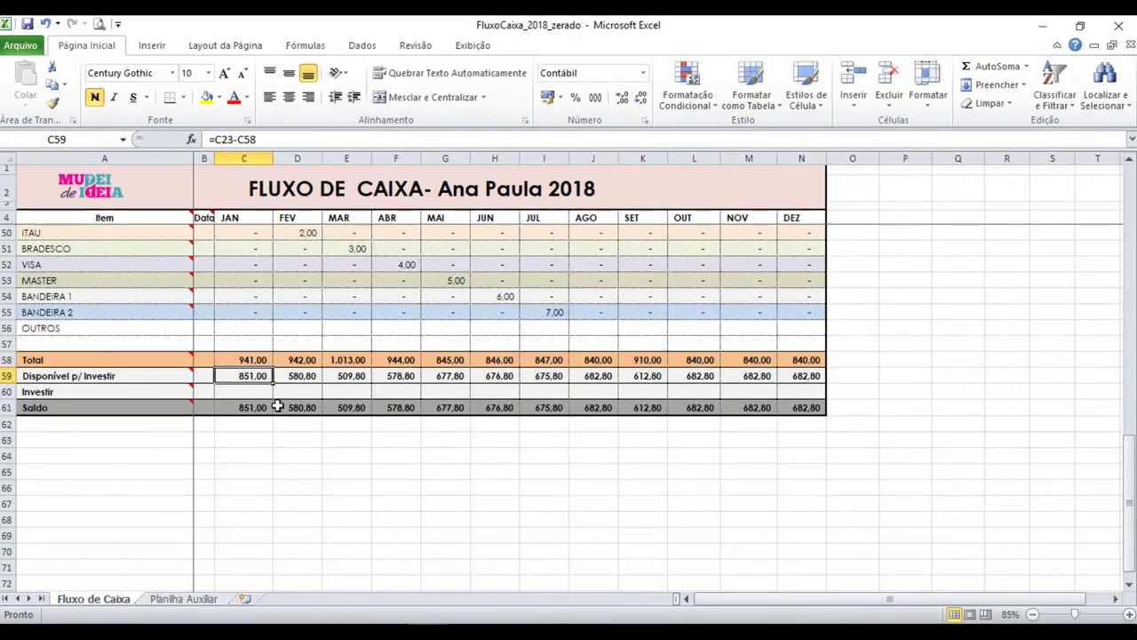
key(F2)
scroll(301, 457, up, 1)
scroll(301, 448, up, 10)
drag(250, 326, 245, 336)
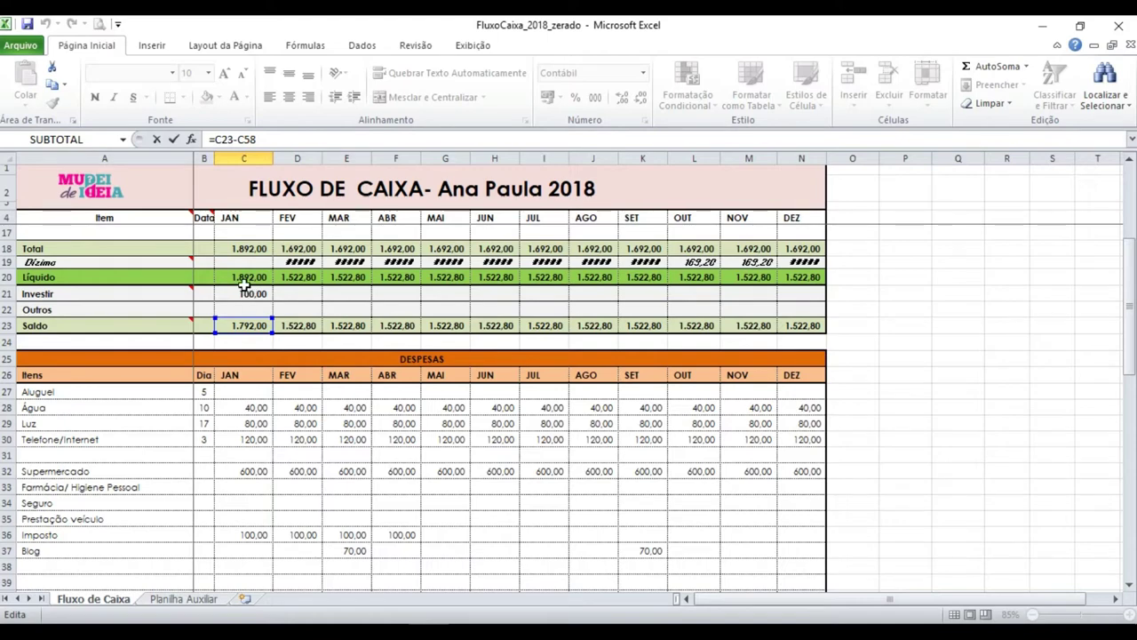
scroll(249, 402, down, 6)
scroll(249, 404, down, 6)
scroll(248, 382, down, 1)
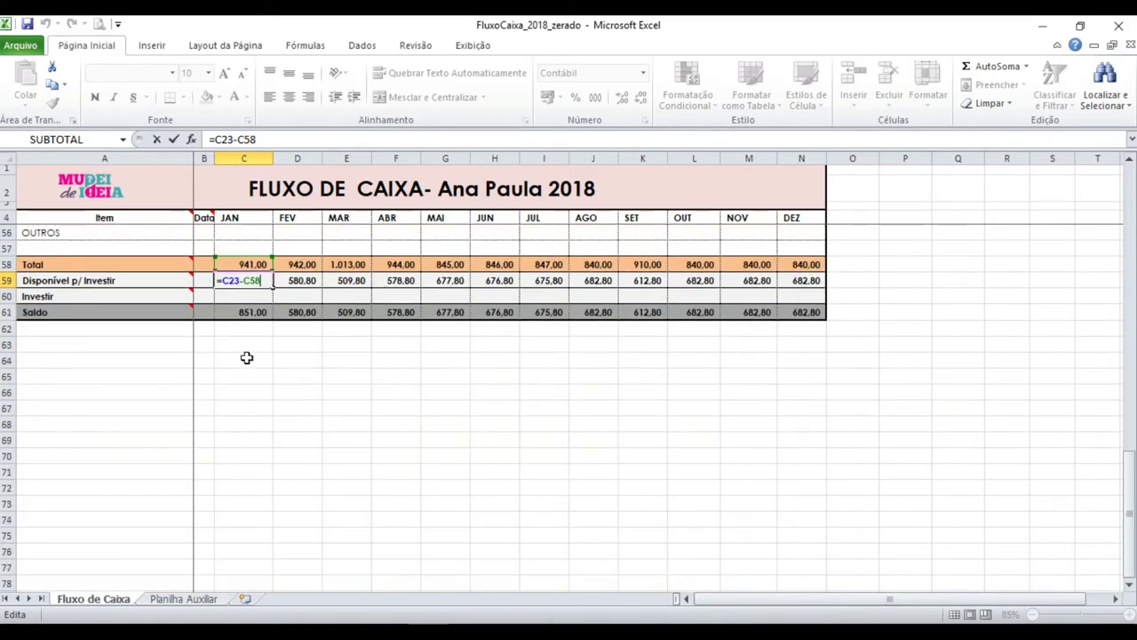
key(ctrl+Return)
Step: Verify the C58 Total =SOMA(C27:C57) and the C59 Disponível p/ Investir formula
scroll(251, 343, up, 8)
scroll(251, 341, up, 9)
scroll(257, 352, down, 9)
scroll(257, 352, down, 4)
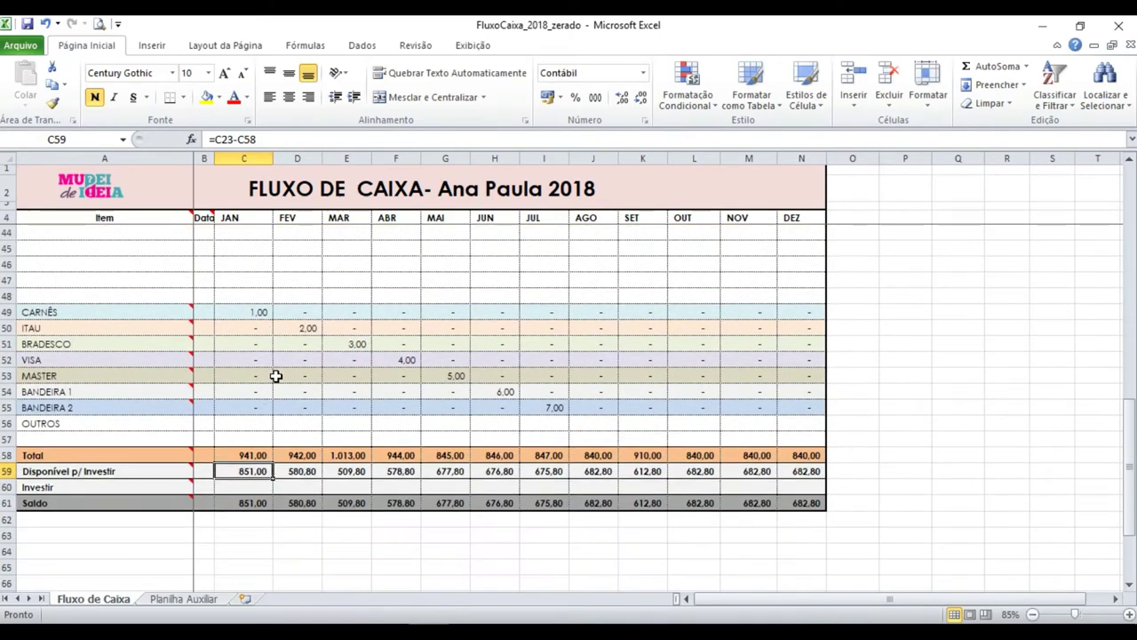
double_click(256, 455)
scroll(294, 461, up, 2)
scroll(294, 461, up, 4)
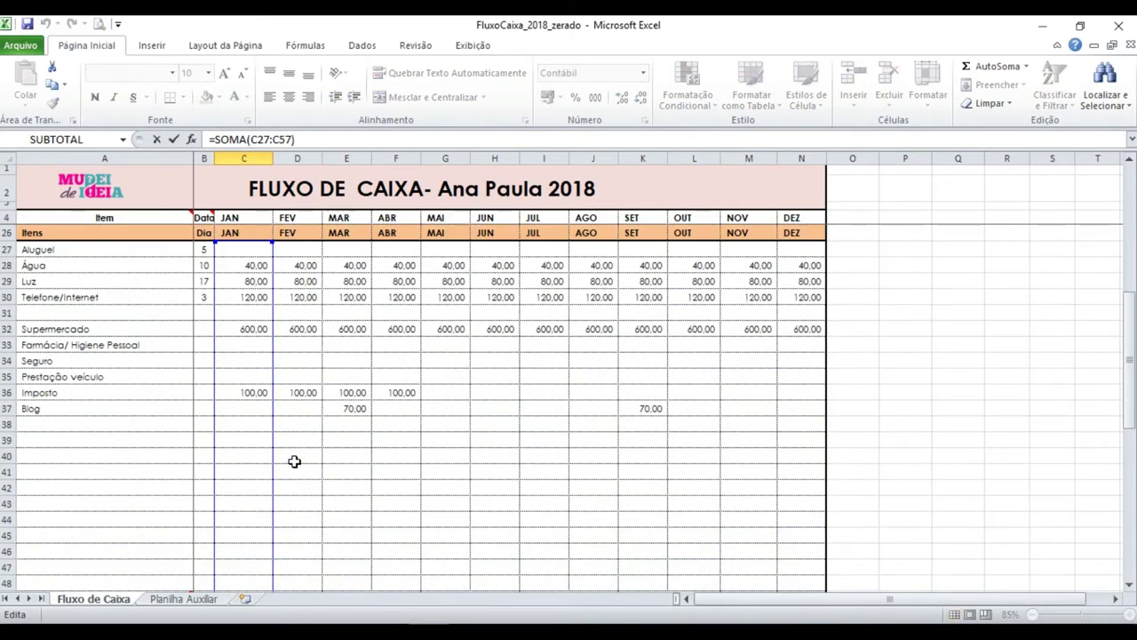
key(Escape)
scroll(293, 444, up, 7)
scroll(279, 436, up, 1)
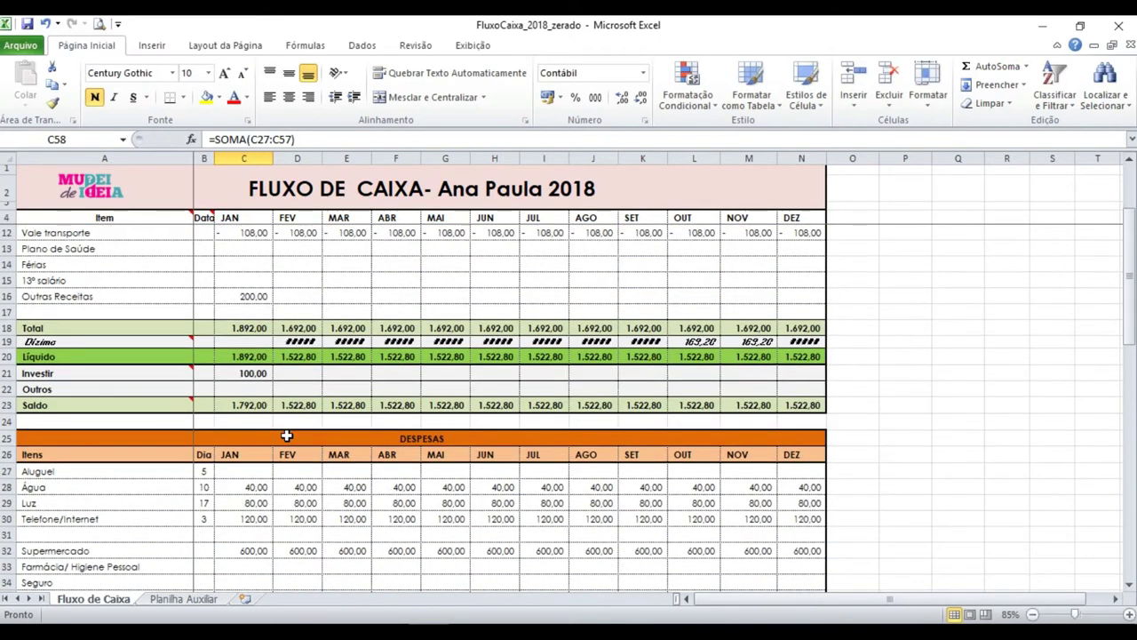
scroll(269, 416, down, 3)
scroll(271, 417, down, 5)
scroll(271, 417, down, 5)
click(250, 360)
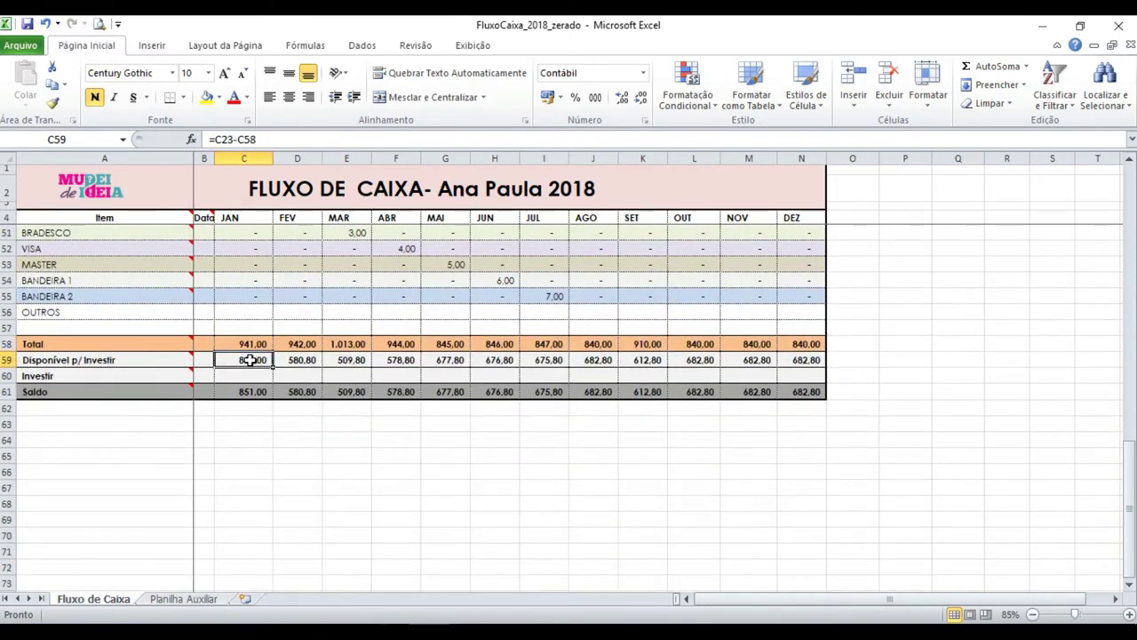
click(264, 379)
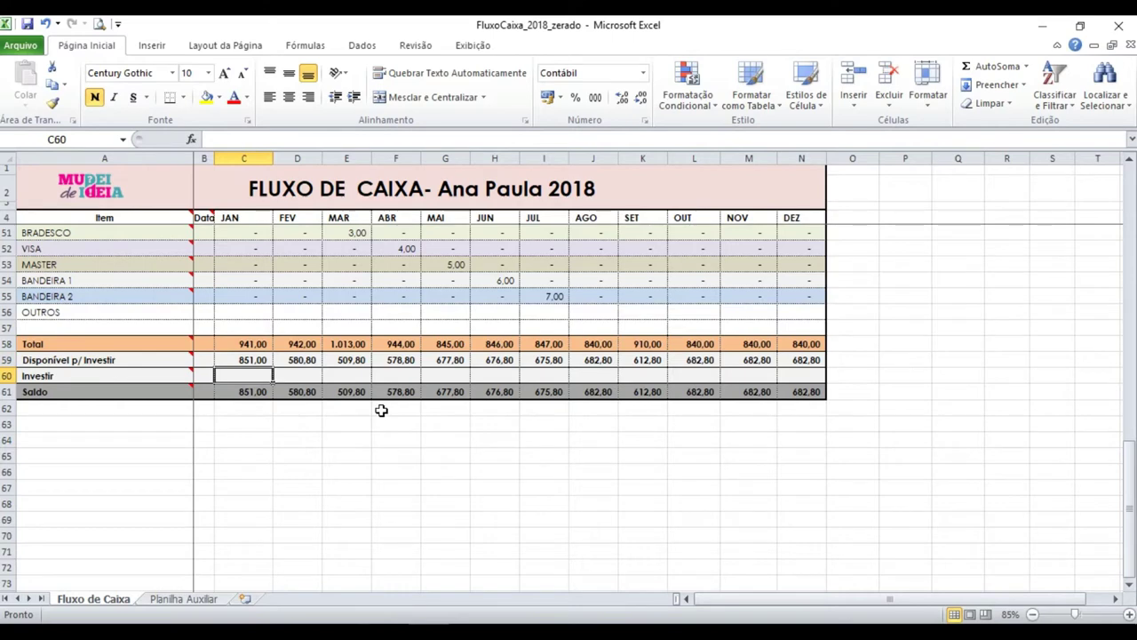
Step: Enter 100 as January's Investir amount in C60
text(100)
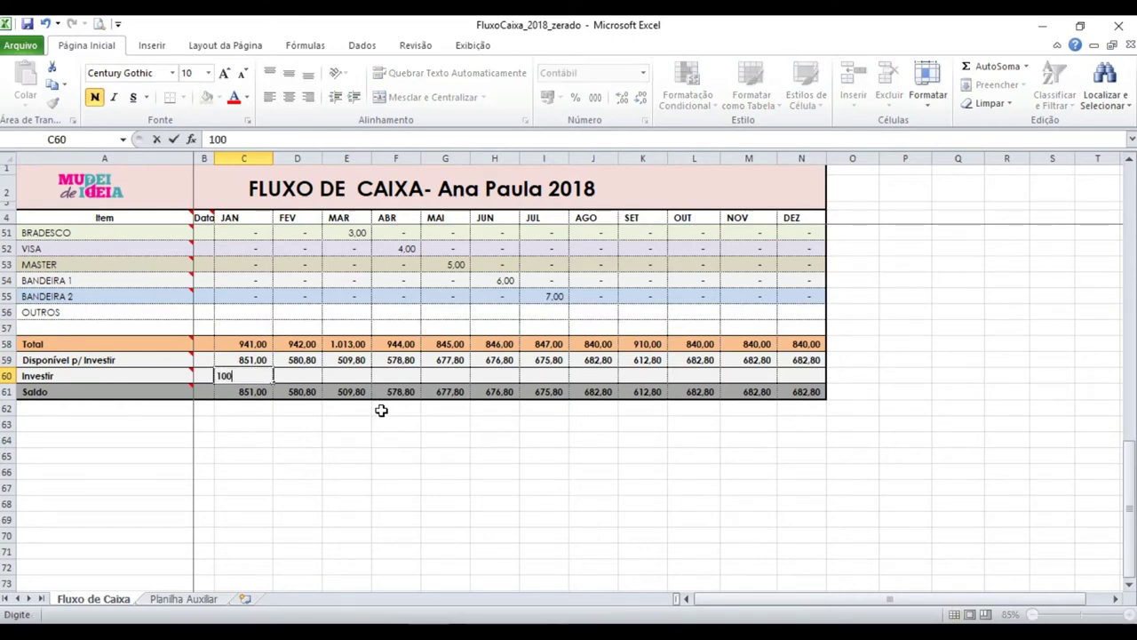
key(Return)
key(F2)
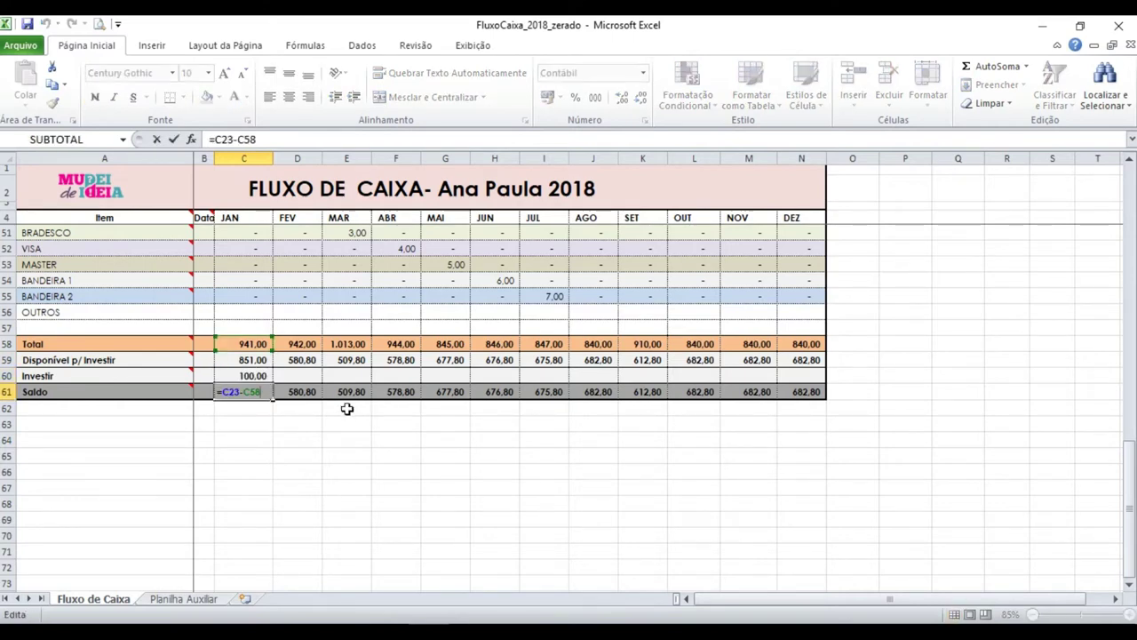
key(Escape)
key(F2)
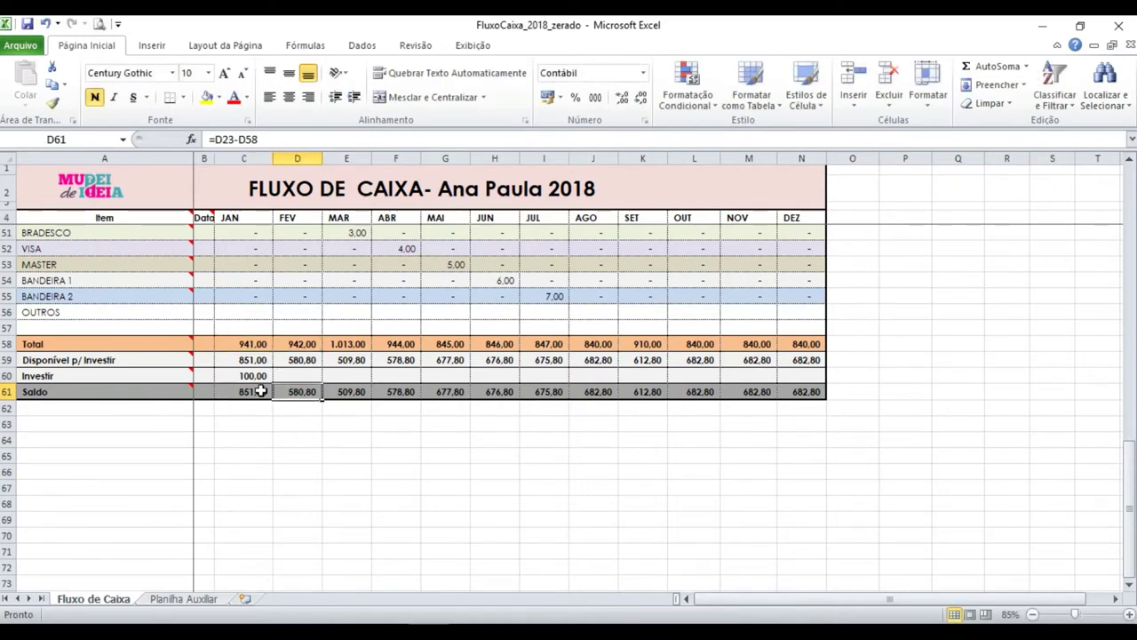
key(F1)
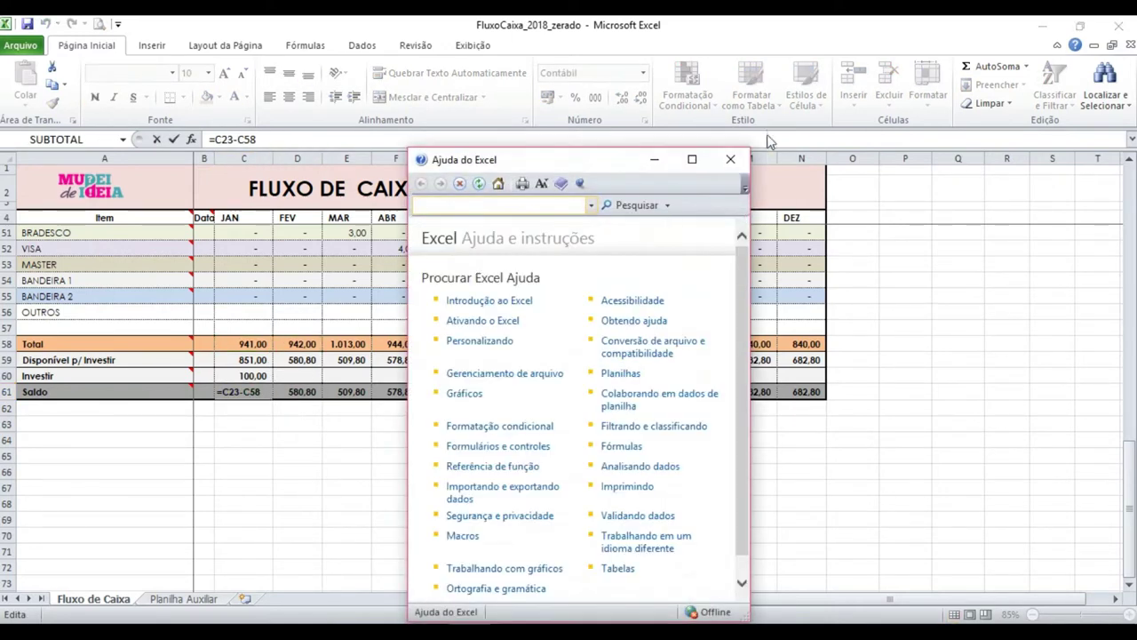
click(734, 160)
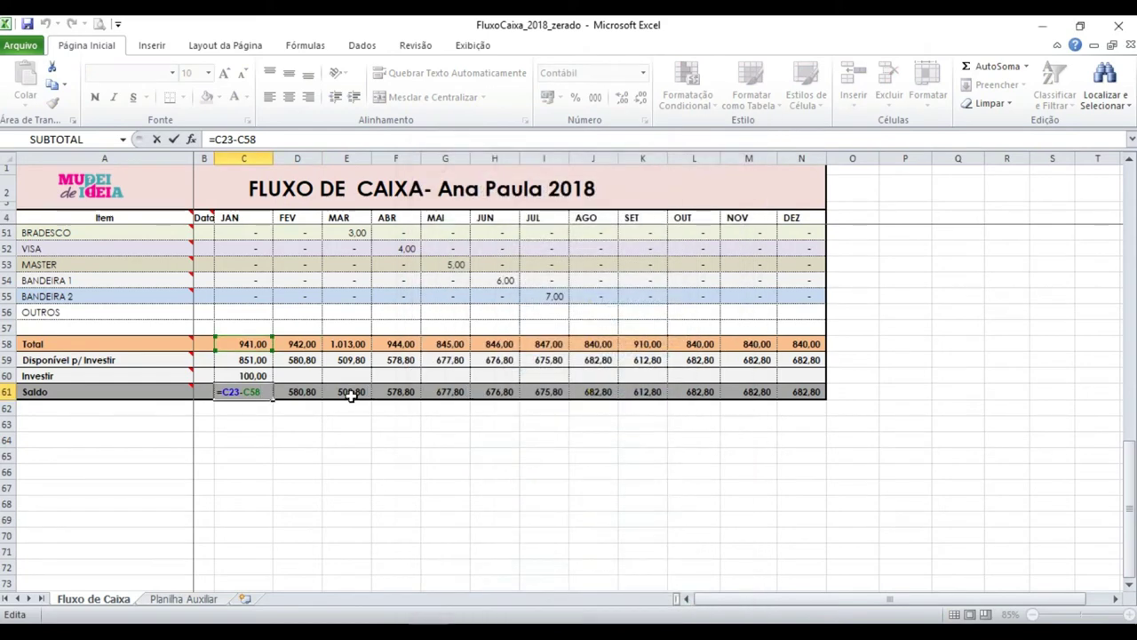
Step: Make January's Saldo in C61 =C59-C60, Disponível p/ Investir minus Investir
text(=)
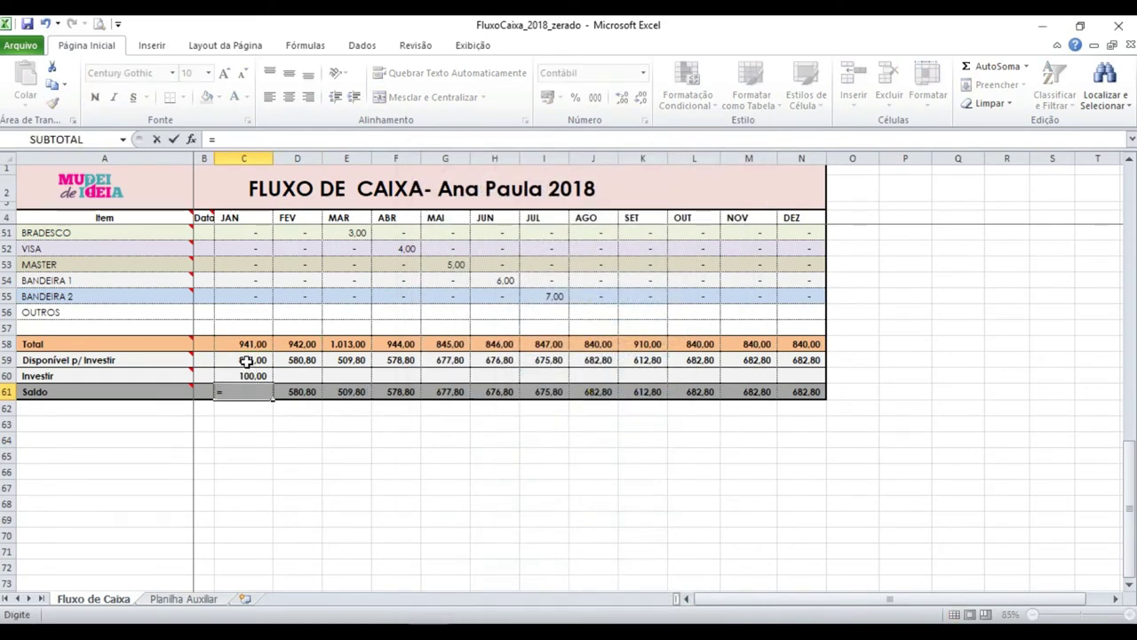
click(246, 360)
text(-)
click(241, 376)
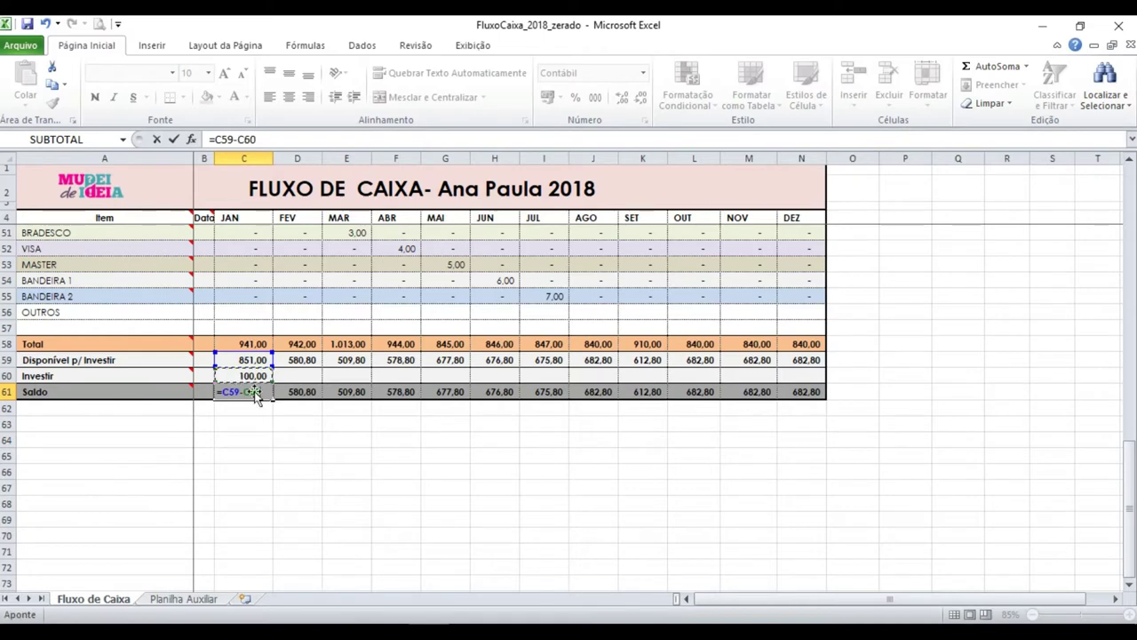
key(Return)
Step: Copy the Saldo formula from C61 across to N61 without formatting
click(258, 391)
drag(273, 399, 820, 405)
click(836, 409)
click(866, 467)
click(276, 441)
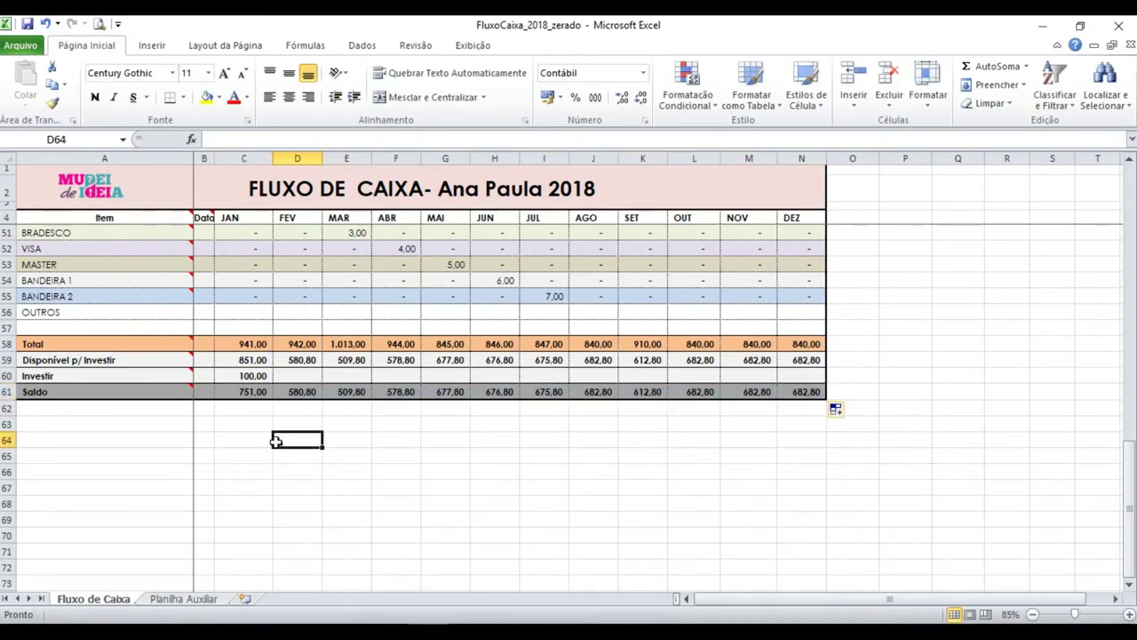
click(250, 391)
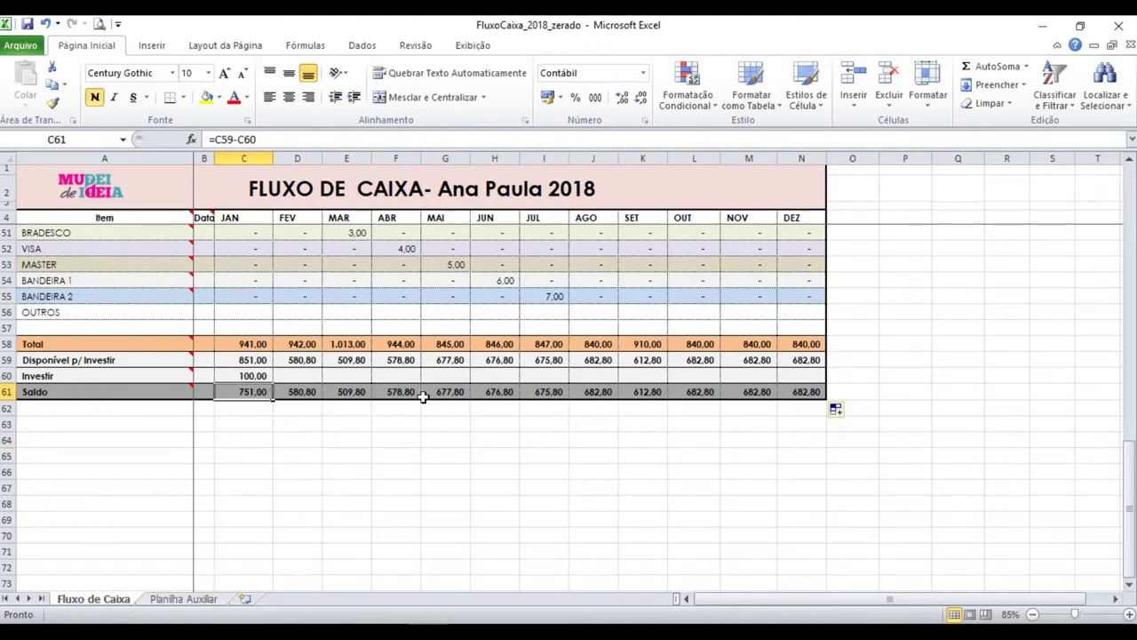
scroll(424, 397, up, 2)
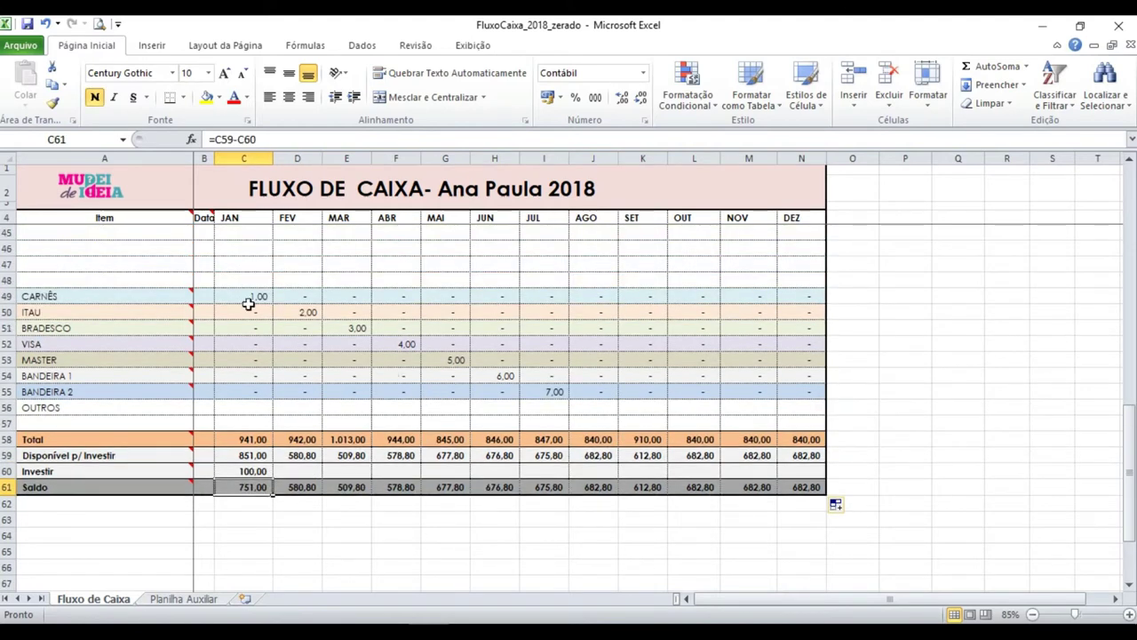
Step: Check N55's link to Planilha Auxiliar, then open that sheet at the CARNÊS heading
drag(136, 296, 785, 390)
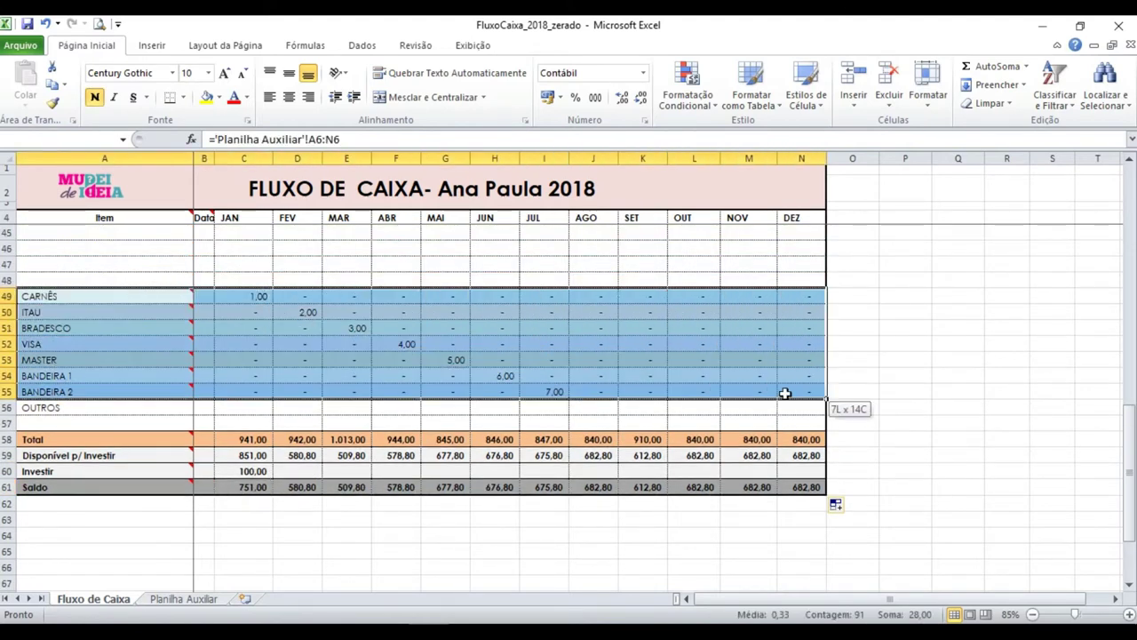
click(784, 391)
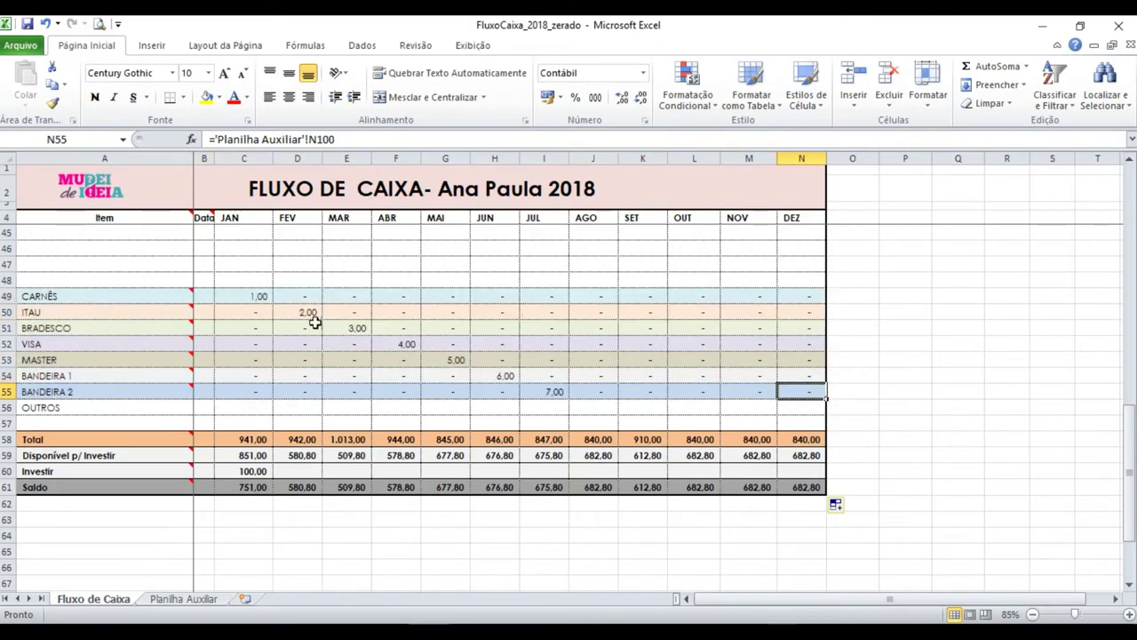
click(197, 598)
scroll(264, 317, up, 7)
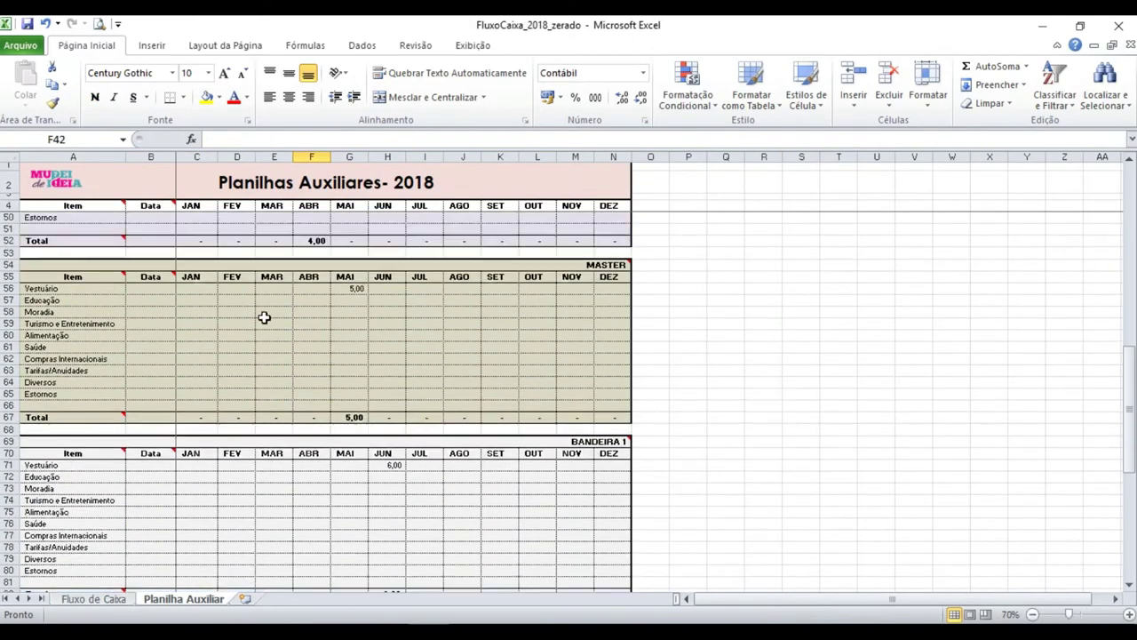
scroll(257, 314, up, 12)
scroll(255, 308, up, 1)
click(260, 230)
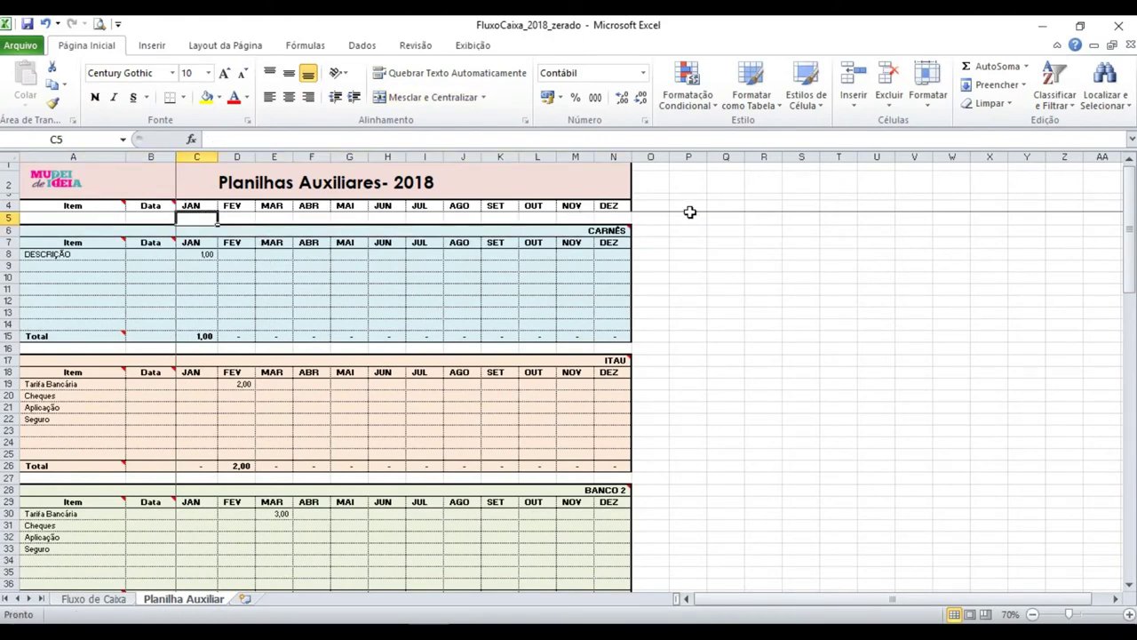
Step: Scroll through the Planilha Auxiliar sections and return to the top with Ctrl+Home
scroll(402, 329, down, 2)
scroll(402, 329, down, 8)
scroll(223, 338, down, 8)
scroll(226, 399, down, 8)
scroll(264, 412, down, 4)
scroll(196, 307, down, 6)
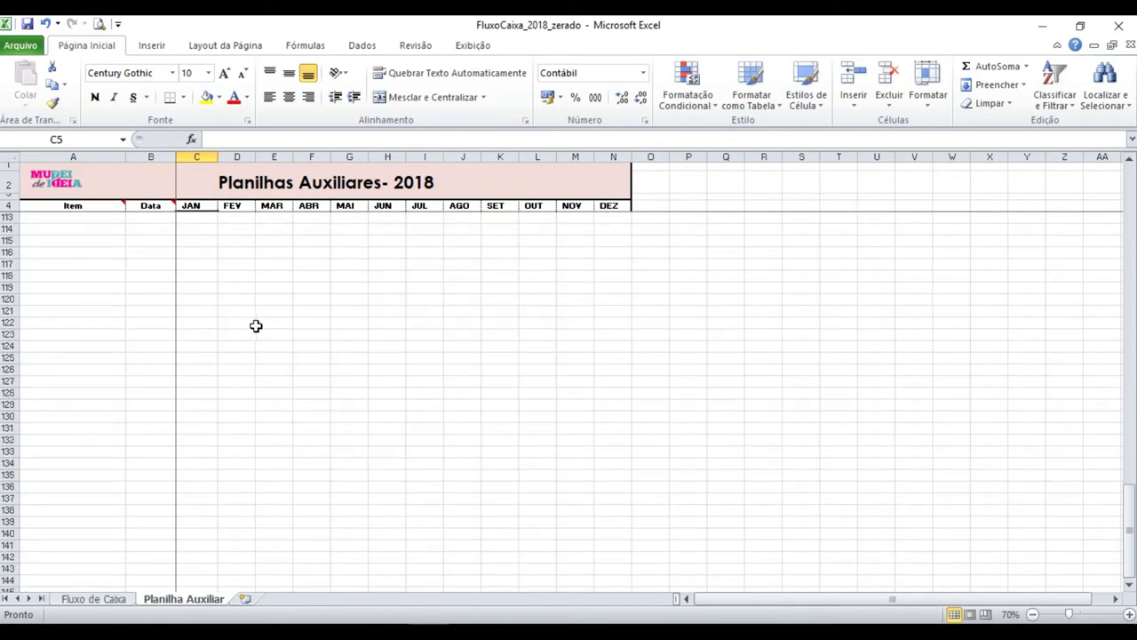
key(ctrl+Home)
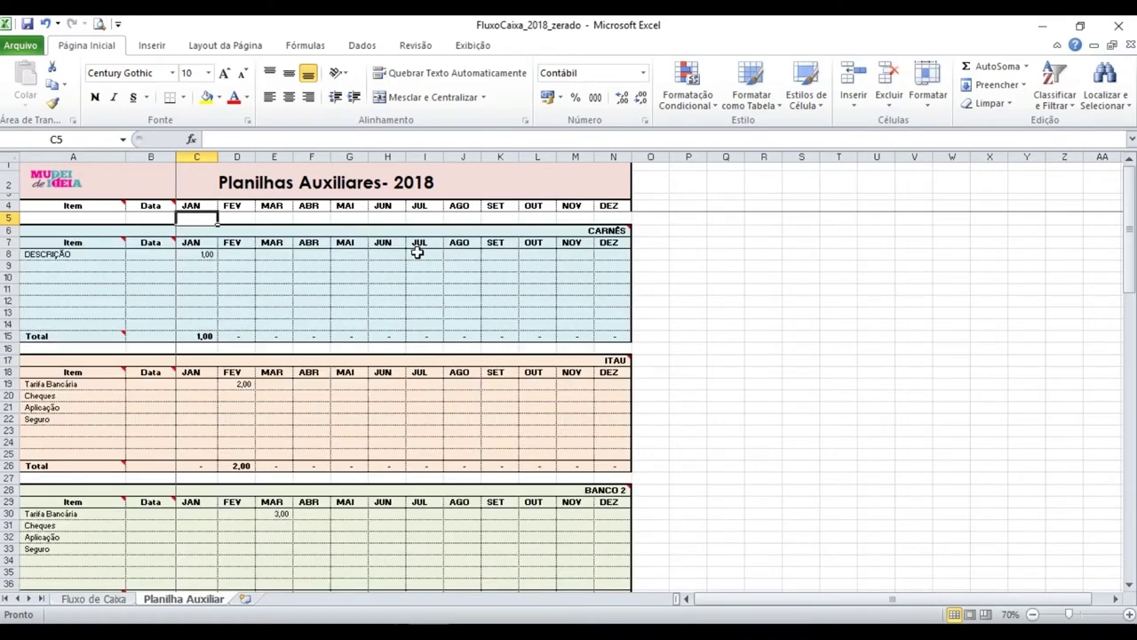
Step: Glance back at the Fluxo de Caixa sheet, then return to Planilha Auxiliar
click(117, 597)
scroll(120, 444, down, 6)
scroll(125, 419, up, 6)
scroll(127, 471, down, 6)
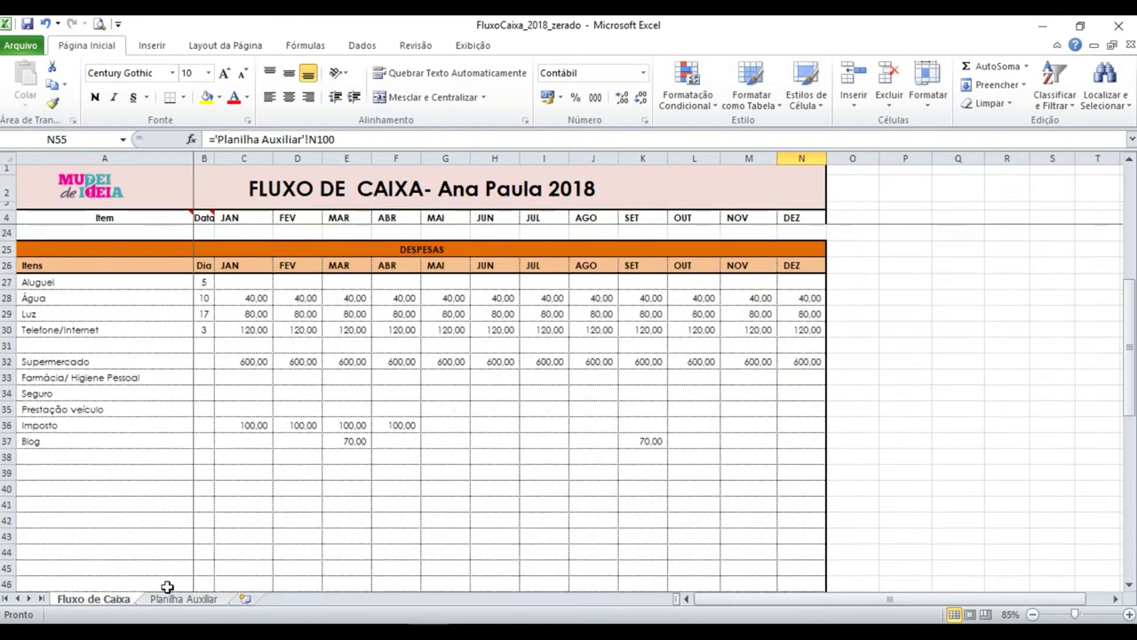
scroll(161, 467, down, 5)
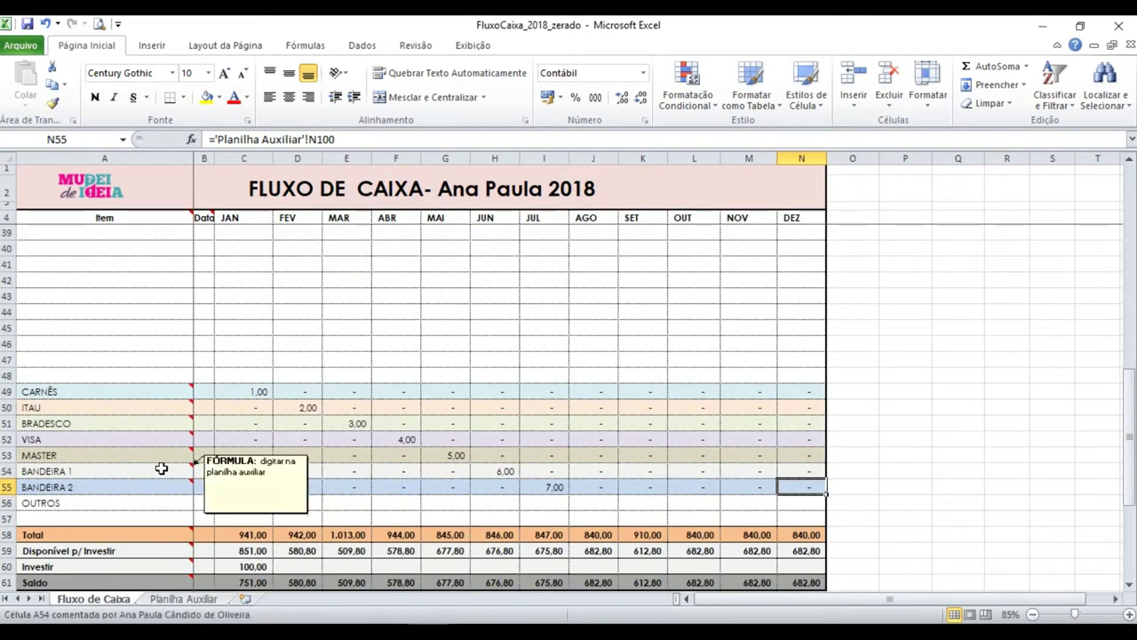
click(178, 599)
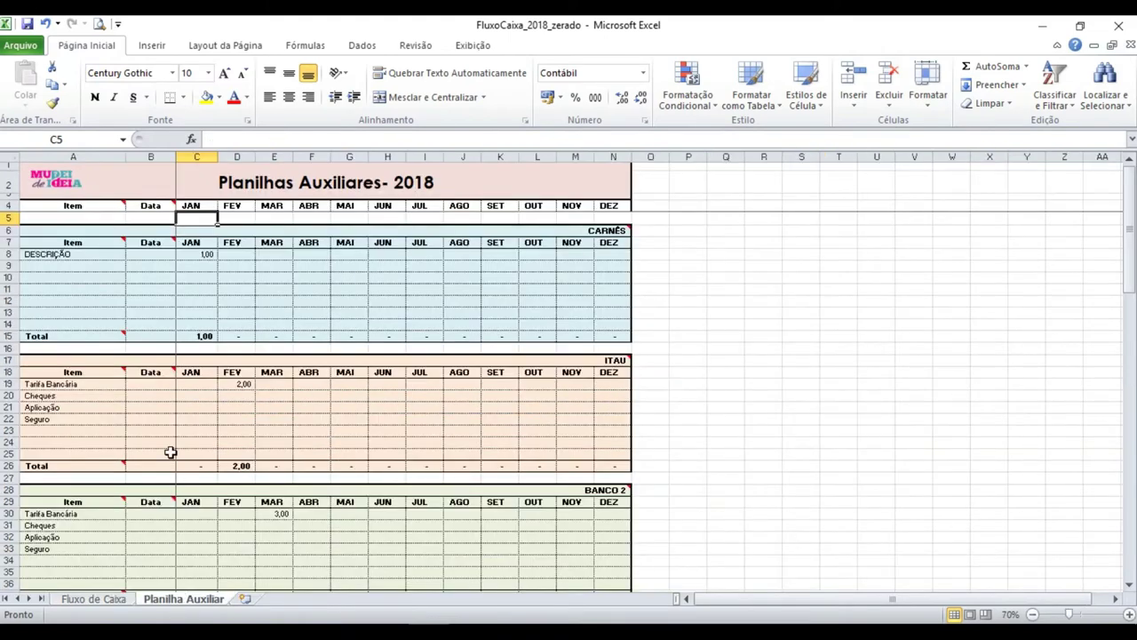
Step: Add Consorcio da Natura in A8 with 40,00 for JAN, FEV and MAR
click(83, 242)
click(89, 253)
text(Cons)
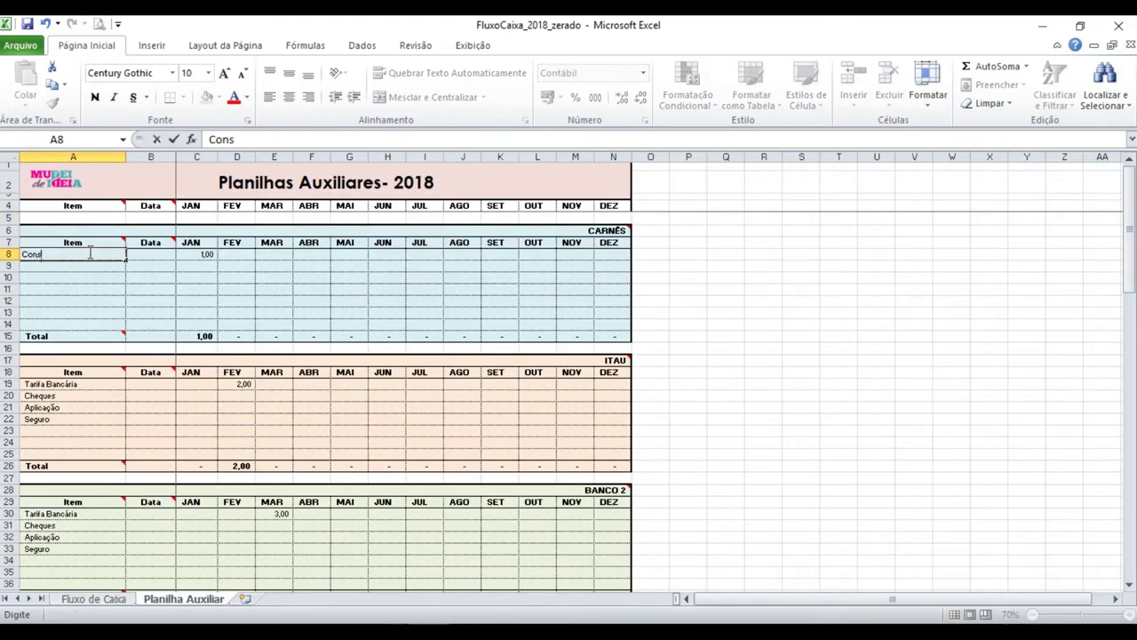
text(orcio da Natura)
key(Tab)
click(207, 255)
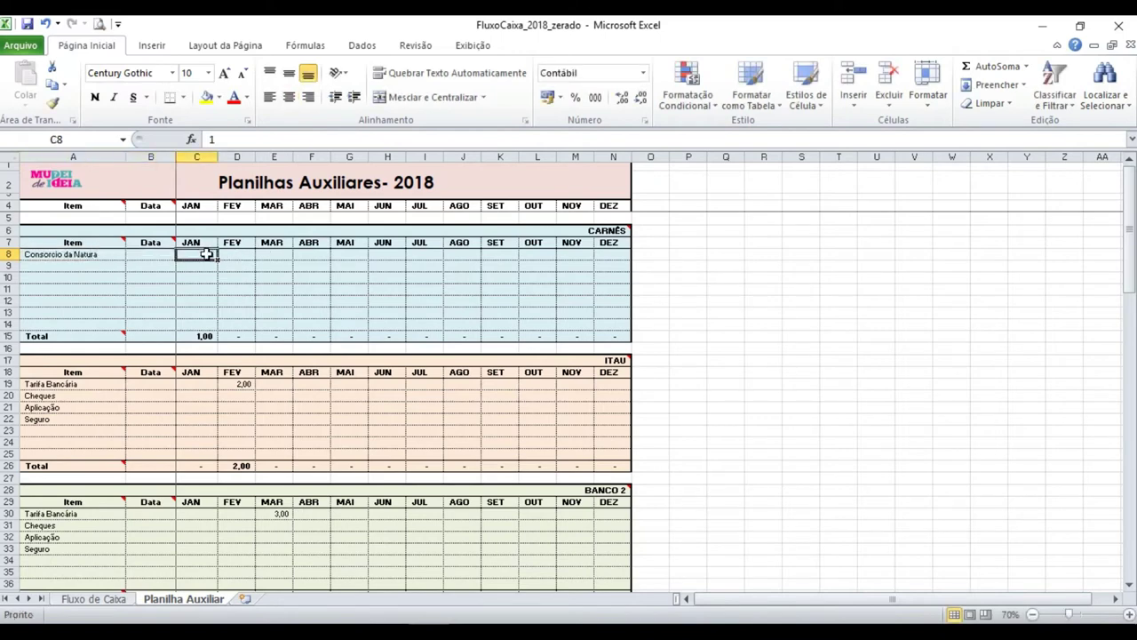
text(40)
key(Tab)
text(40)
key(Tab)
text(40)
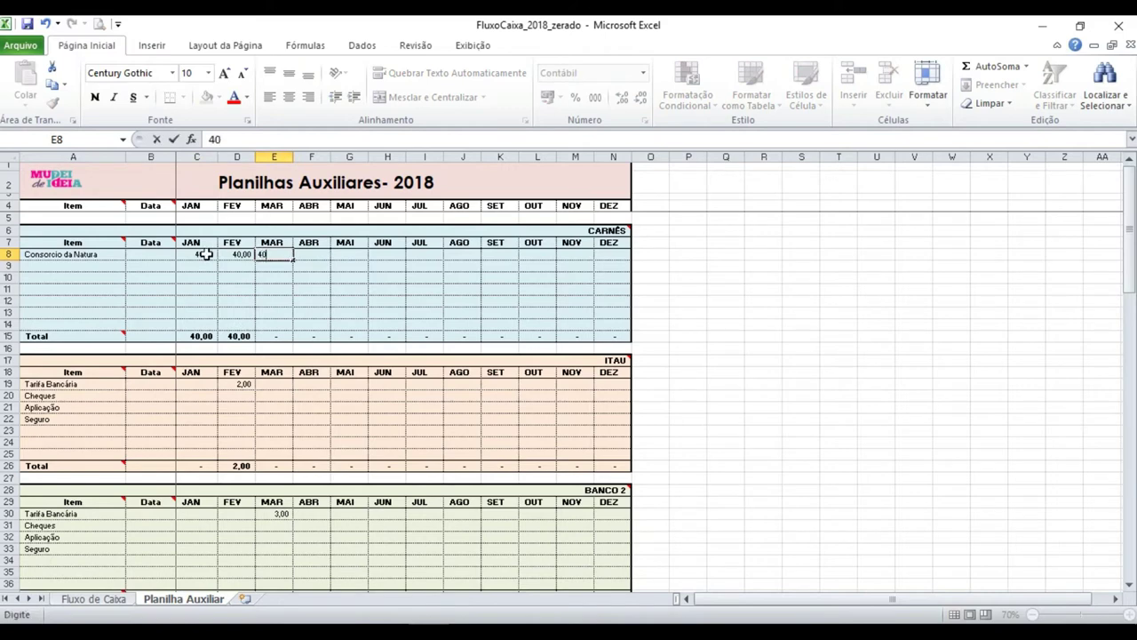
key(Tab)
Step: Add Loja Carne in A9 with 60,00 in each month from JAN to JUN
click(84, 268)
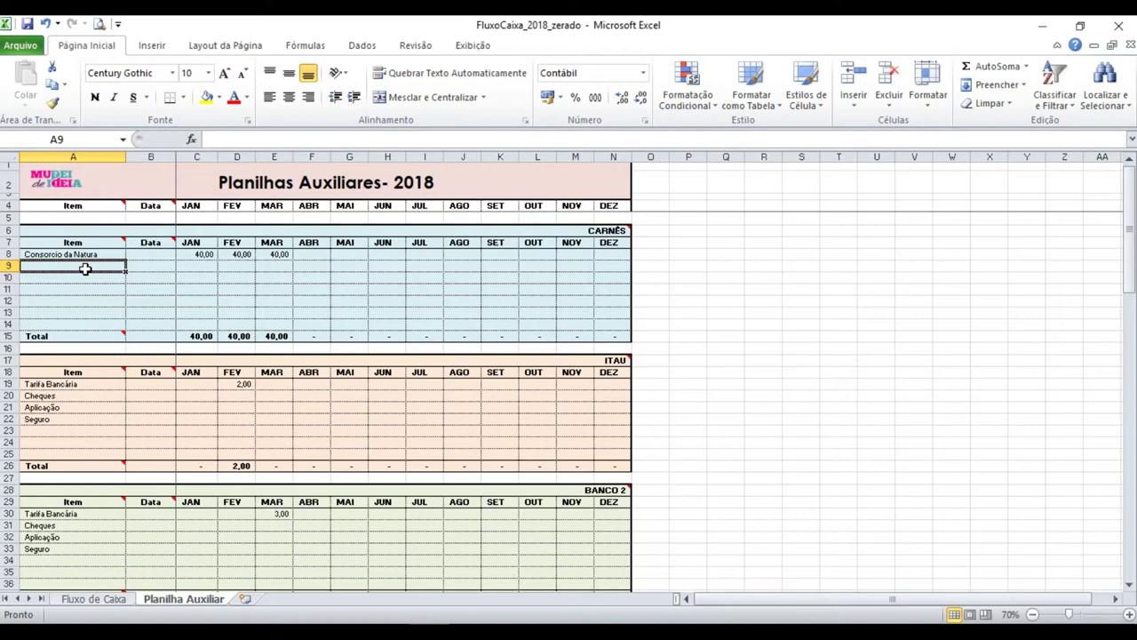
text(loo)
key(Escape)
text(Loja Carne)
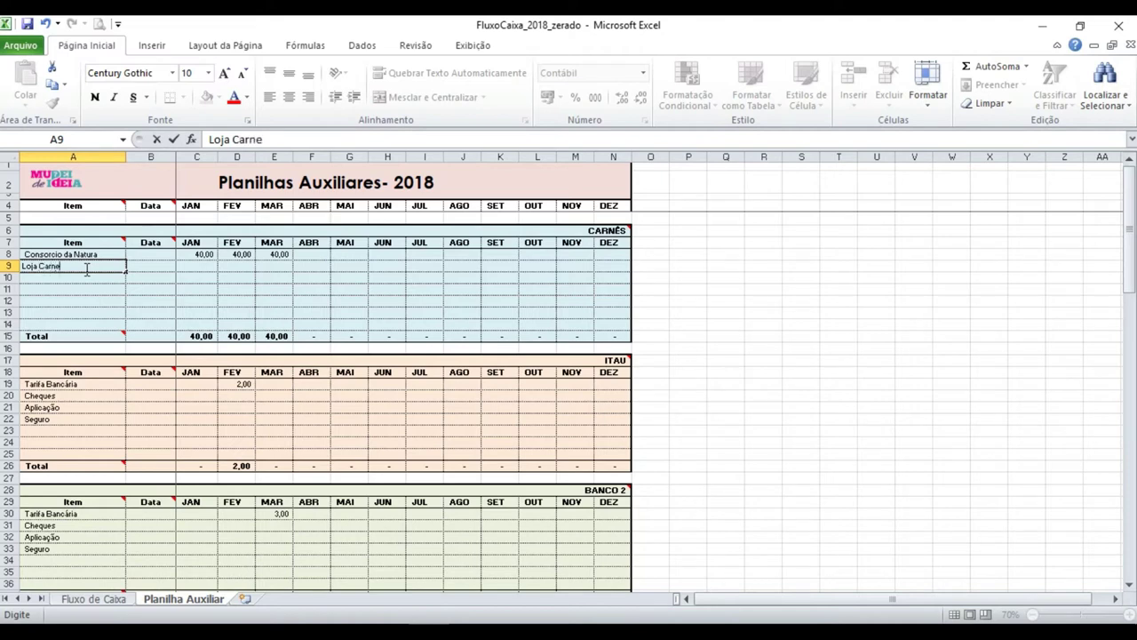
key(Tab)
key(Tab)
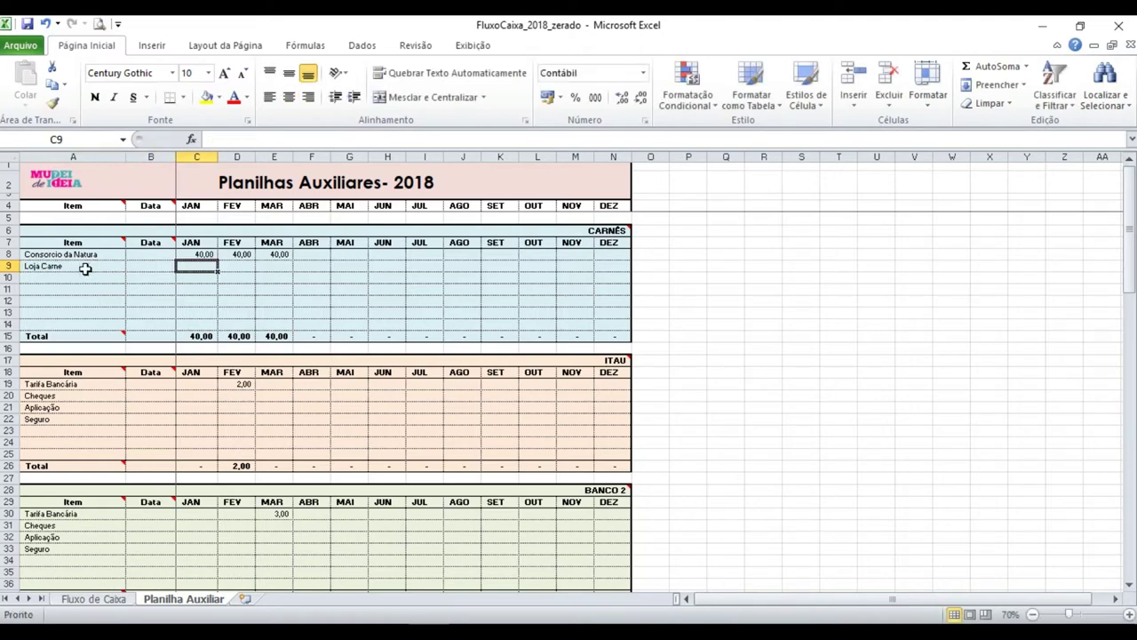
text(60	60	60	60)
key(Tab)
text(60)
key(Tab)
text(60)
key(Tab)
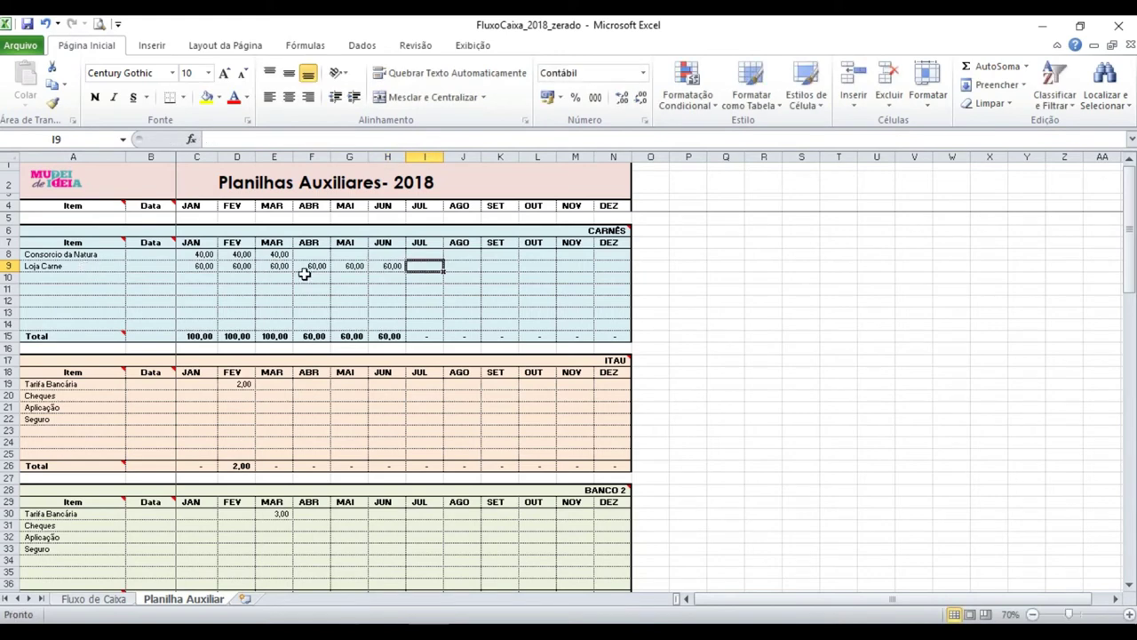
drag(382, 266, 207, 265)
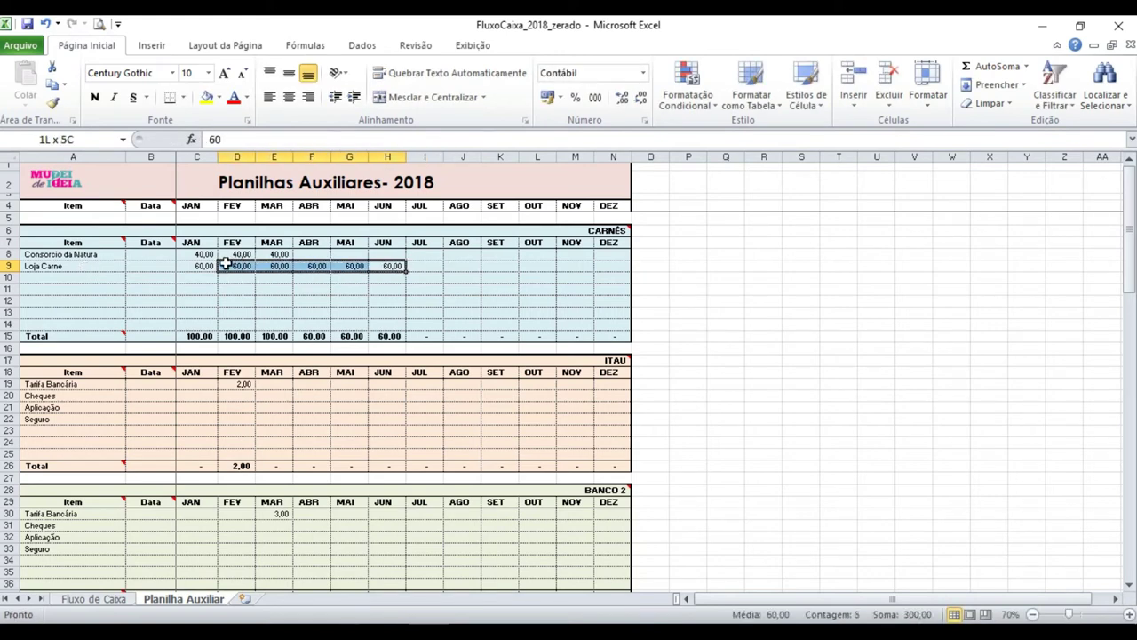
click(144, 266)
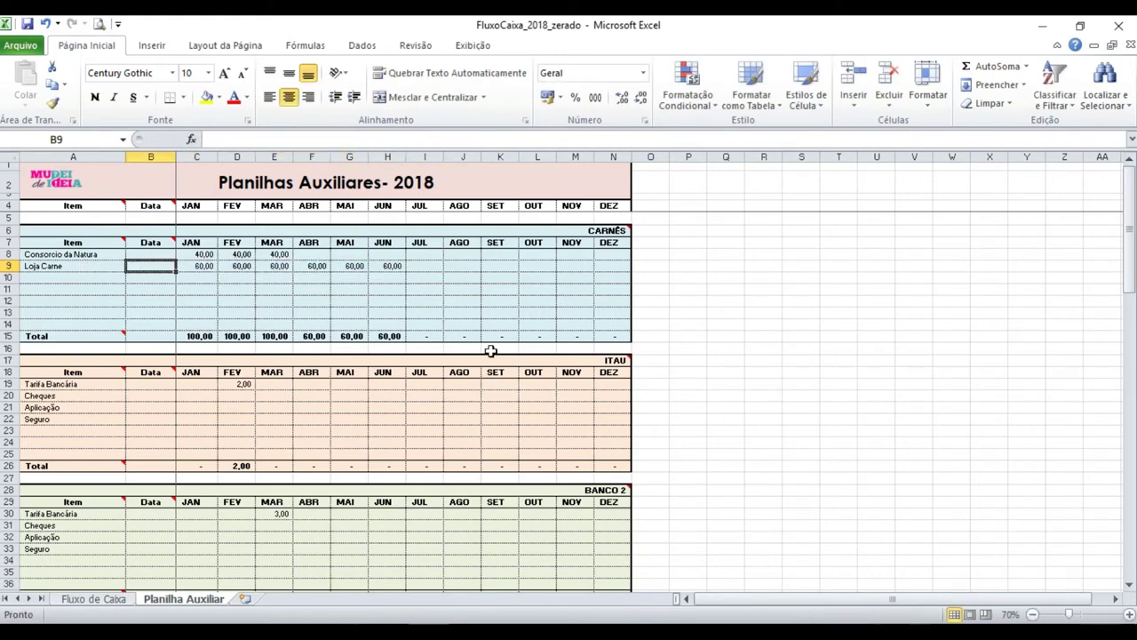
Step: Date Loja Carne 10/01/2018 and Consorcio da Natura 2017
text(10/1)
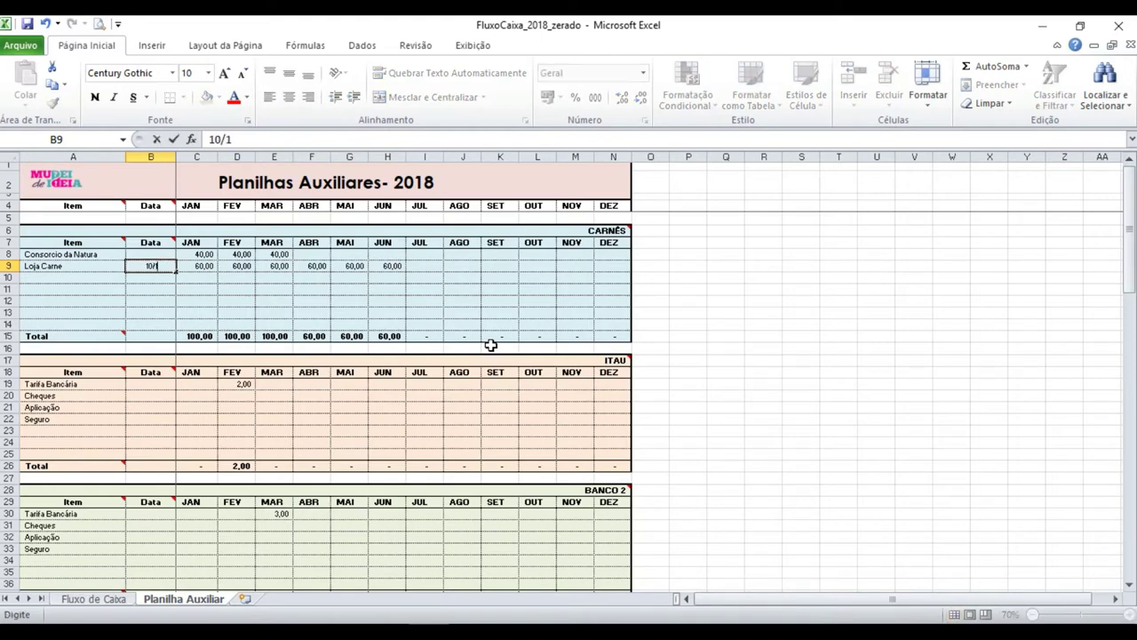
text(8)
key(Return)
key(Up)
key(Up)
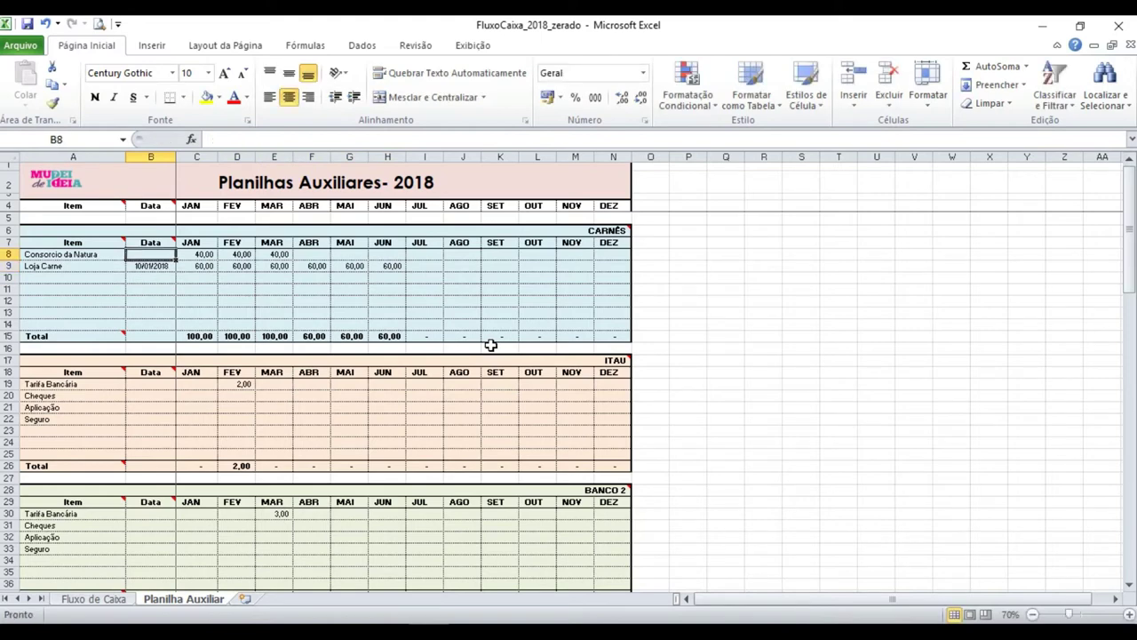
text(2017)
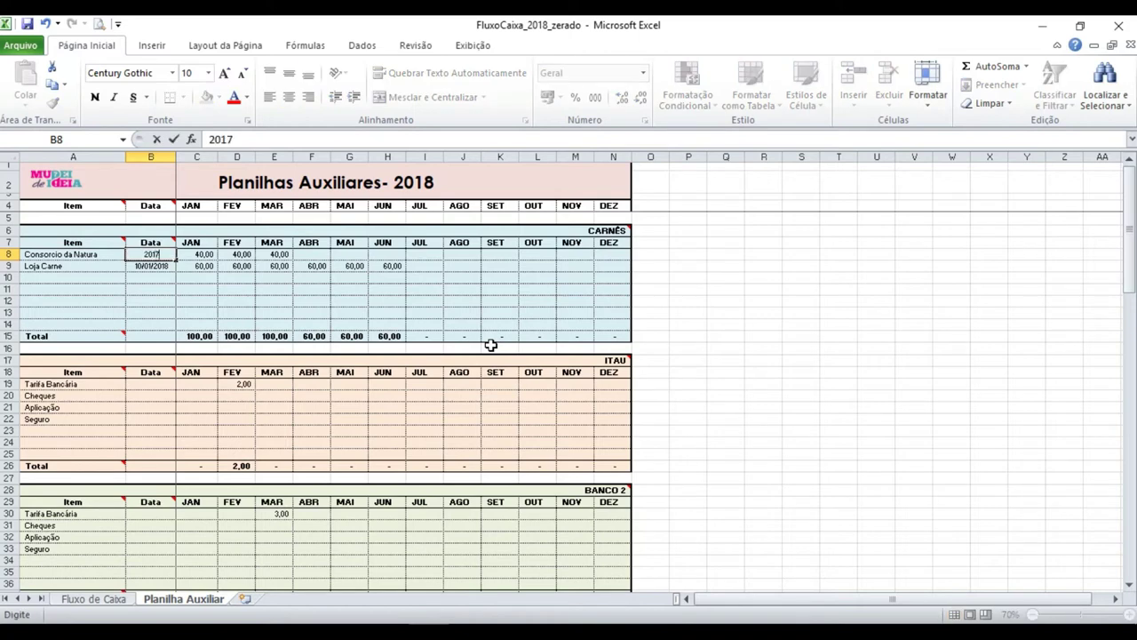
key(Return)
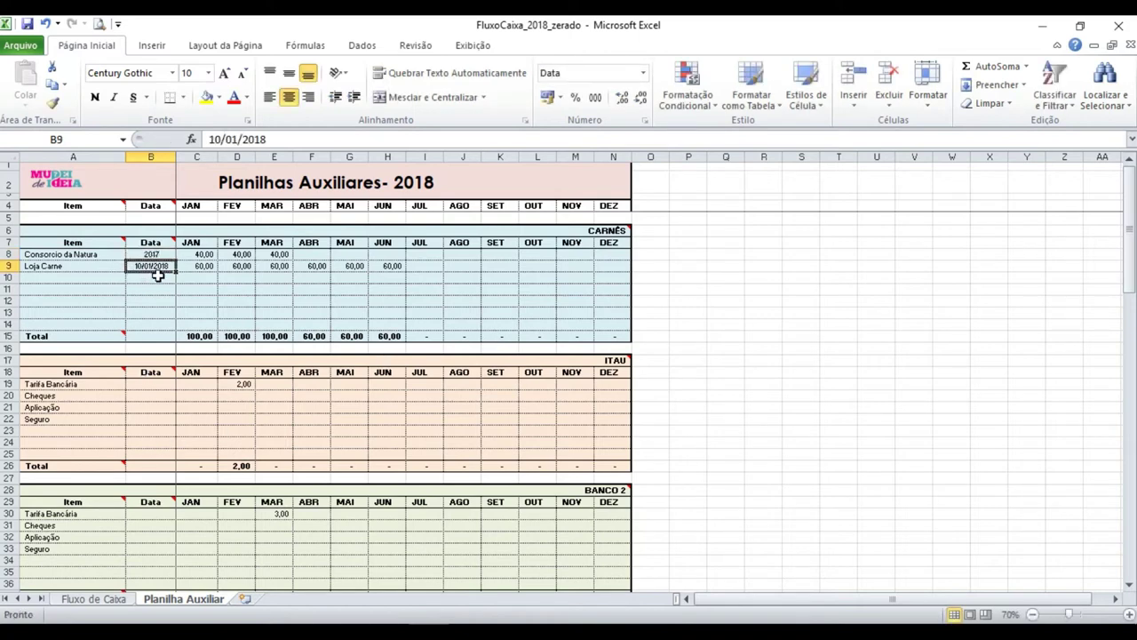
Step: Add a second Loja Carne row in A10 with 40,00 for ABR, MAI and JUN
click(147, 277)
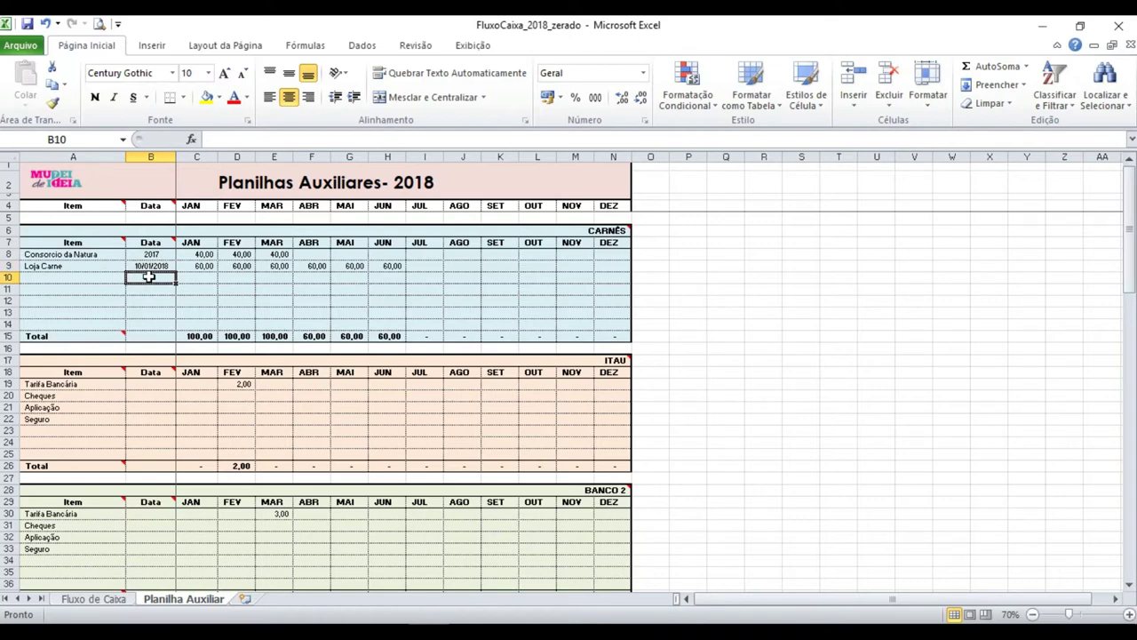
click(81, 278)
text(Loja Carne)
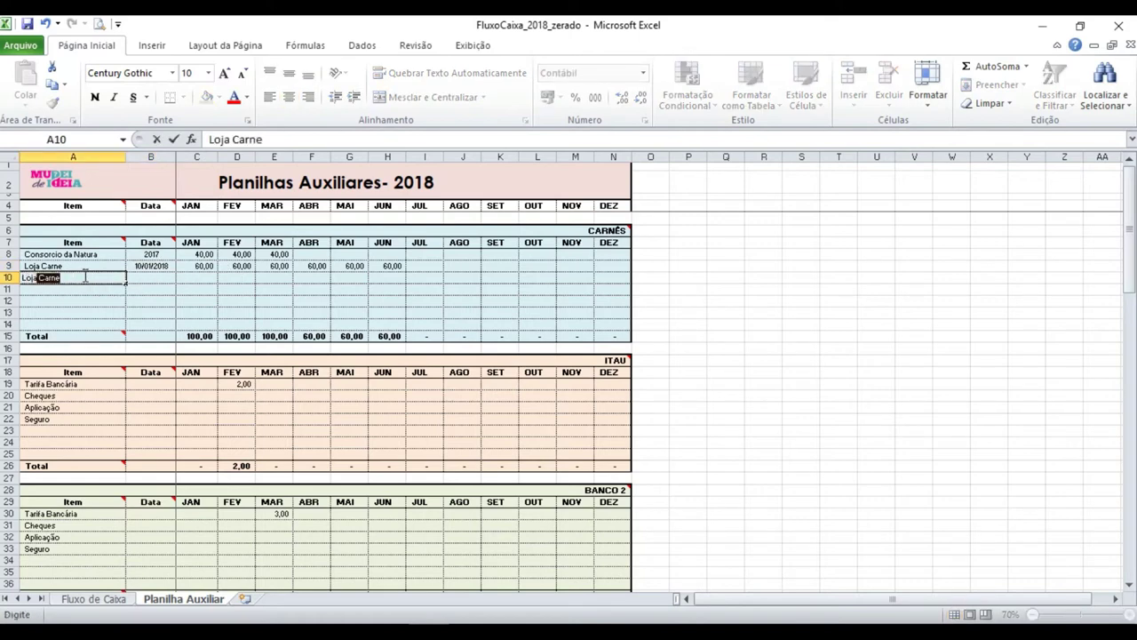
key(Tab)
key(Tab)
key(Tab)
key(Tab)
key(Tab)
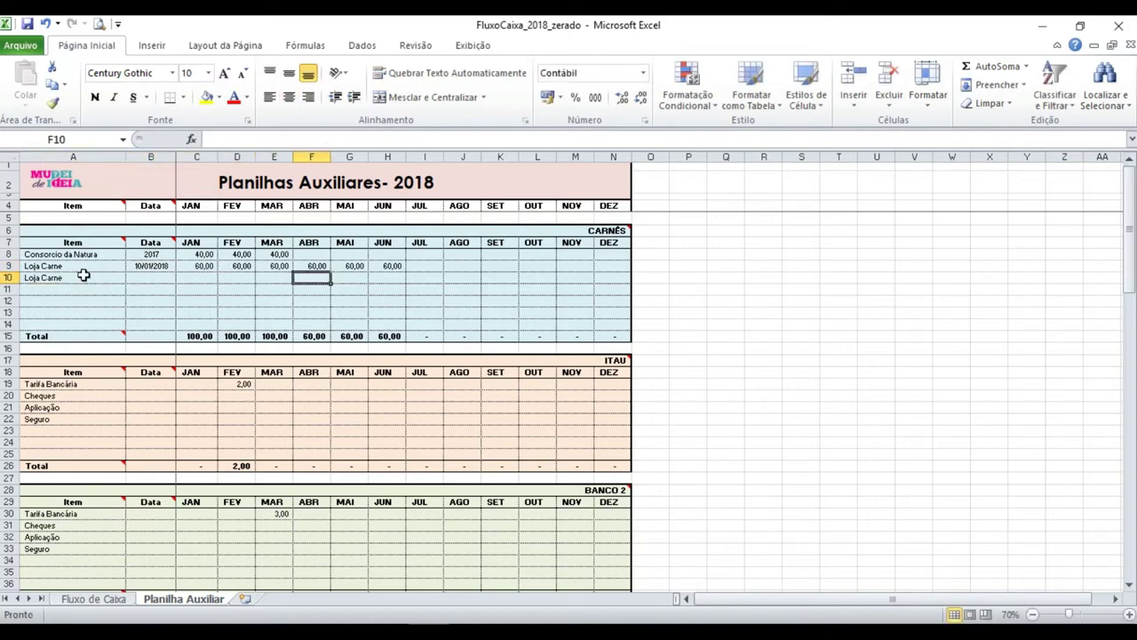
text(40)
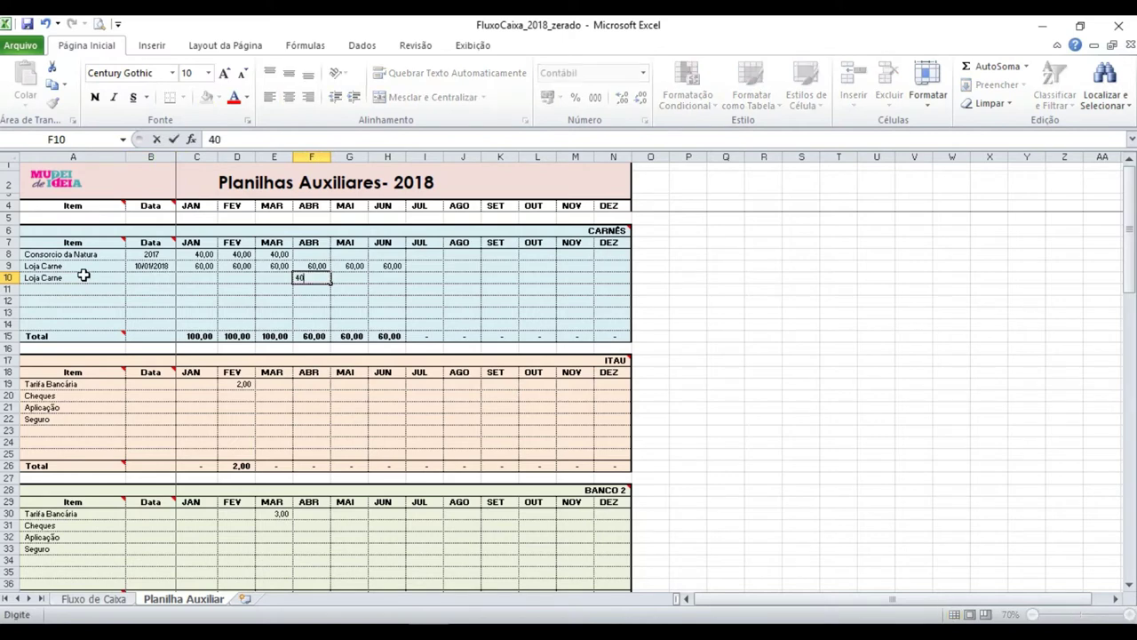
key(Escape)
text(40)
key(Tab)
text(40)
key(Tab)
text(40)
key(Tab)
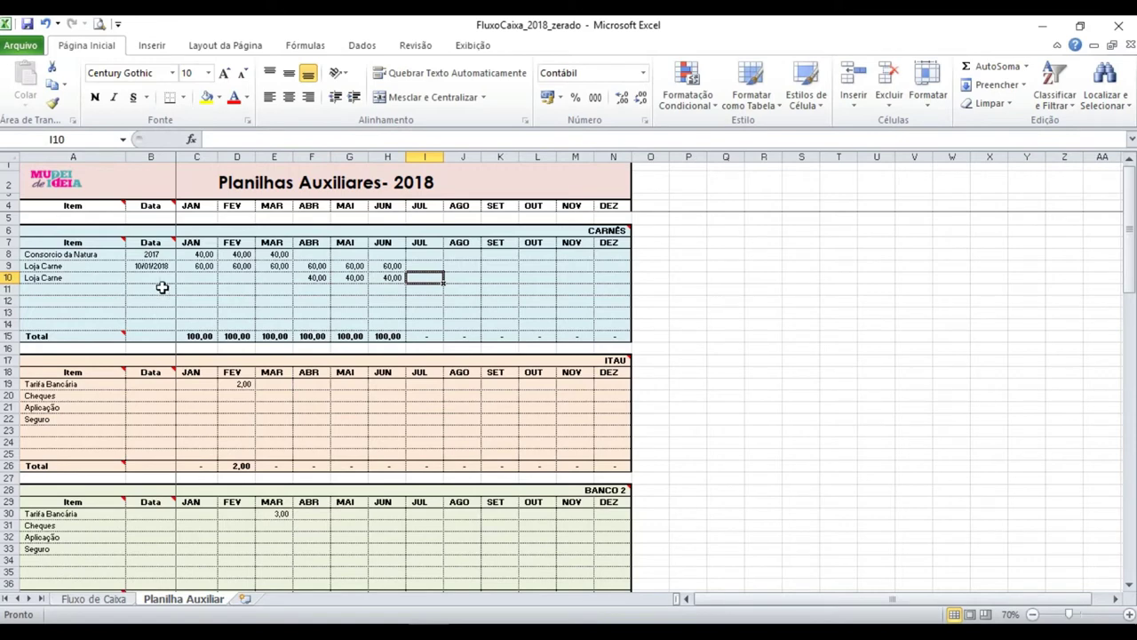
Step: Date the second Loja Carne row 10/03/2018
click(159, 279)
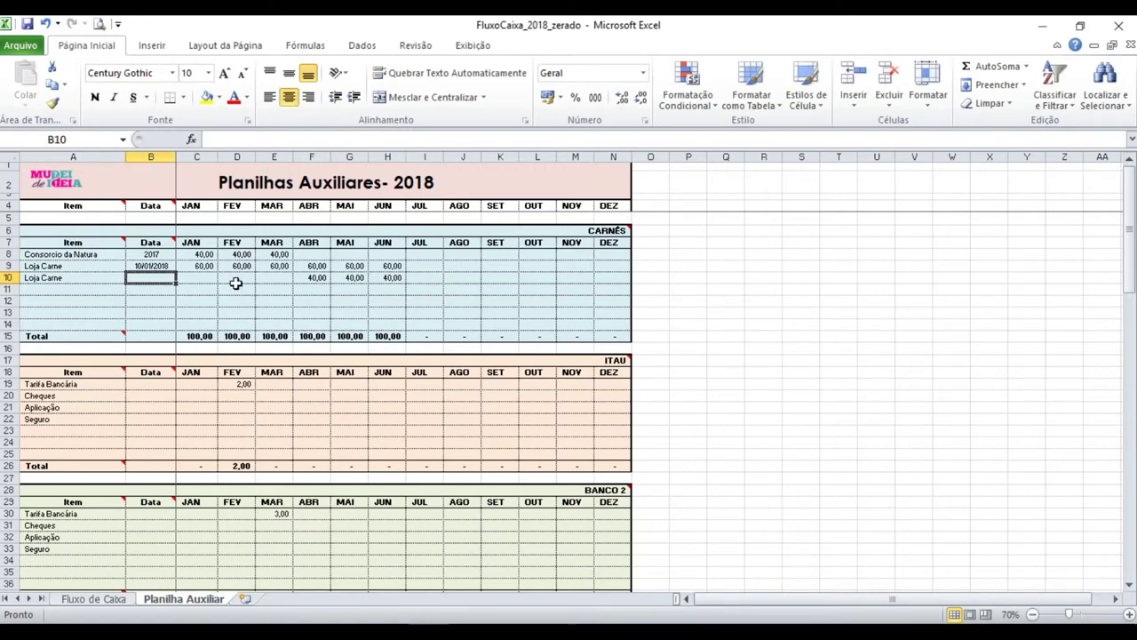
text(10/03/2018)
key(Return)
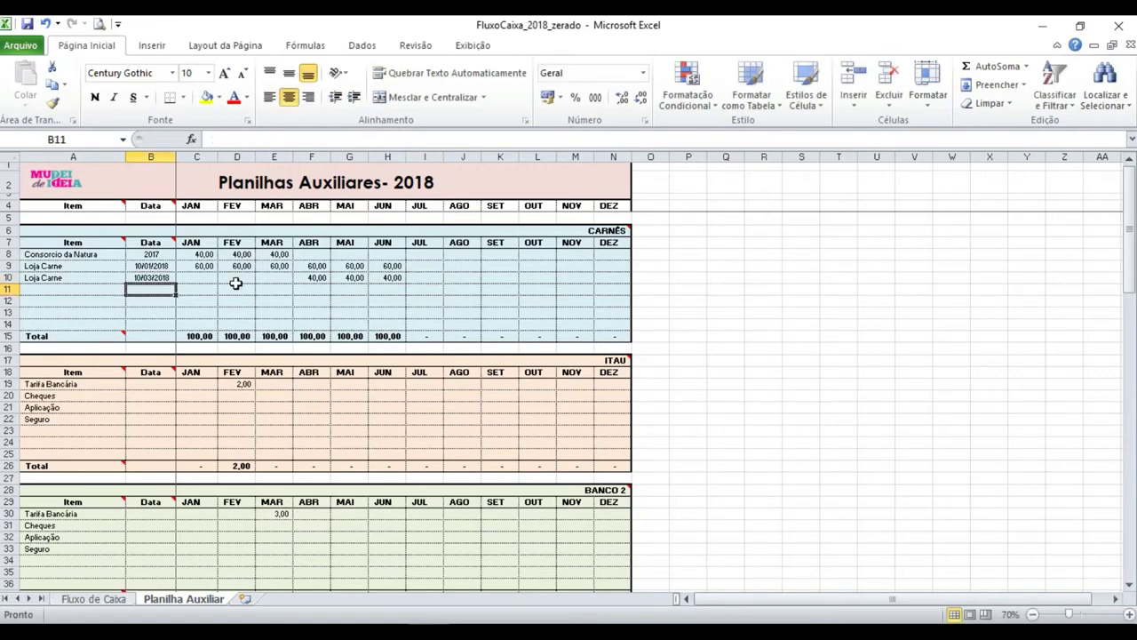
Step: Insert blank rows at rows 11 and 15 and inspect the JAN total's SOMA range
right_click(5, 289)
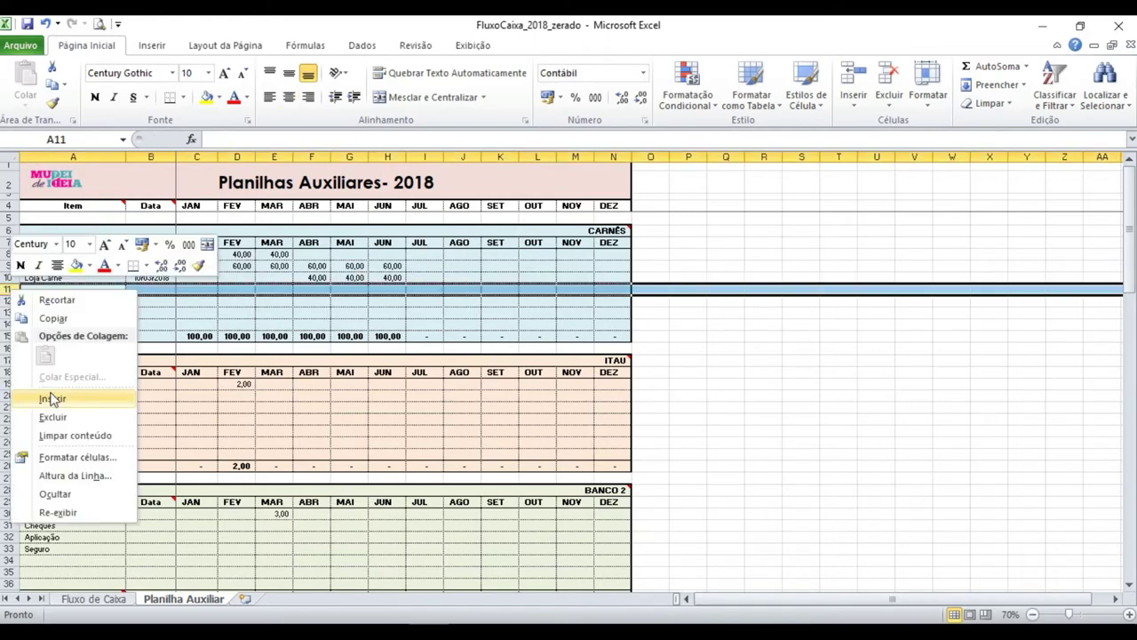
click(51, 399)
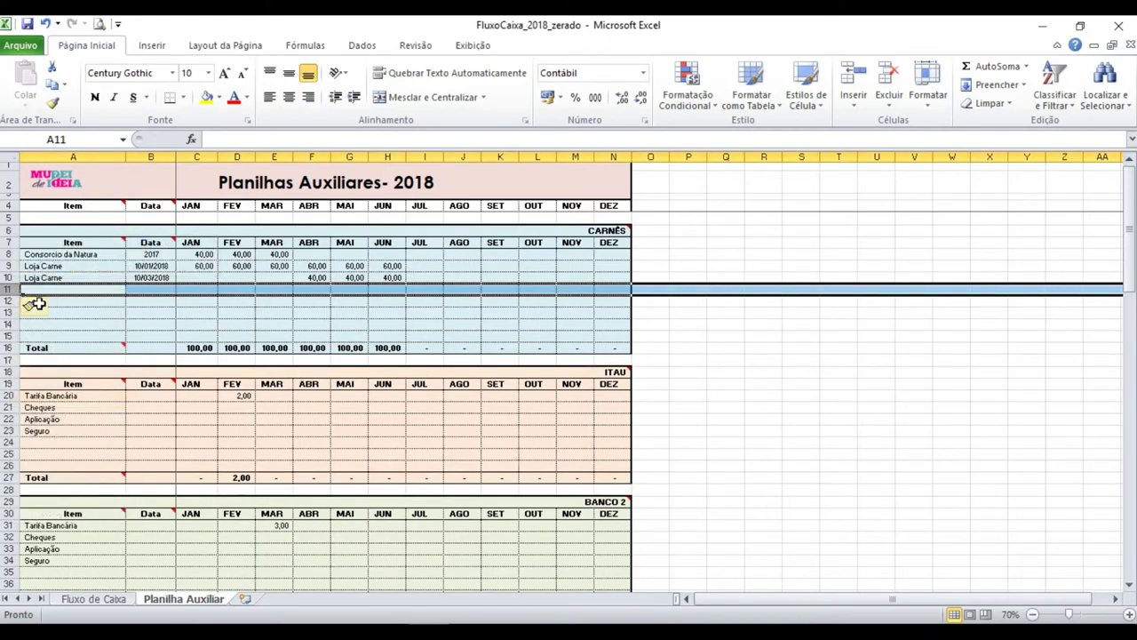
right_click(9, 336)
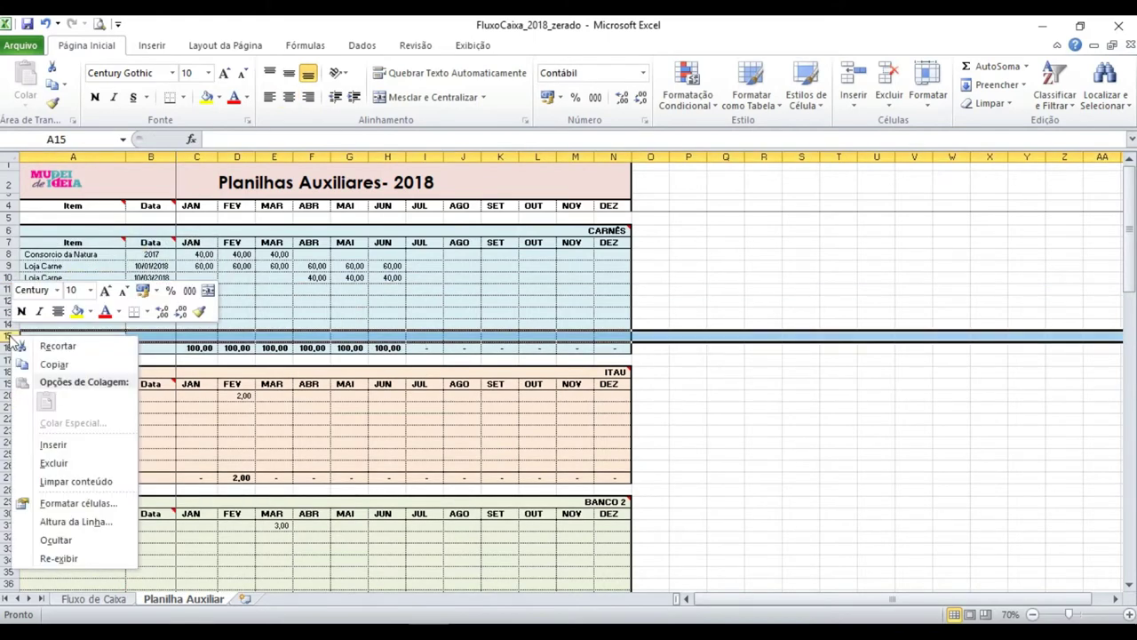
click(54, 443)
double_click(206, 359)
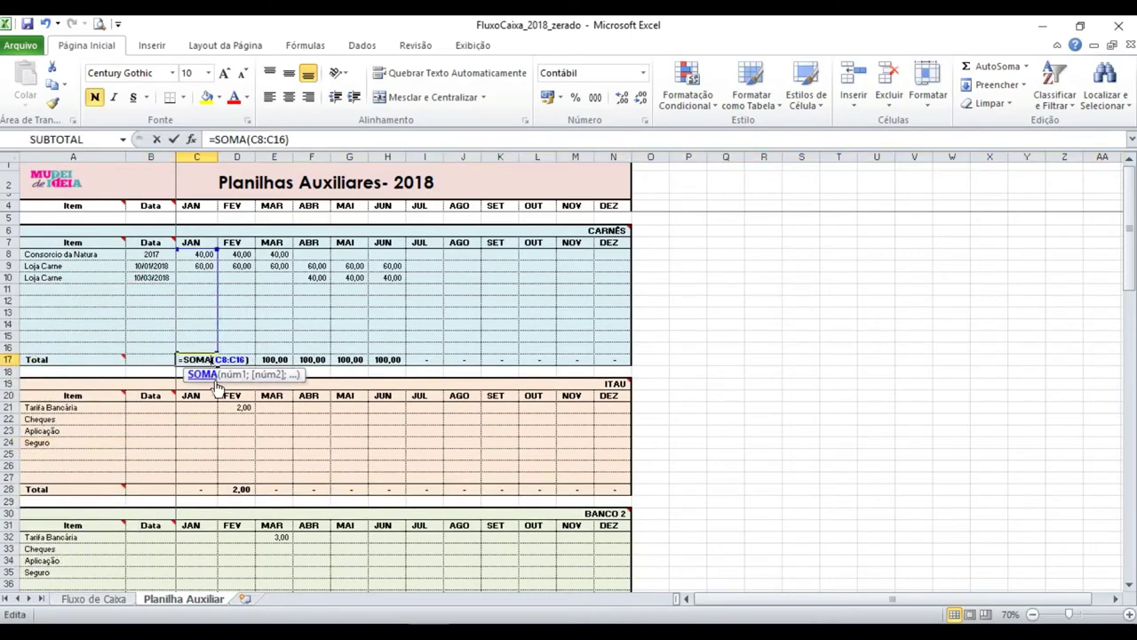
key(Escape)
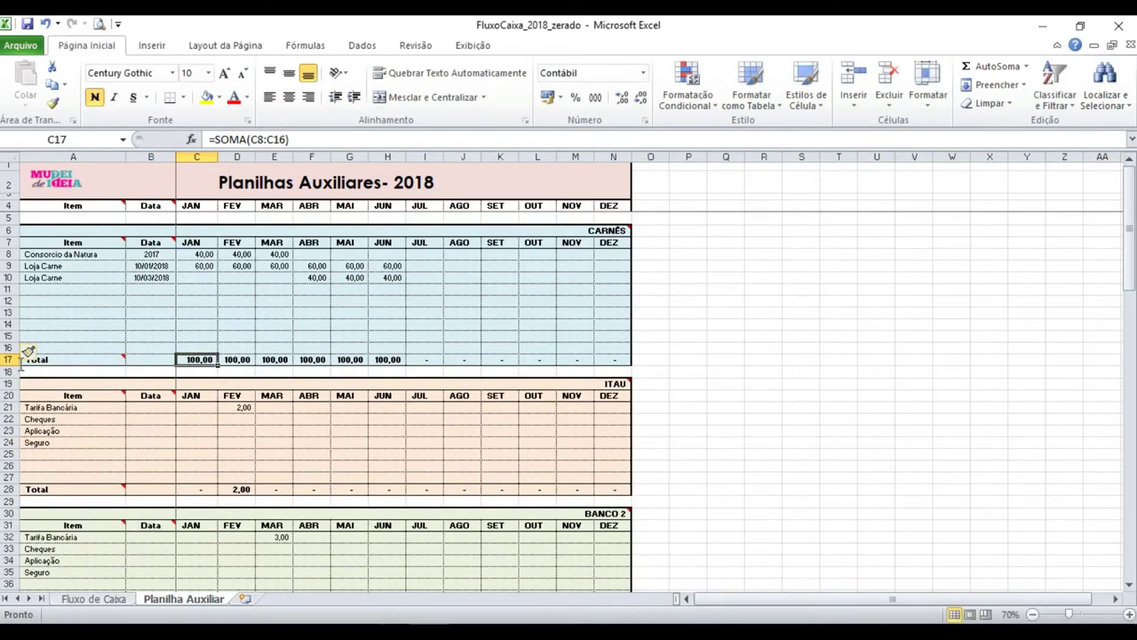
Step: Undo a trial row inserted above Total and insert another blank row at row 15
right_click(8, 359)
click(64, 475)
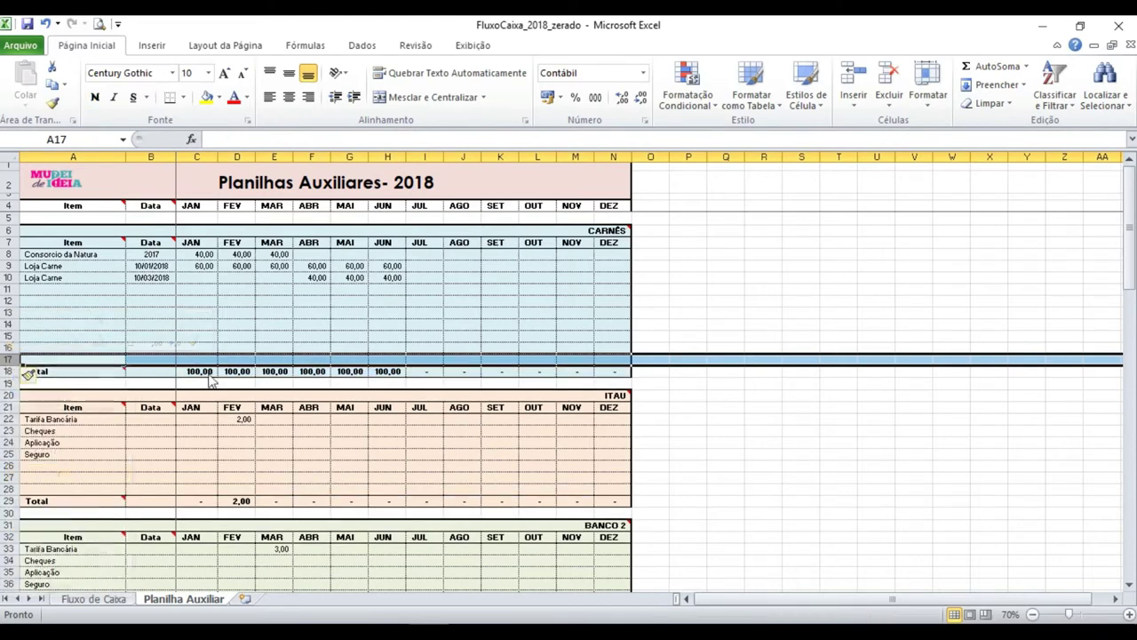
double_click(197, 370)
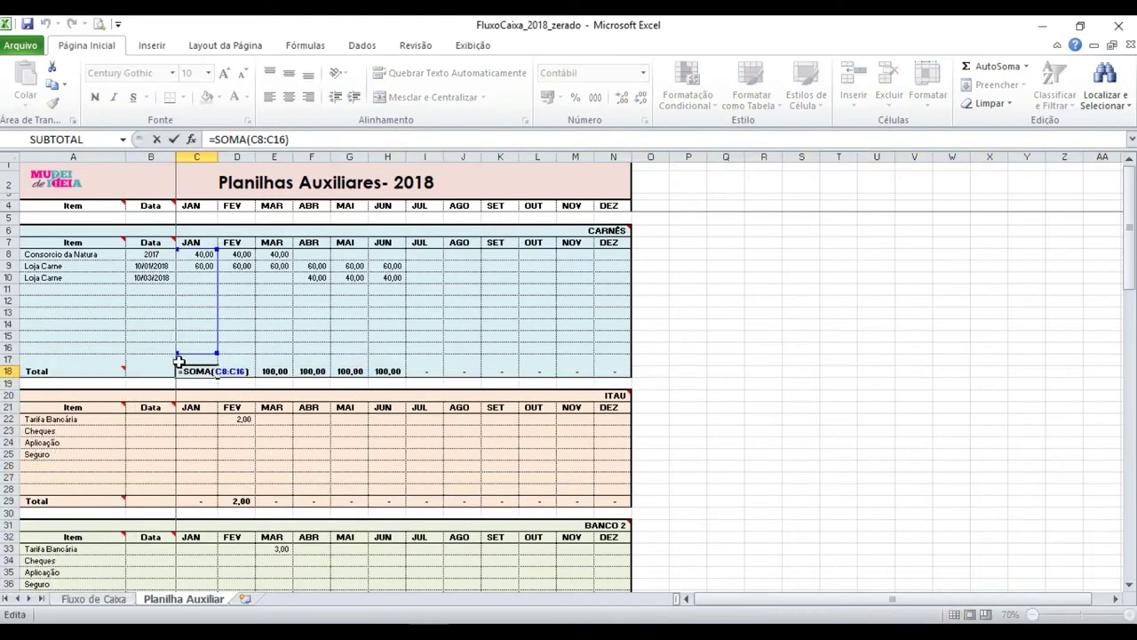
key(Escape)
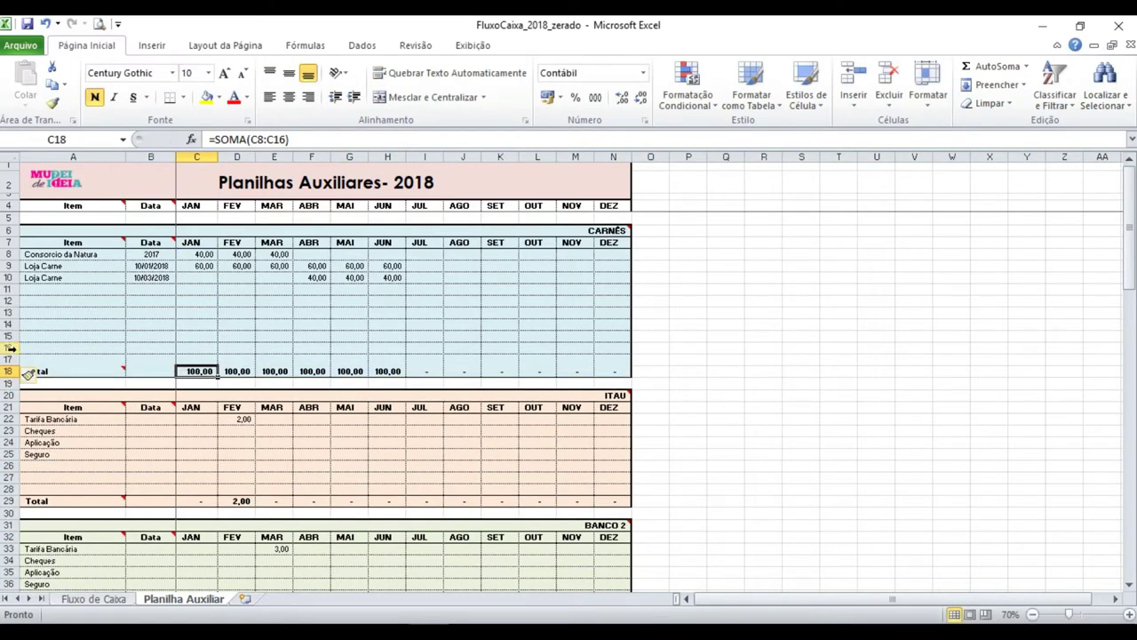
key(ctrl+z)
right_click(7, 336)
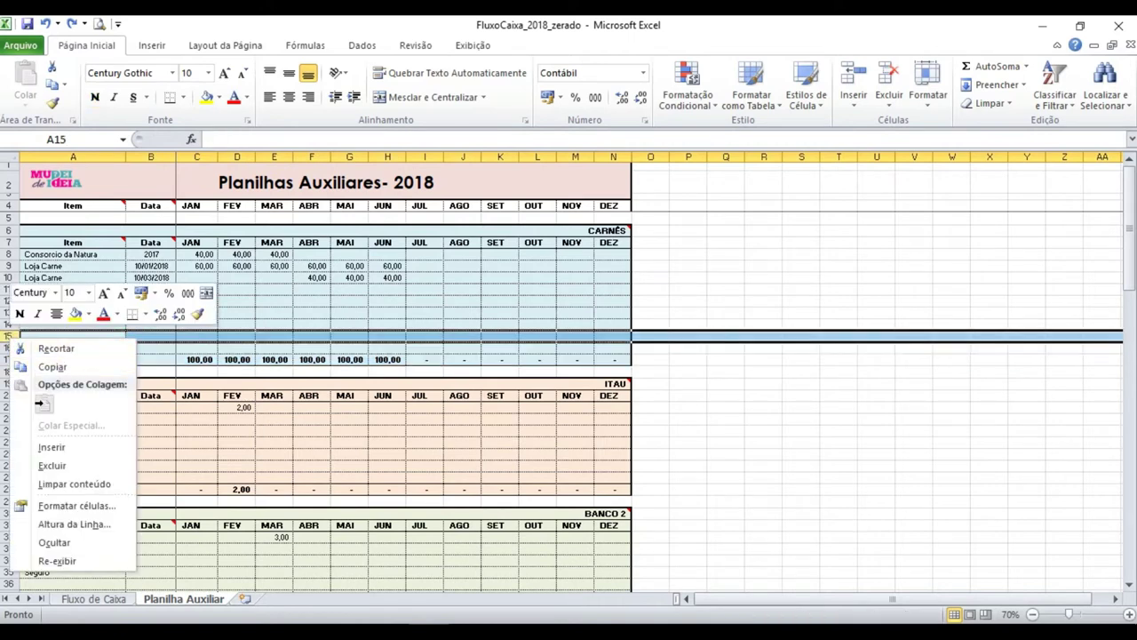
click(53, 447)
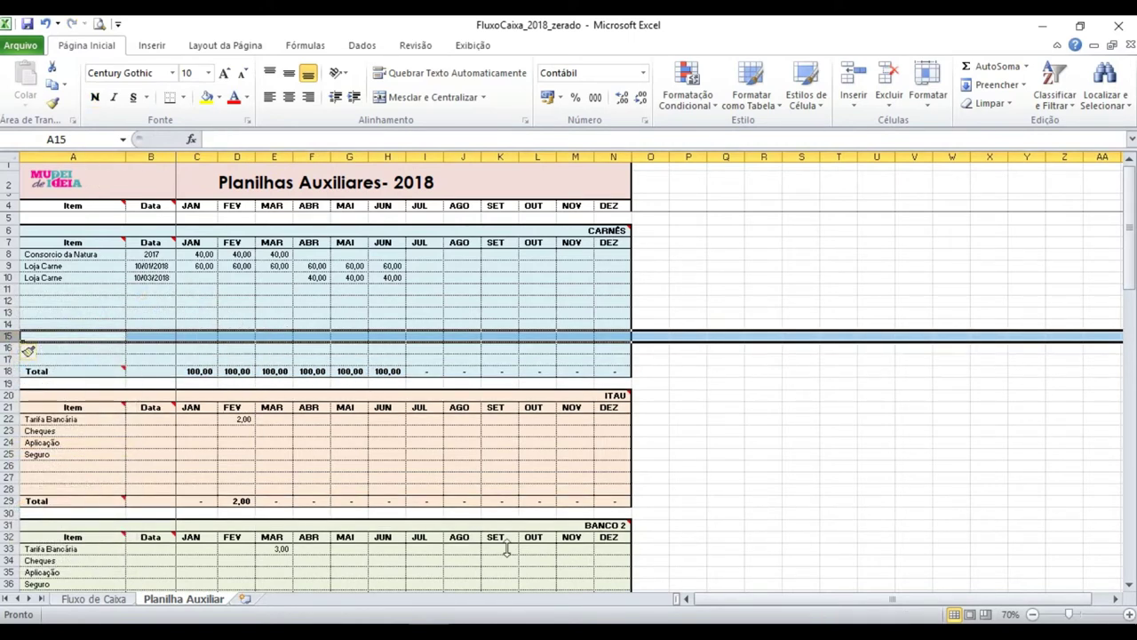
click(551, 395)
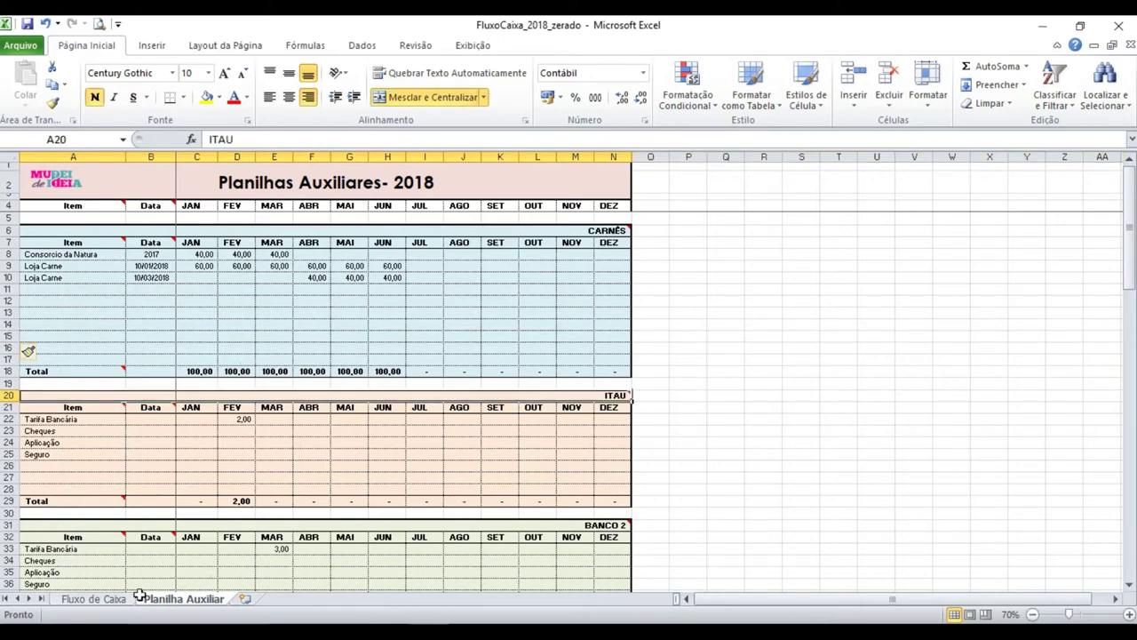
click(125, 598)
Step: Rename the ITAU and BRADESCO summary rows in A50:A51 to BANCO 1 and BANCO 2
click(116, 414)
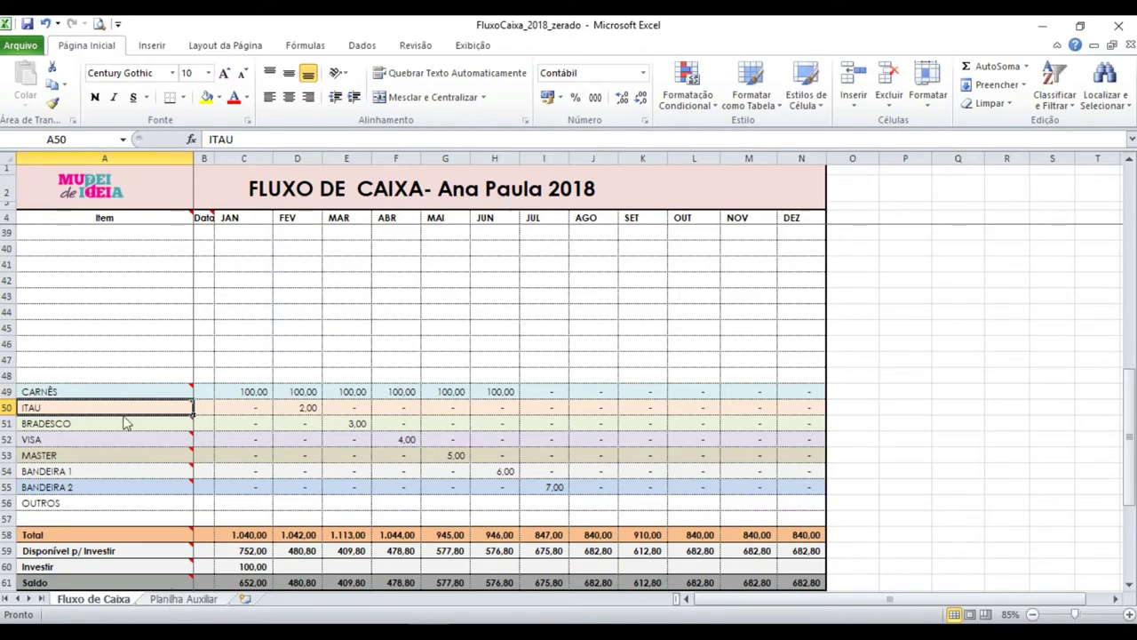
mouse_move(122, 408)
text(BACN)
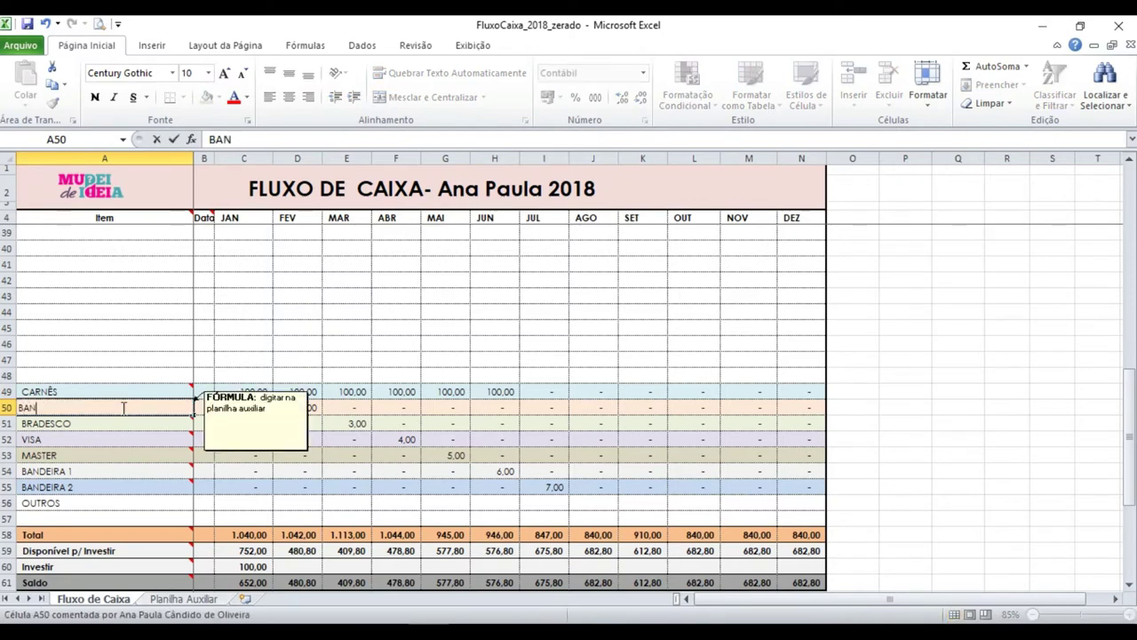
text( 1)
key(Return)
text(BANCO 2)
key(Return)
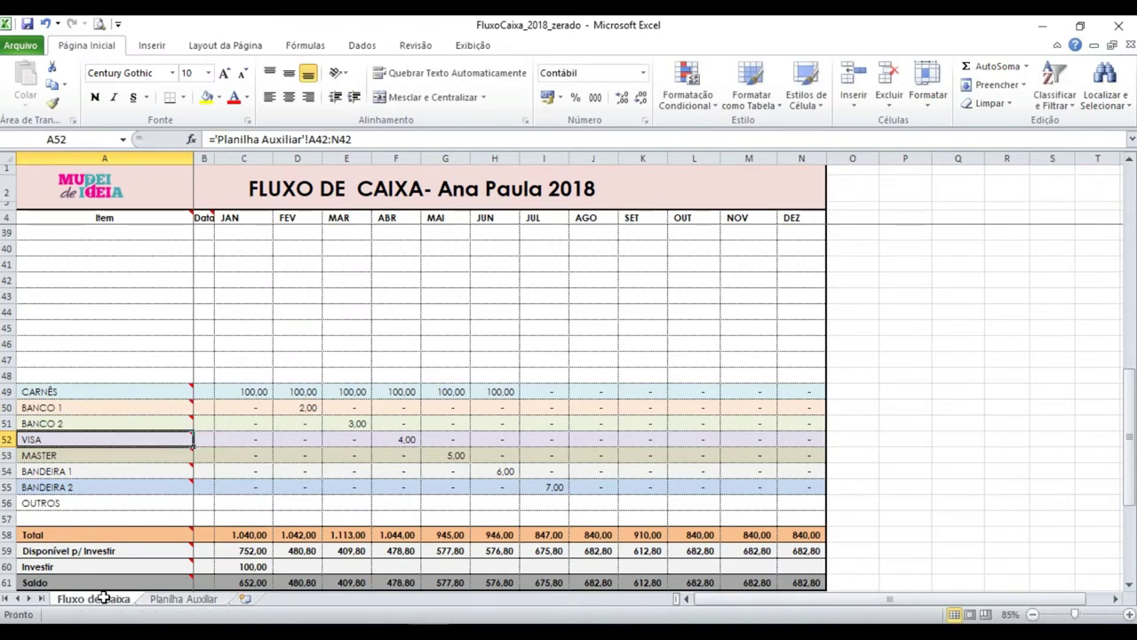
click(160, 600)
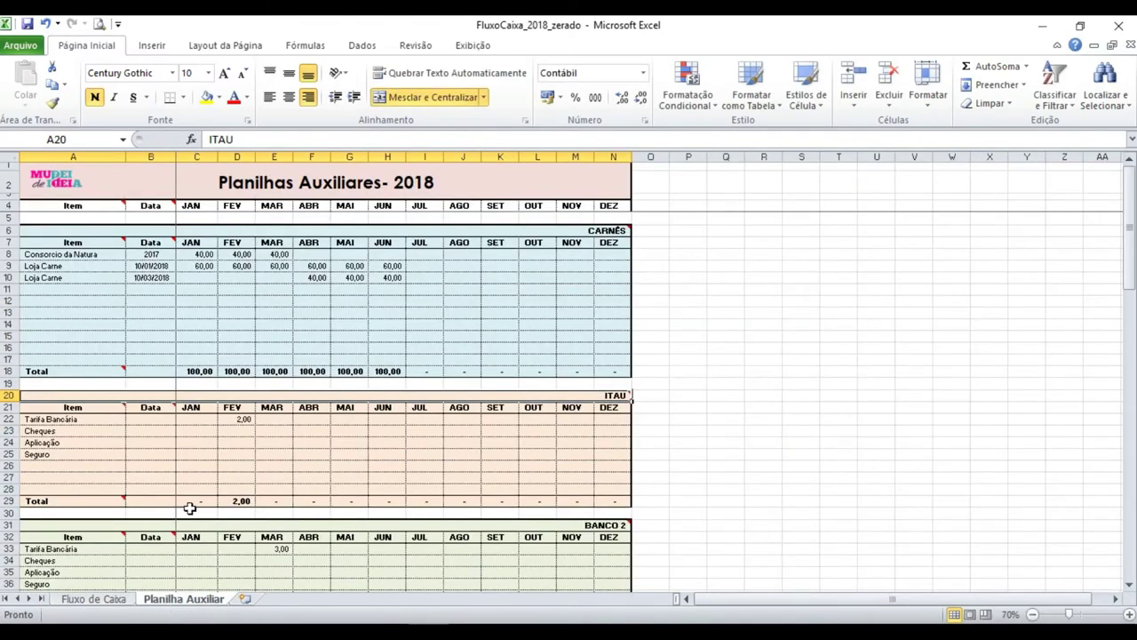
Step: Retitle the auxiliary bank sections BANCO 1 in A20 and BANCO 2 in A31
text(BANCO 1)
key(Return)
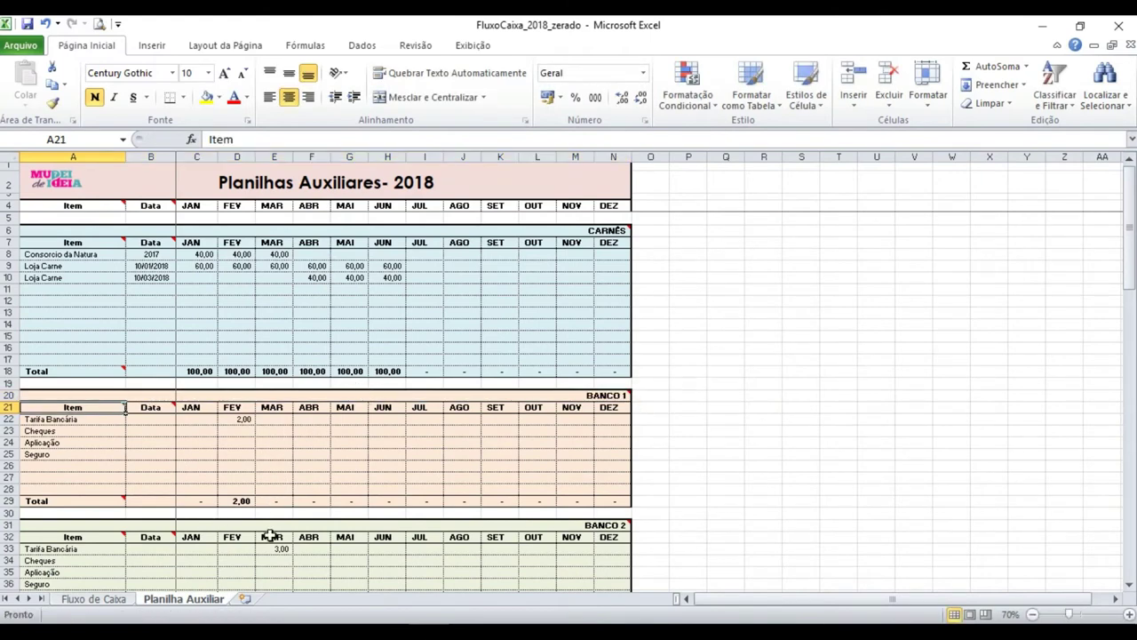
click(314, 526)
text(BANCO)
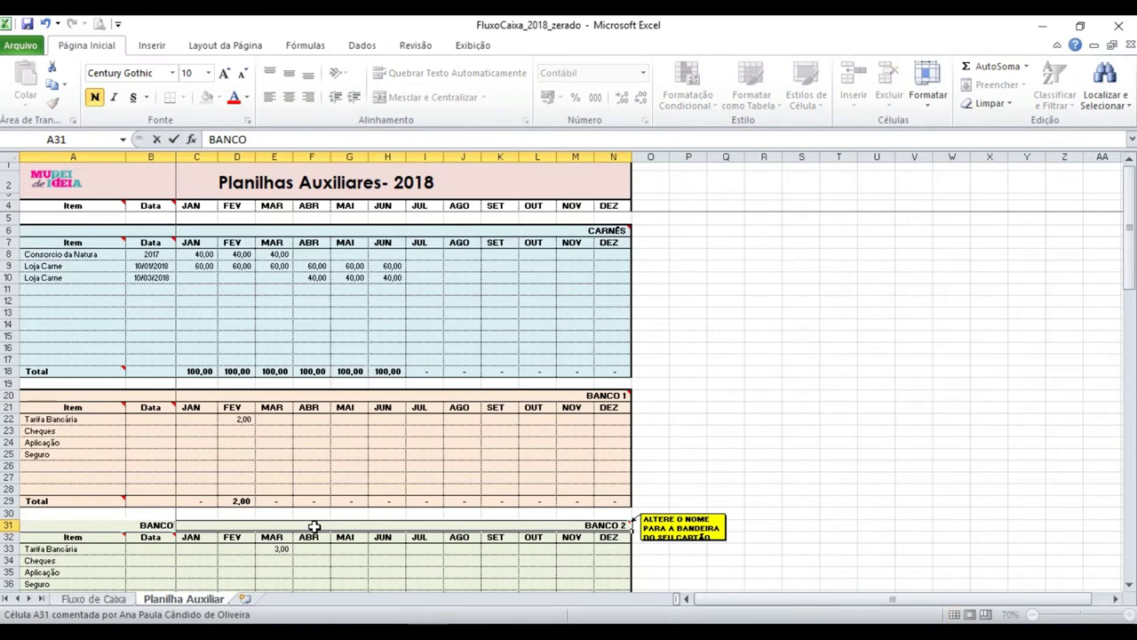
text( 2)
key(Return)
Step: Enter BANCO 1's 20,00 January fee in C22 and 100,00 cheques in D23:F23
scroll(166, 415, down, 1)
click(196, 383)
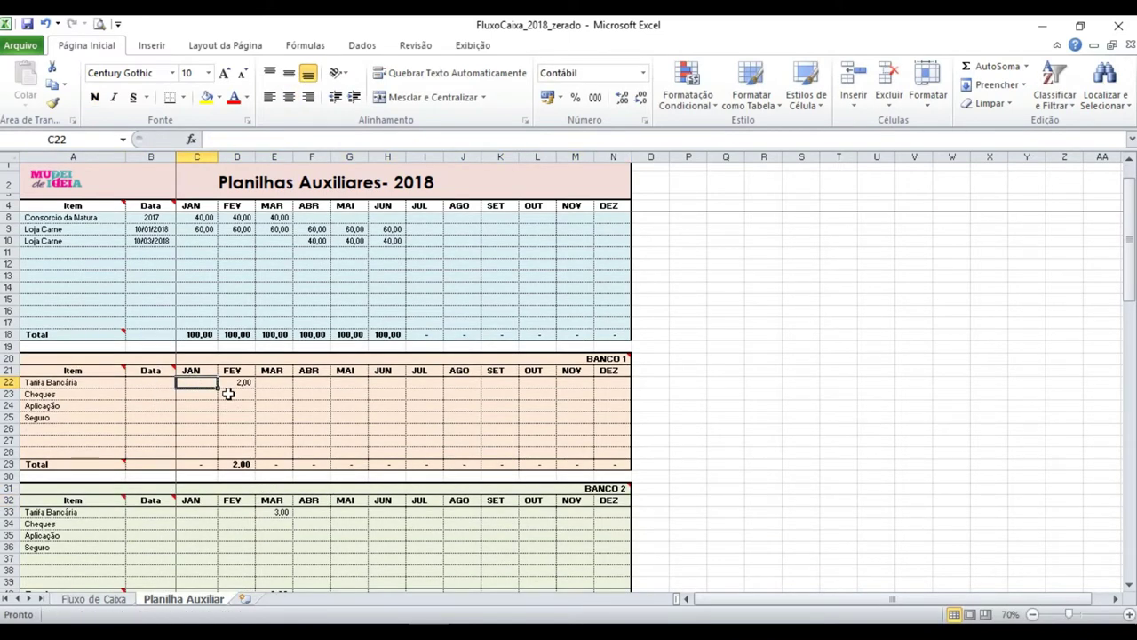
text(20)
key(Return)
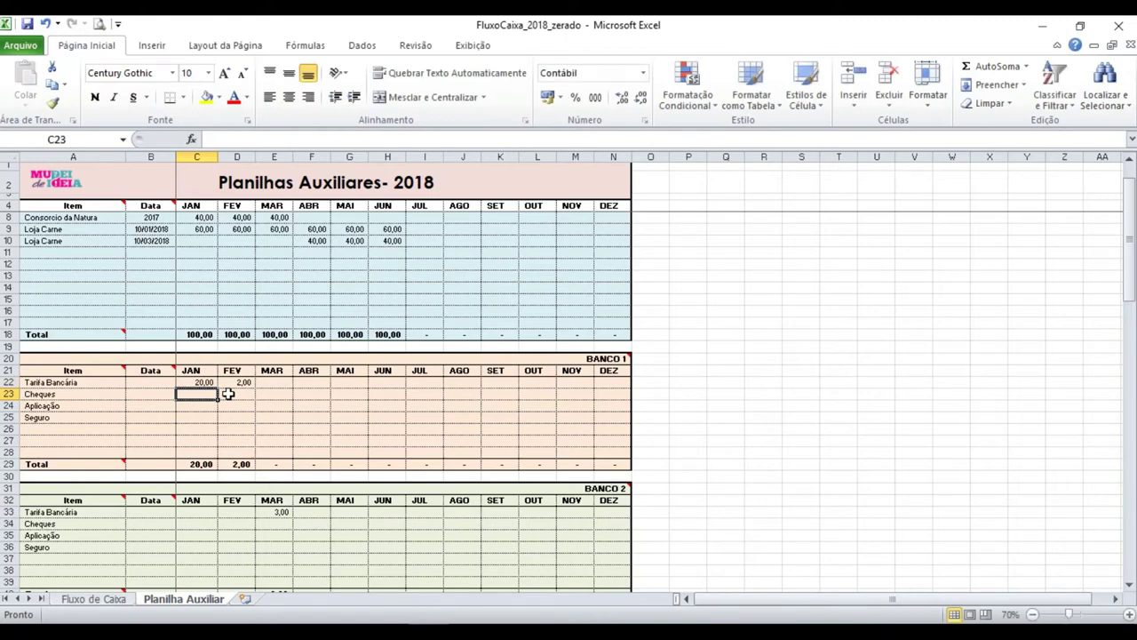
click(228, 393)
text(1)
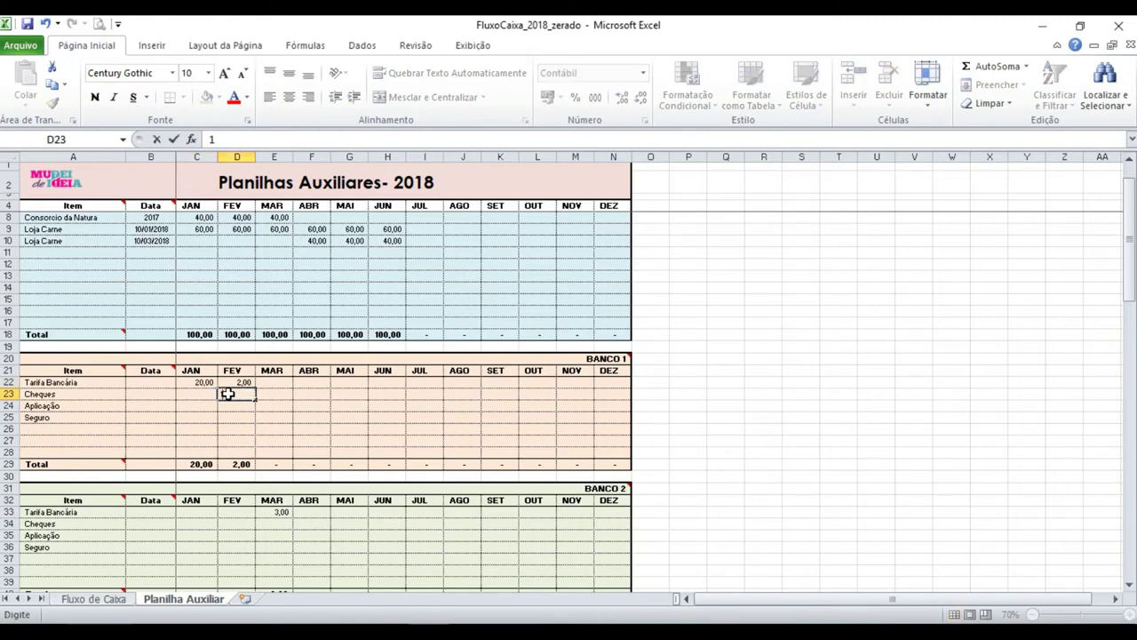
text(0)
key(Tab)
text(1)
key(Tab)
text(1)
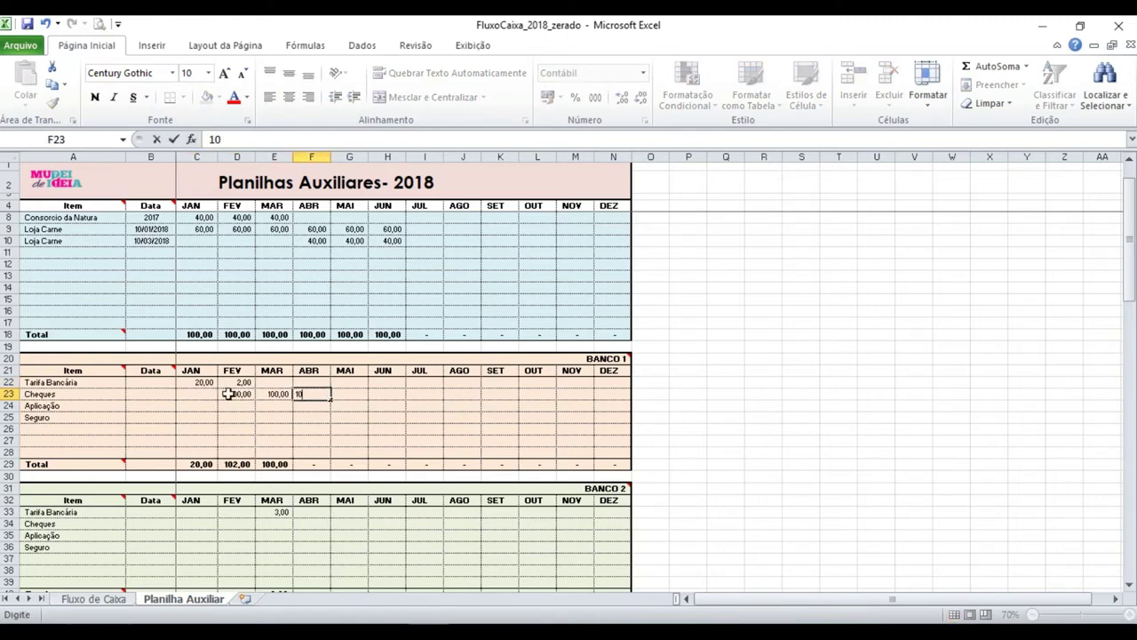
text(00)
key(Tab)
Step: Enter BANCO 1's January Aplicação 100,00 and Seguro 30,00, making its JAN Total 150,00
key(Return)
key(Left)
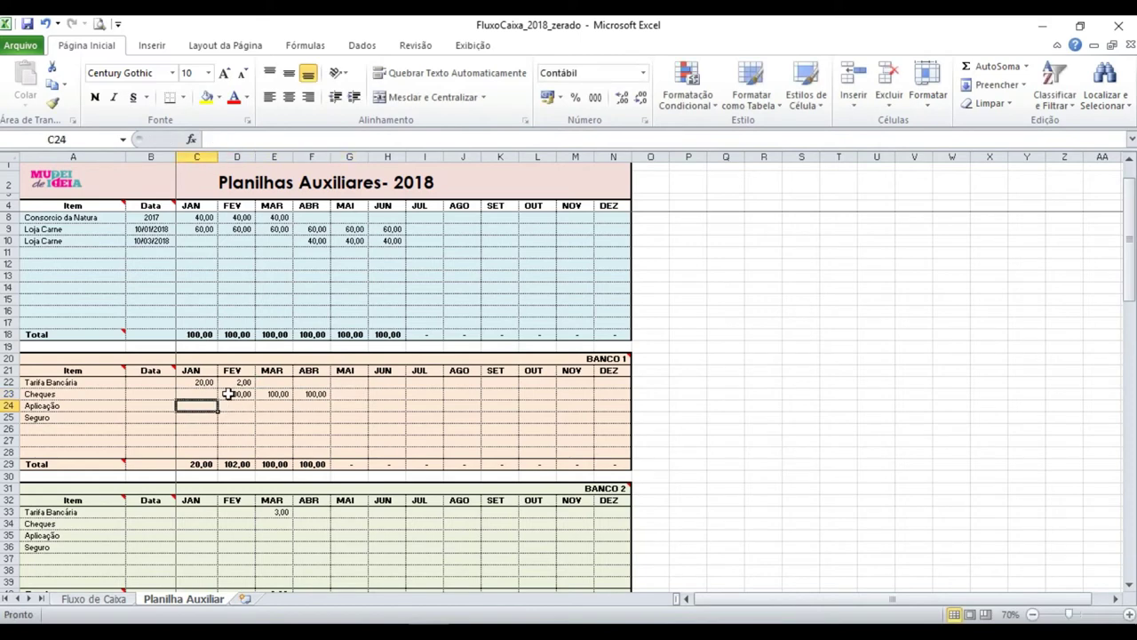
text(100)
key(Return)
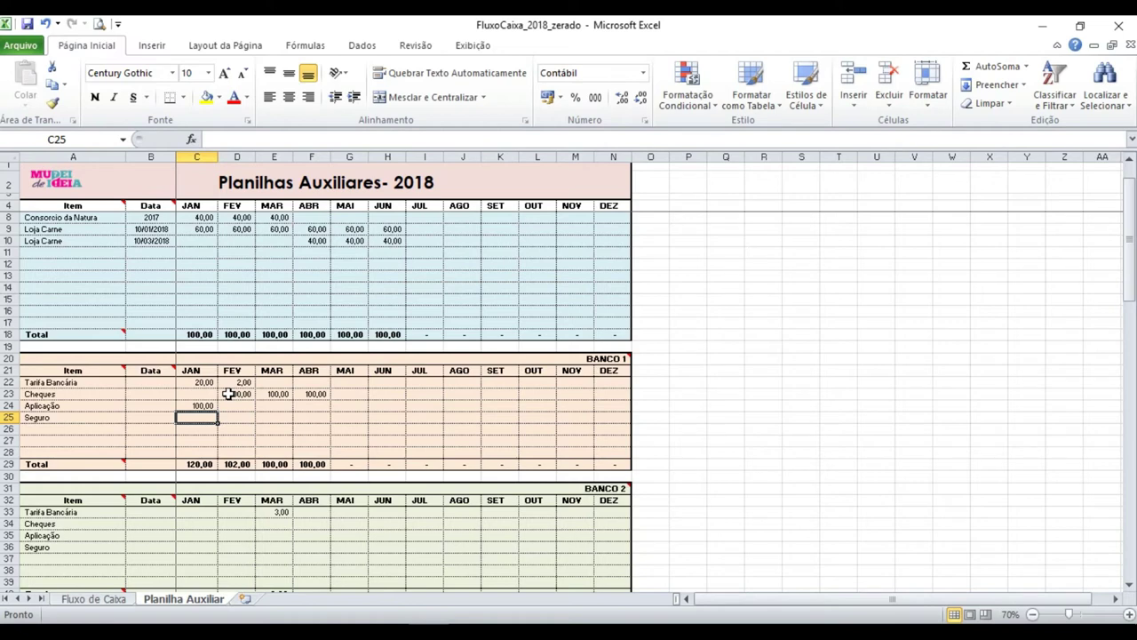
text(30)
key(Return)
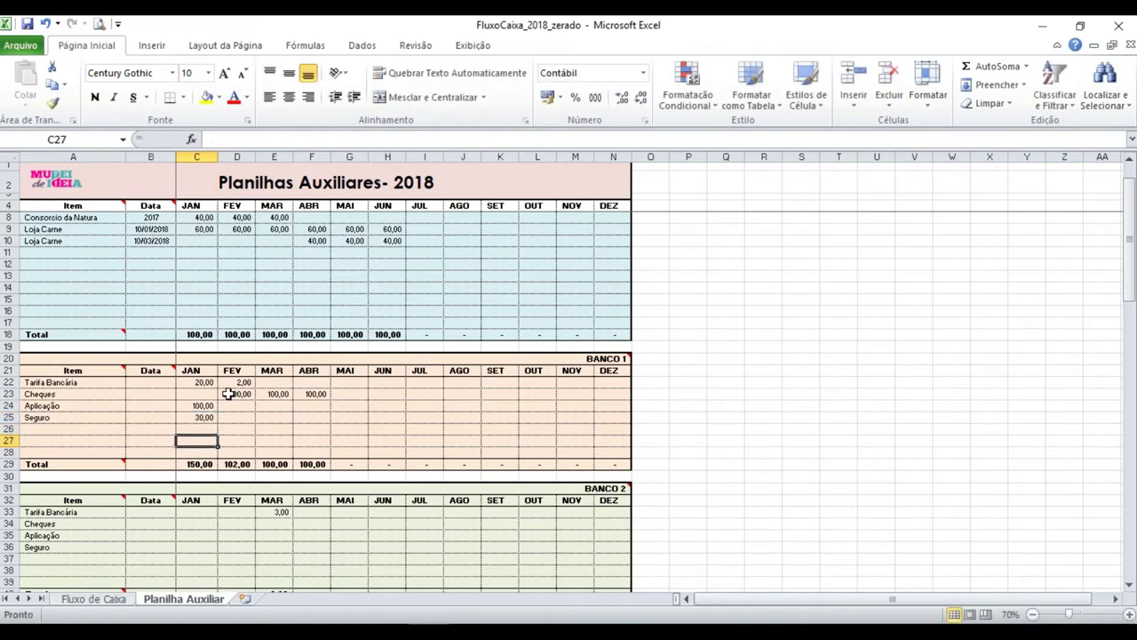
click(214, 466)
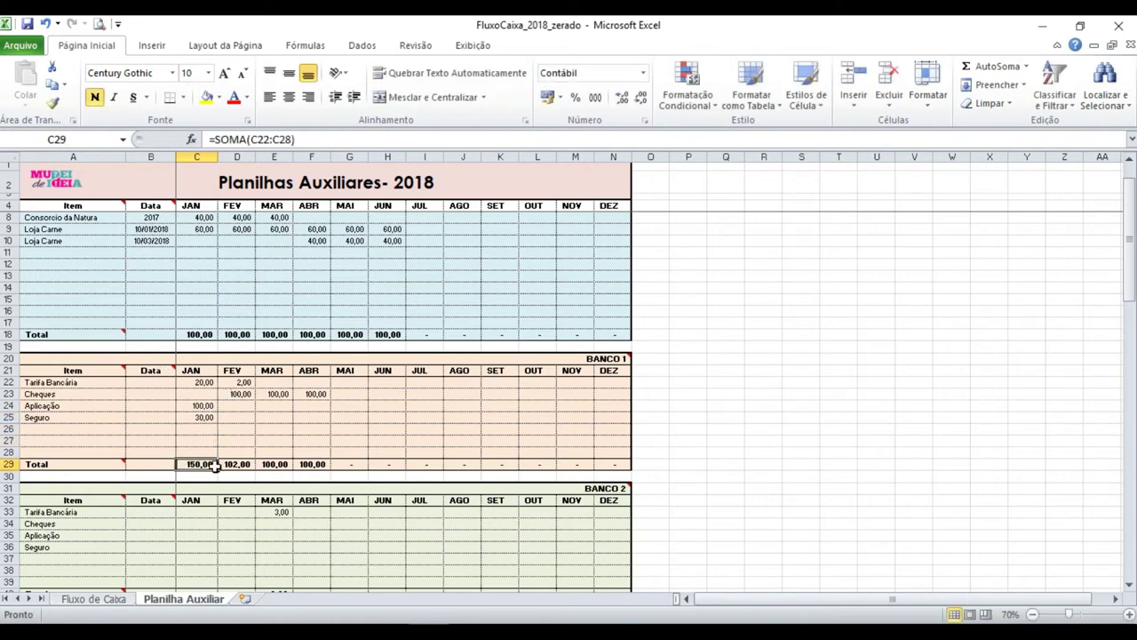
Step: Enter February's BANCO 1 amounts: 20,00 fee, 100,00 investment and 30,00 insurance
click(242, 383)
text(20)
key(Return)
key(Return)
text(100)
key(Return)
text(3)
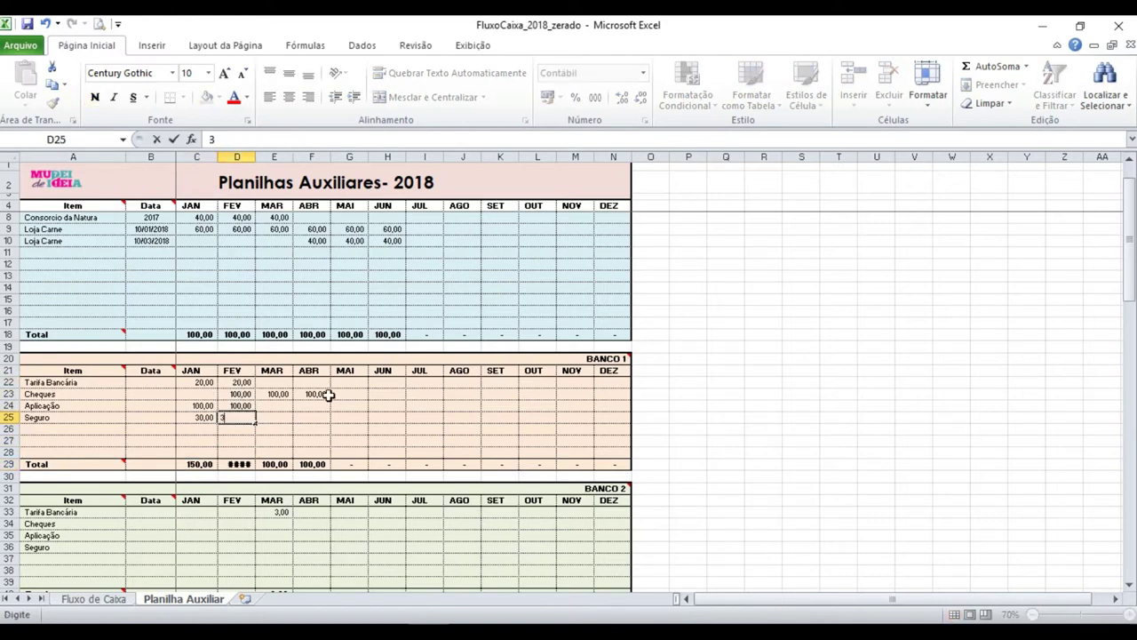
text(0)
key(Return)
Step: Fill the 20,00 fee, 100,00 investment and 30,00 insurance across through DEZ
click(241, 383)
drag(255, 387, 622, 384)
click(641, 397)
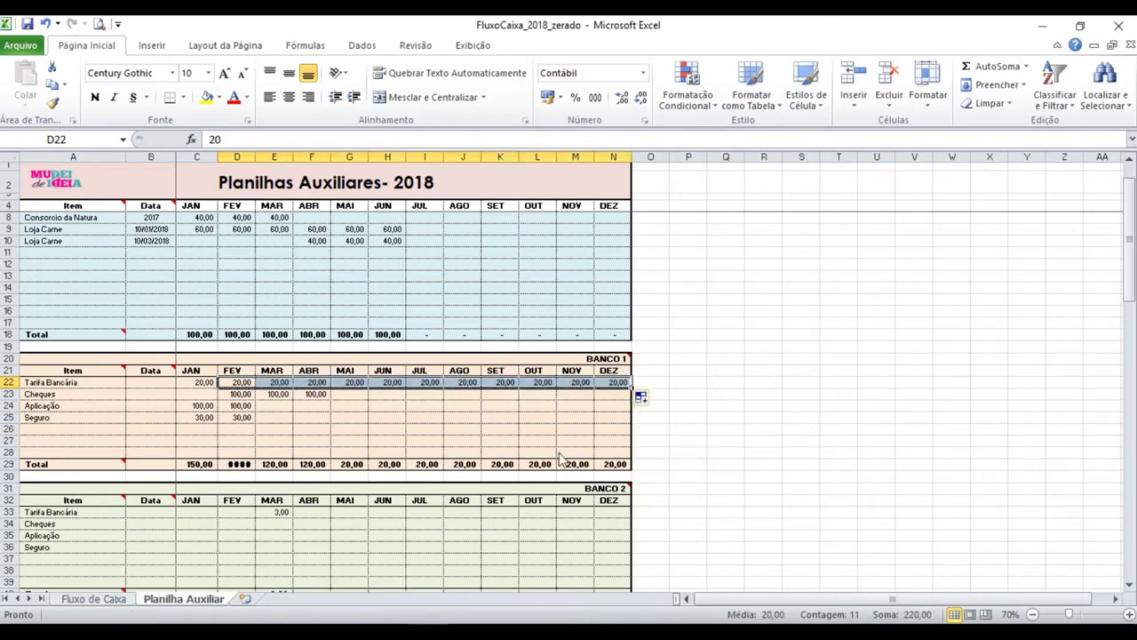
drag(238, 406, 633, 428)
click(640, 433)
click(659, 515)
click(216, 442)
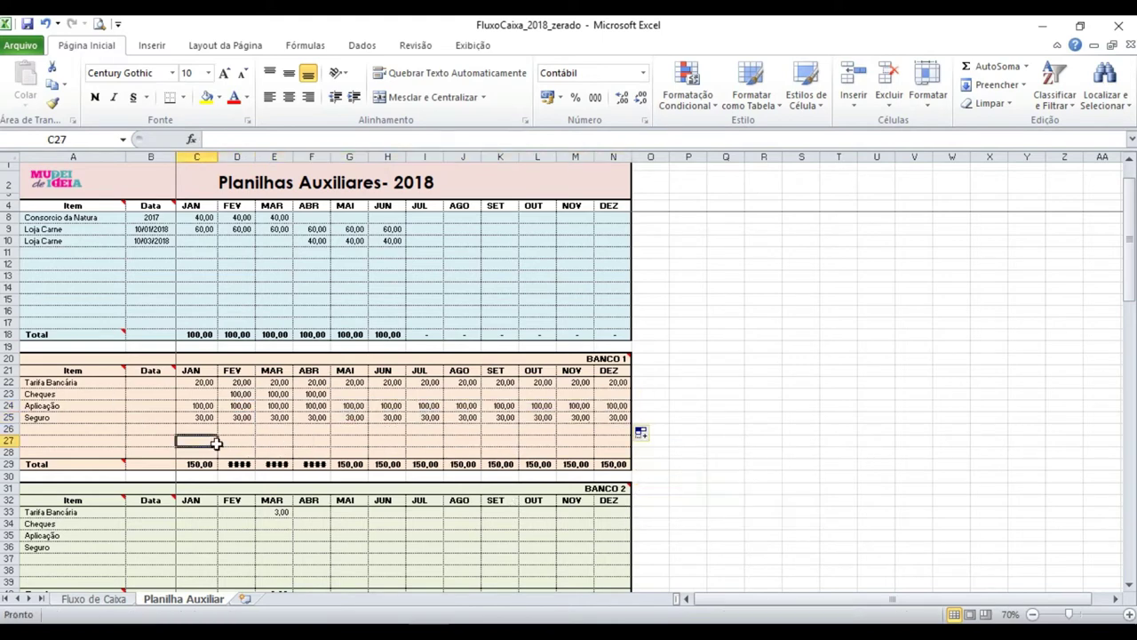
Step: Widen column D so February's 250,00 total displays, checking the D29 total formula
click(210, 466)
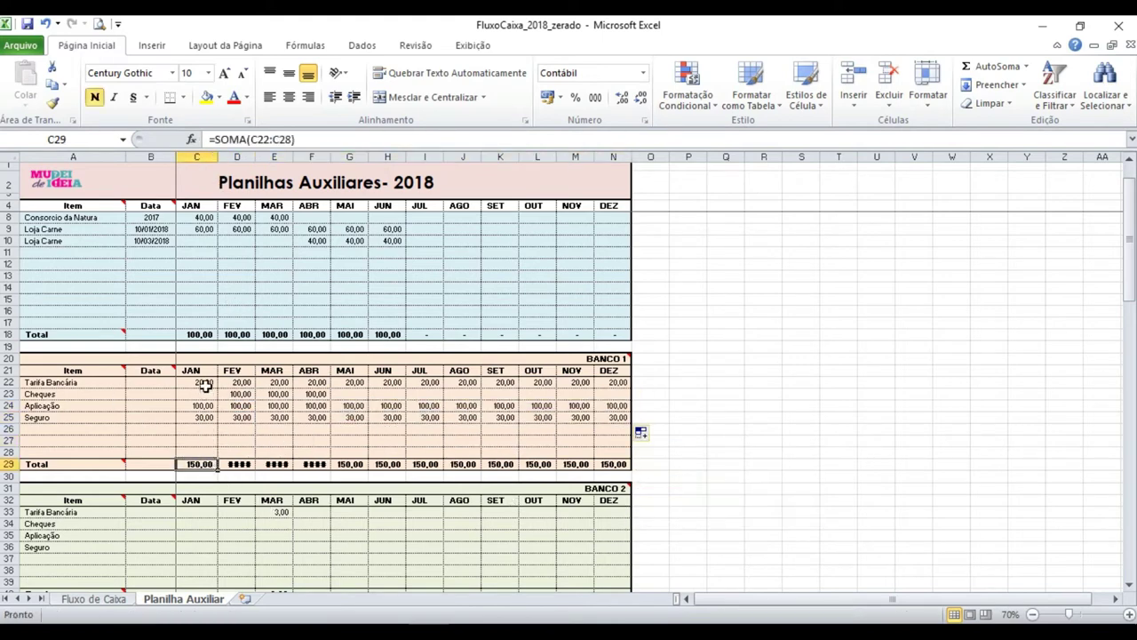
drag(205, 388, 203, 418)
click(203, 465)
drag(257, 158, 261, 159)
click(238, 468)
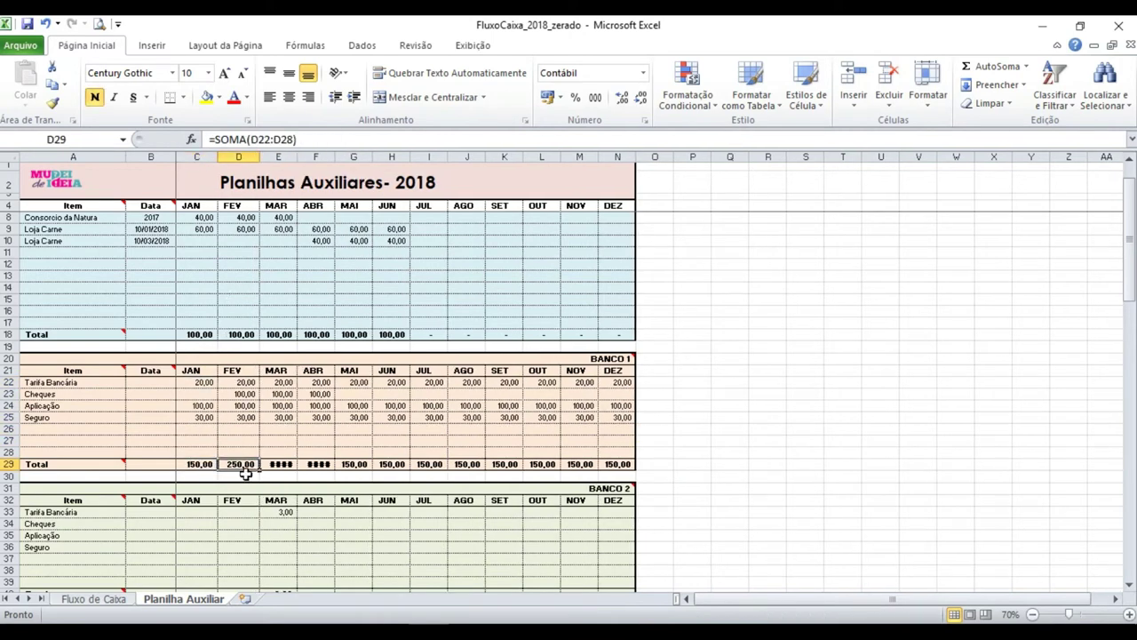
click(247, 396)
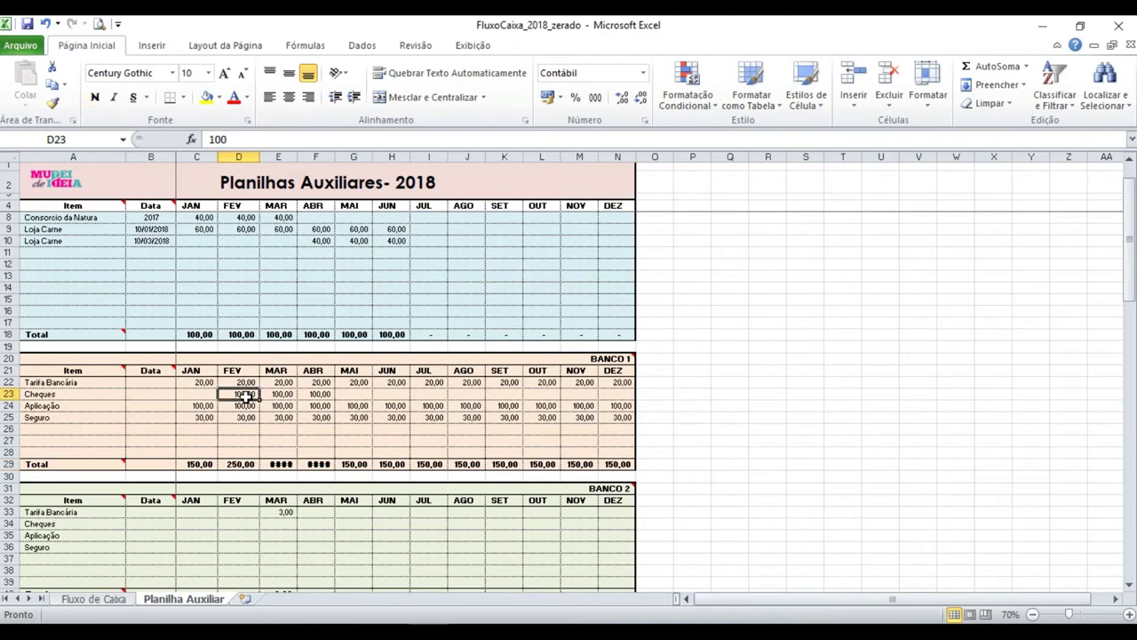
click(244, 463)
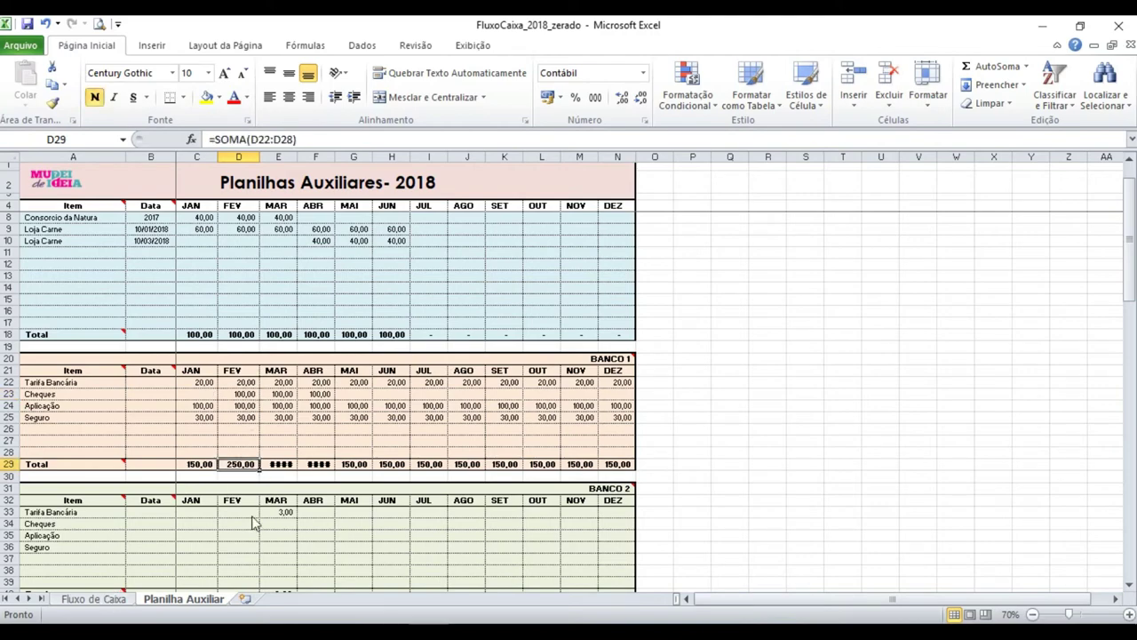
click(110, 598)
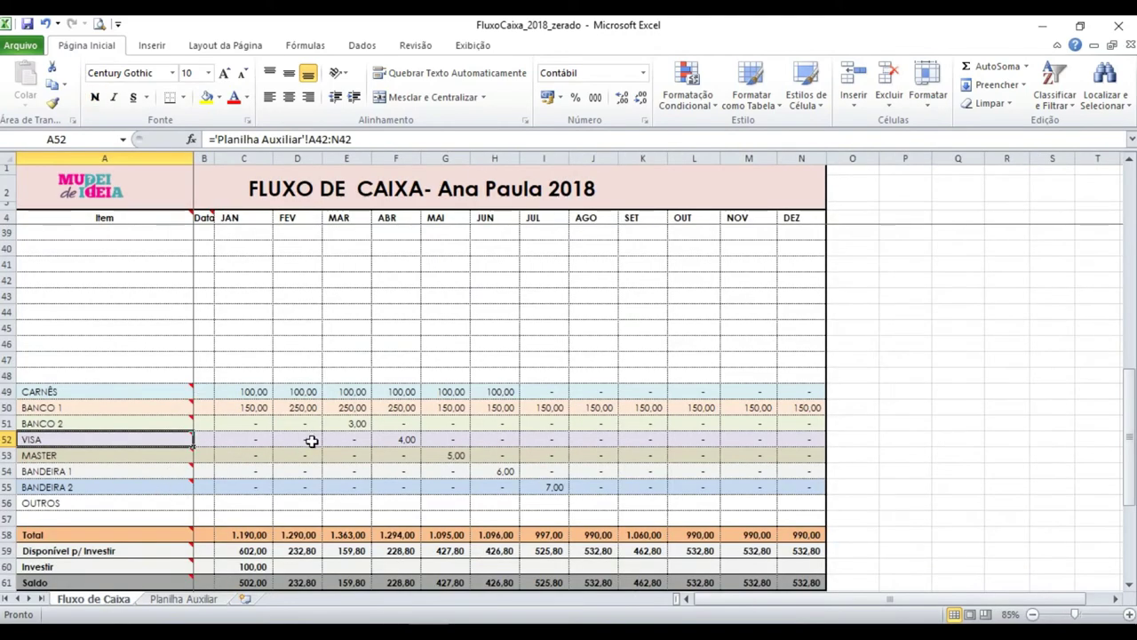
drag(253, 408, 337, 407)
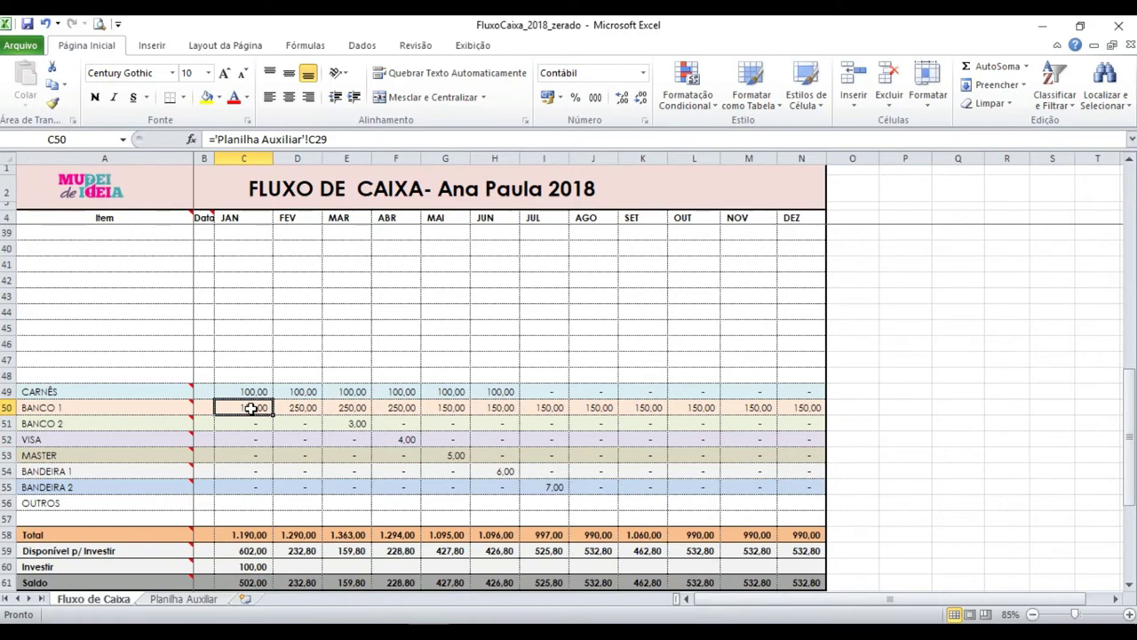
click(342, 407)
click(396, 407)
click(446, 407)
click(498, 407)
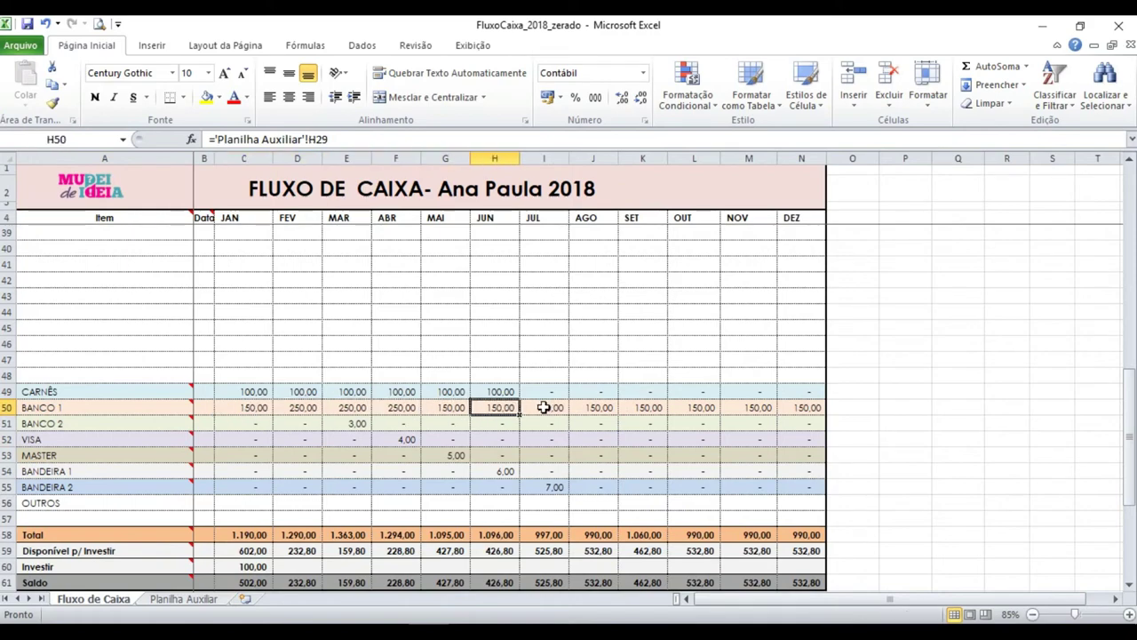
click(183, 598)
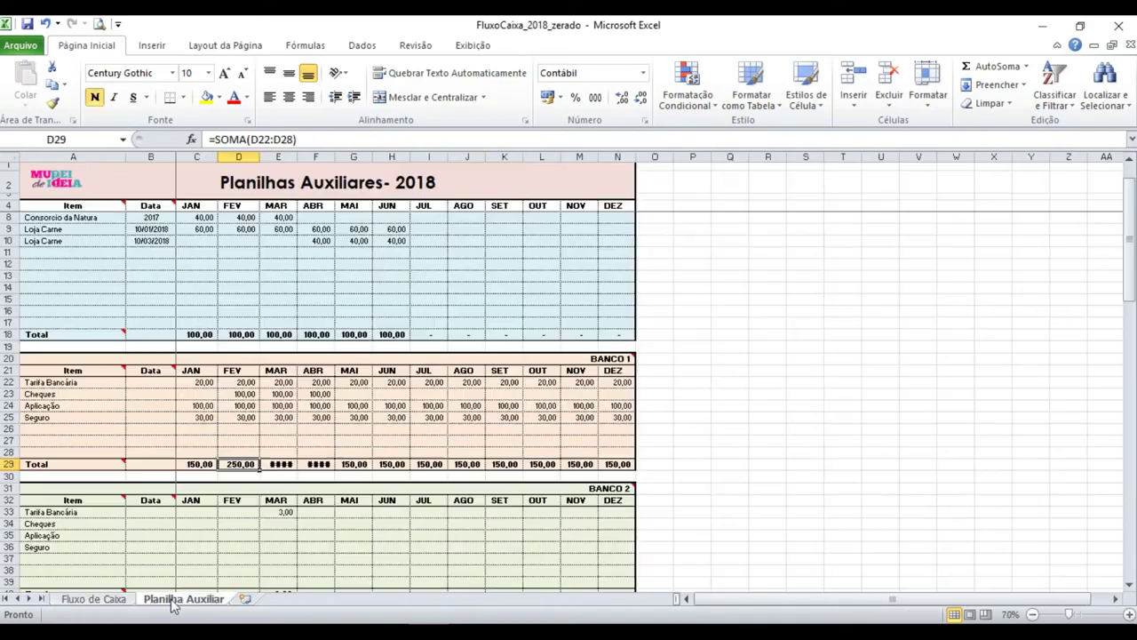
scroll(147, 411, down, 1)
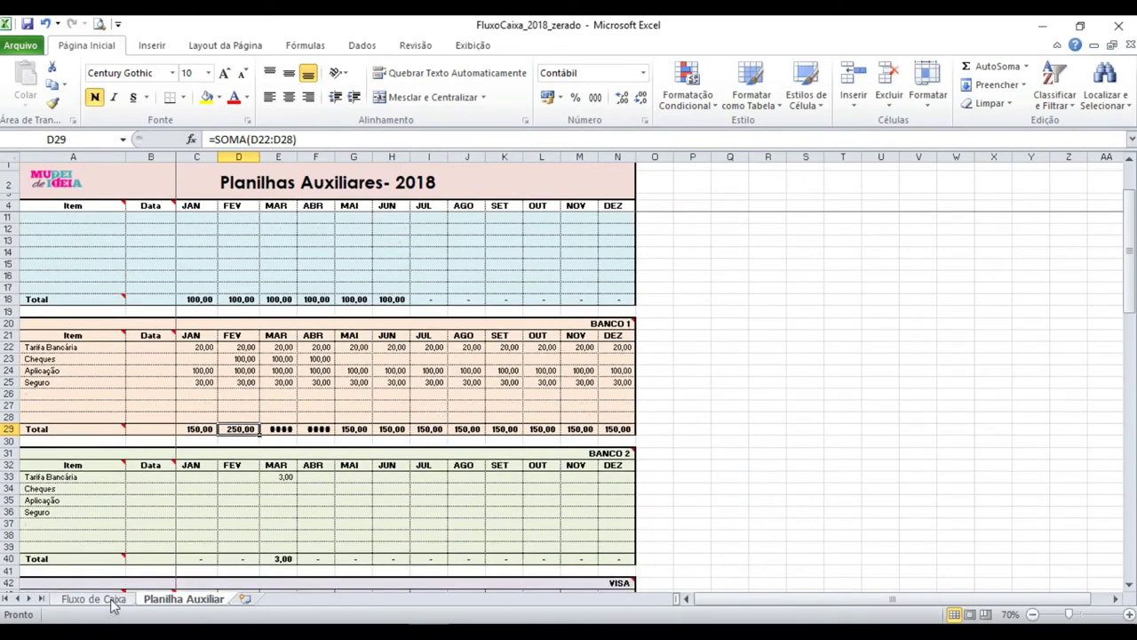
click(94, 598)
scroll(253, 356, up, 4)
scroll(267, 409, up, 3)
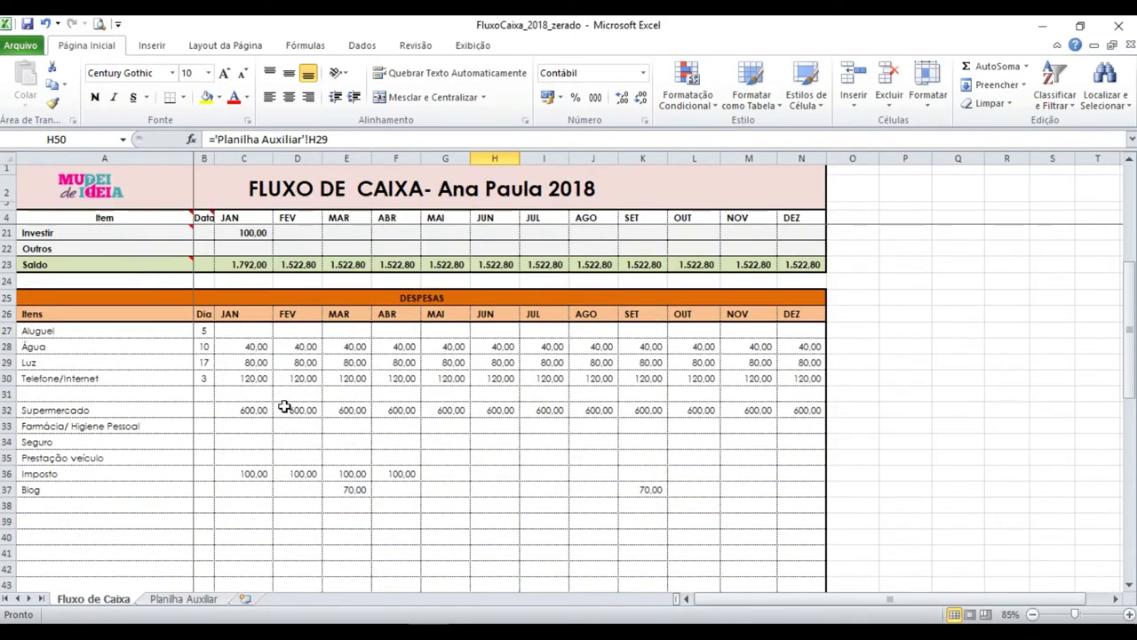
scroll(268, 434, down, 2)
scroll(302, 411, up, 2)
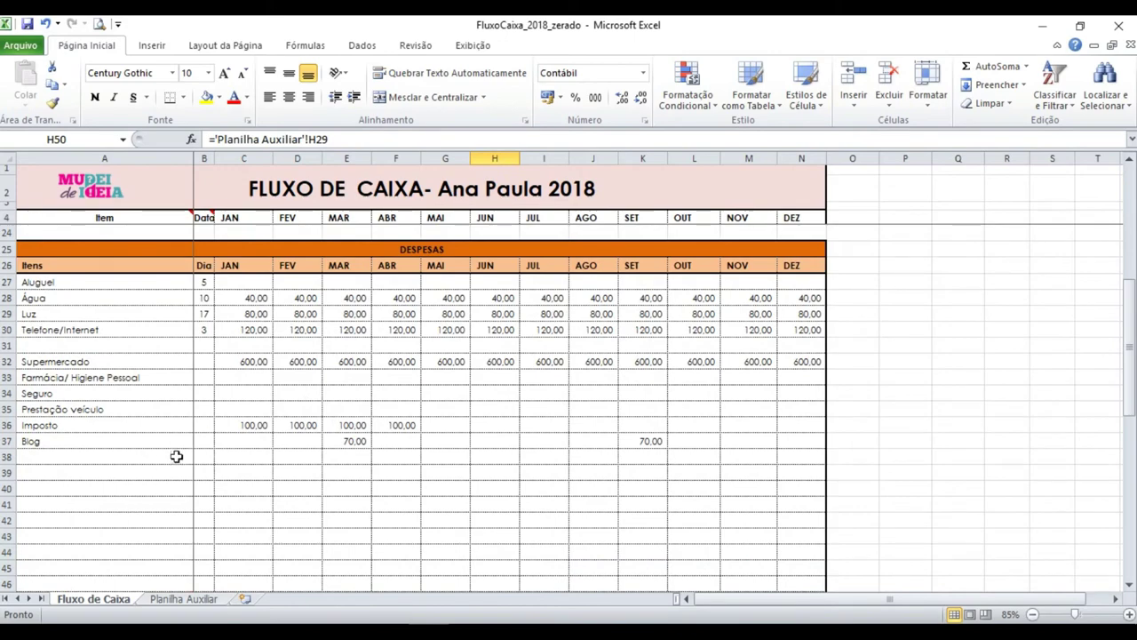
click(178, 598)
scroll(302, 417, down, 3)
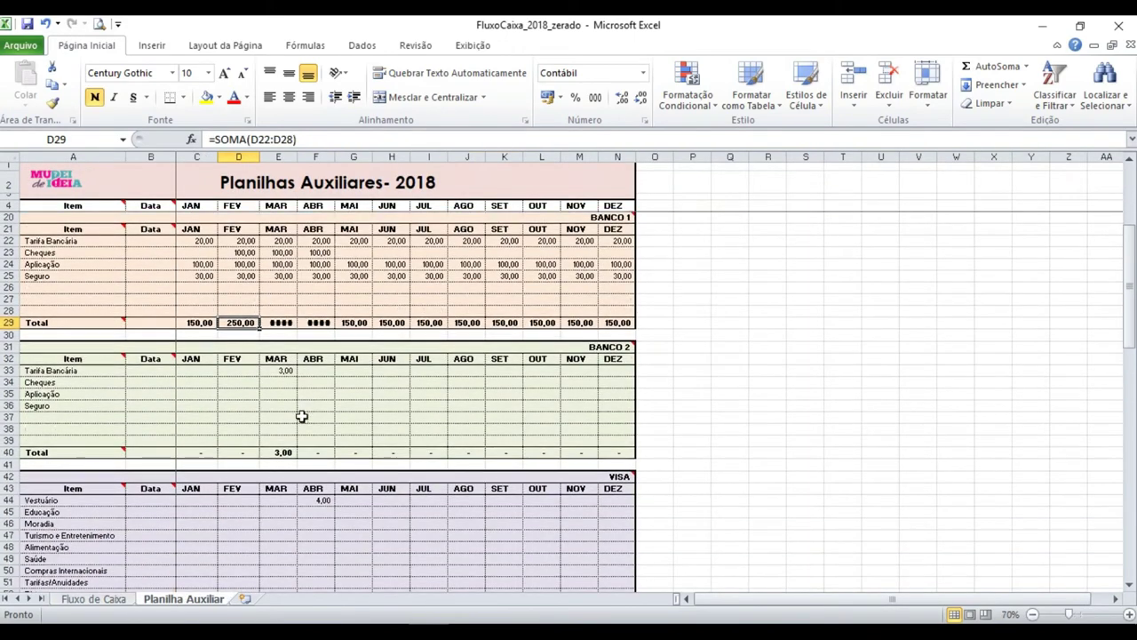
scroll(316, 417, down, 1)
click(316, 348)
click(315, 264)
click(315, 371)
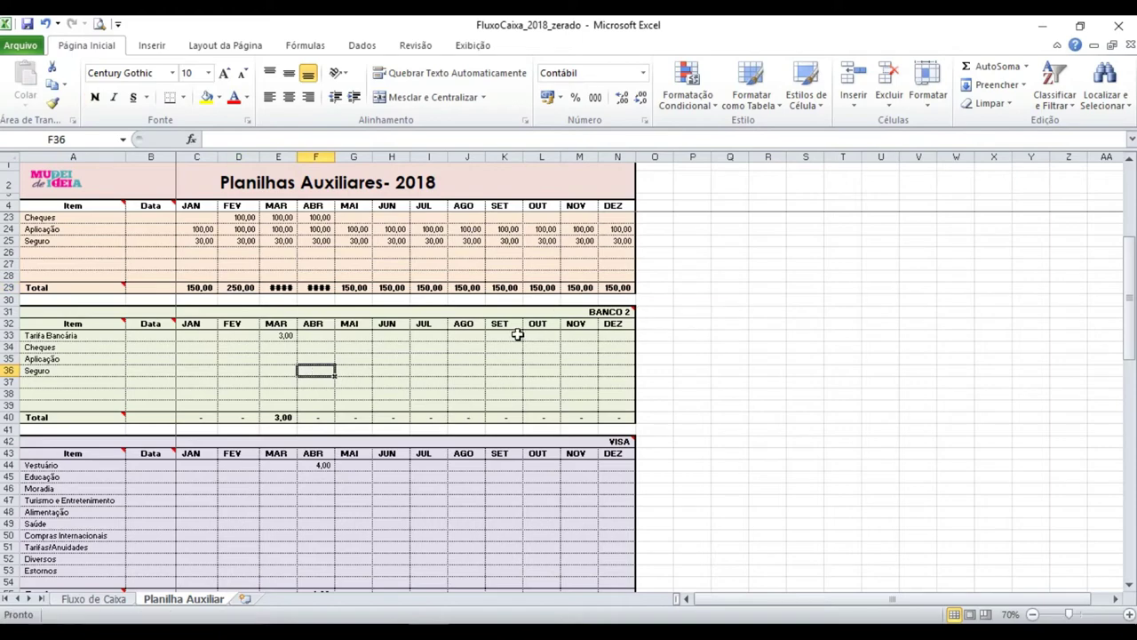
scroll(515, 335, up, 3)
click(437, 485)
scroll(437, 482, down, 6)
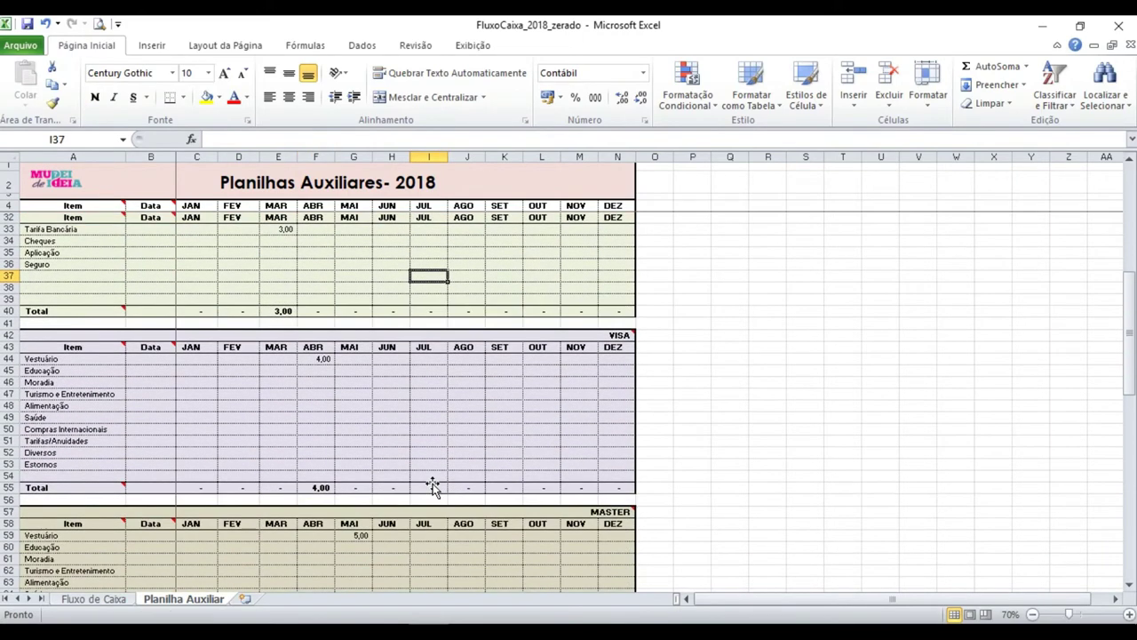
scroll(444, 471, down, 3)
click(436, 308)
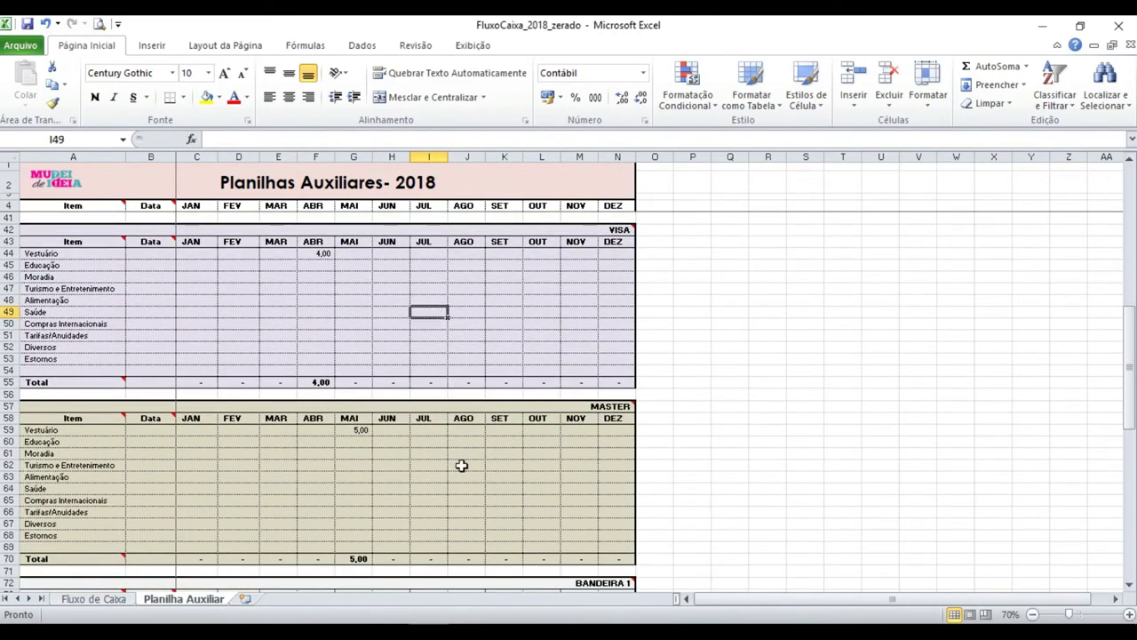
click(464, 477)
scroll(464, 477, down, 3)
scroll(461, 476, down, 2)
click(461, 476)
scroll(461, 479, down, 4)
click(471, 520)
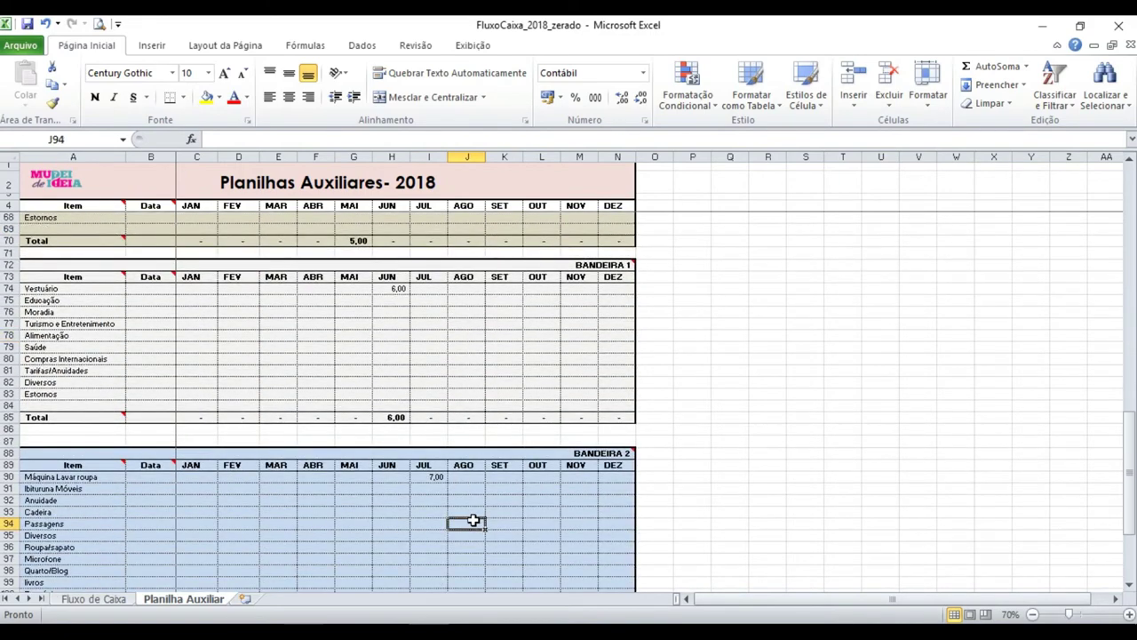
scroll(476, 521, up, 3)
scroll(476, 521, up, 3)
scroll(476, 520, up, 7)
scroll(475, 517, up, 4)
click(463, 422)
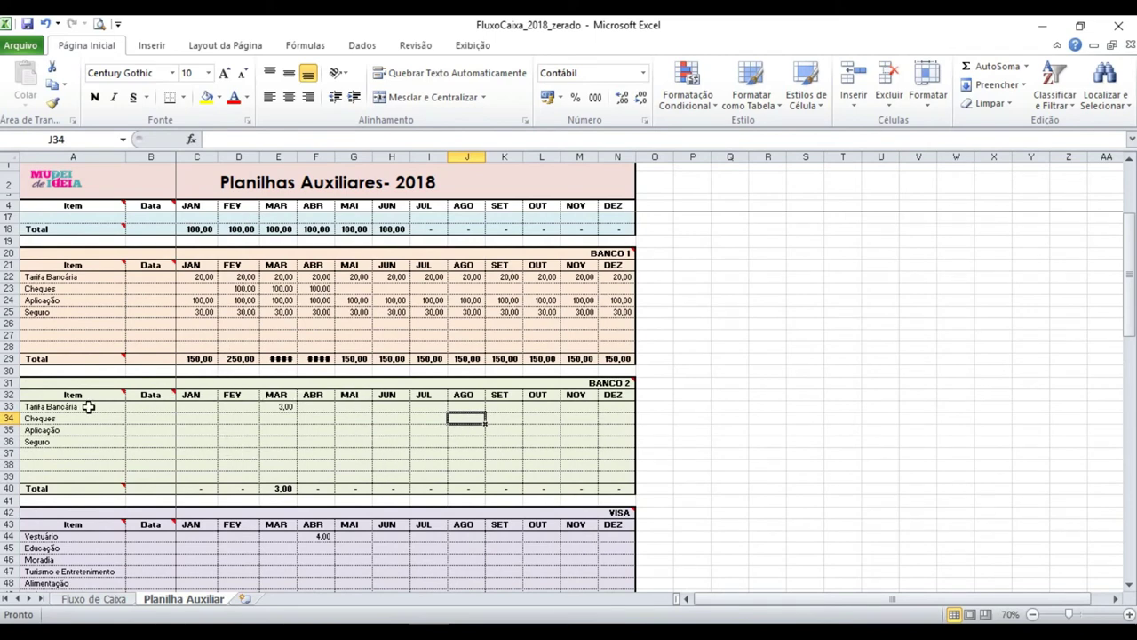
drag(89, 406, 95, 453)
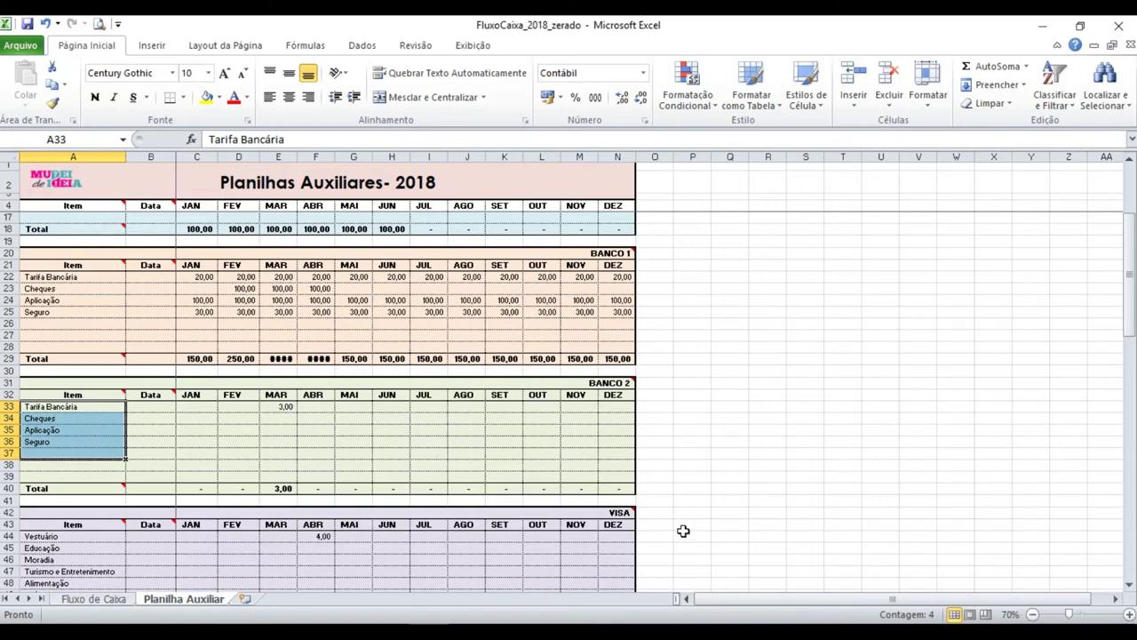
scroll(554, 441, down, 2)
scroll(525, 422, down, 2)
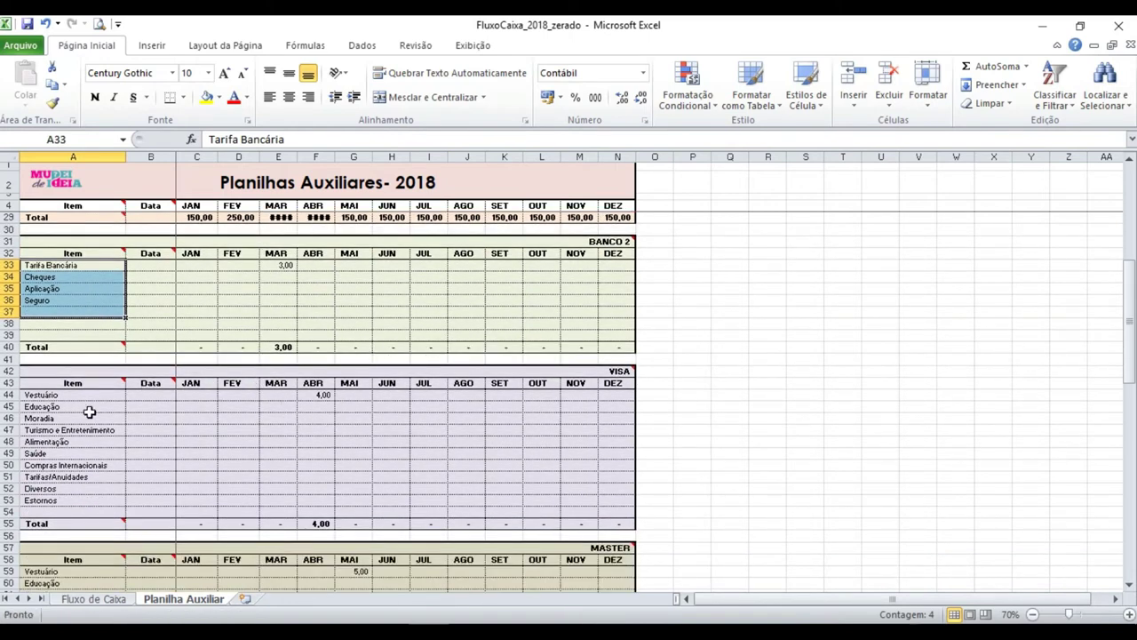
scroll(273, 412, down, 2)
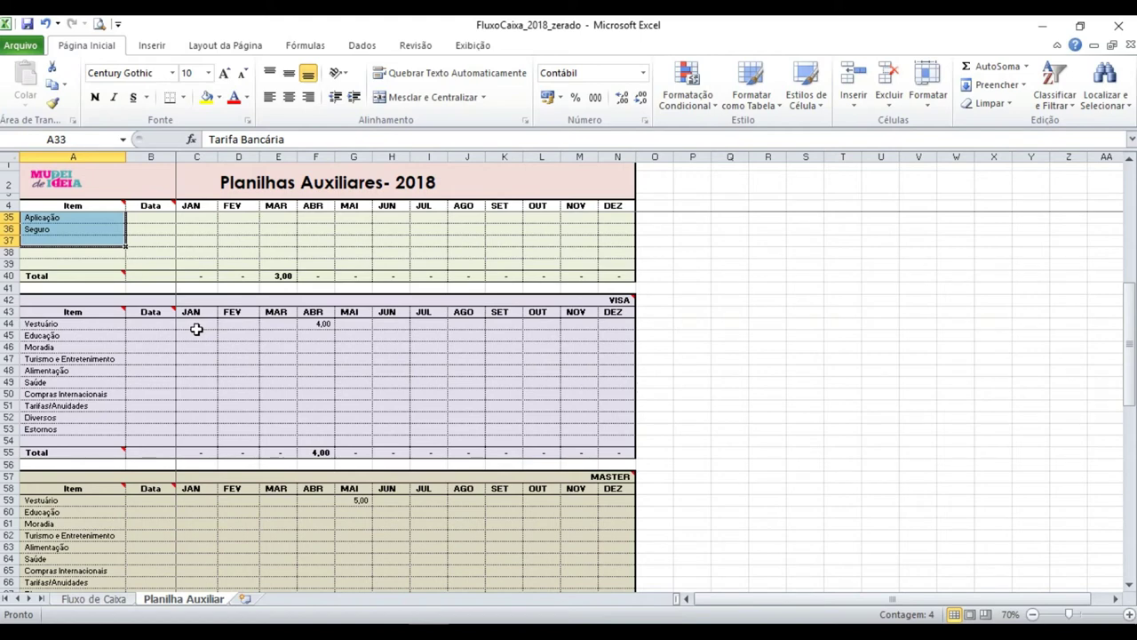
click(197, 326)
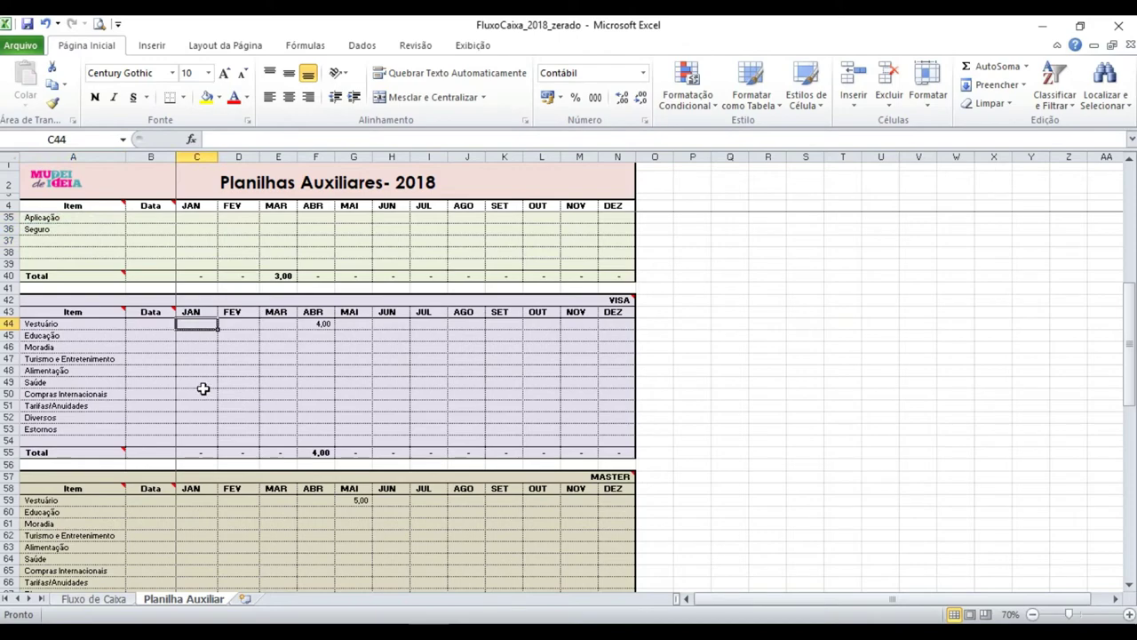
Step: Review the VISA section's item names and dates on Planilha Auxiliar
click(115, 329)
scroll(124, 436, down, 7)
scroll(107, 429, down, 4)
scroll(106, 430, up, 12)
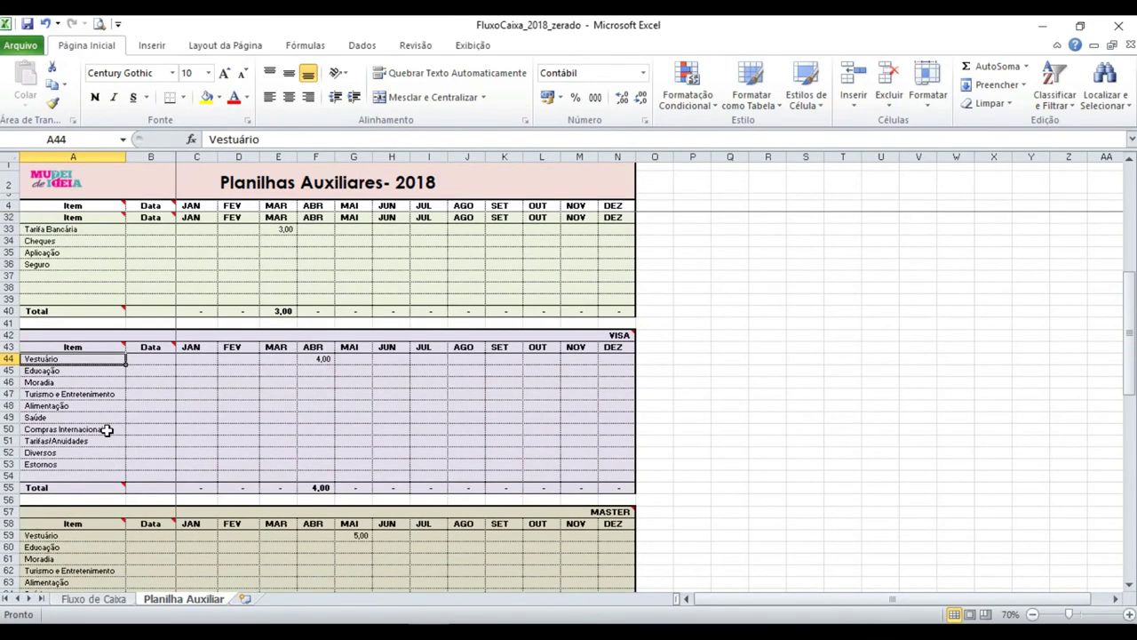
ctrl+scroll(115, 387, up, 2)
ctrl+scroll(124, 398, up, 1)
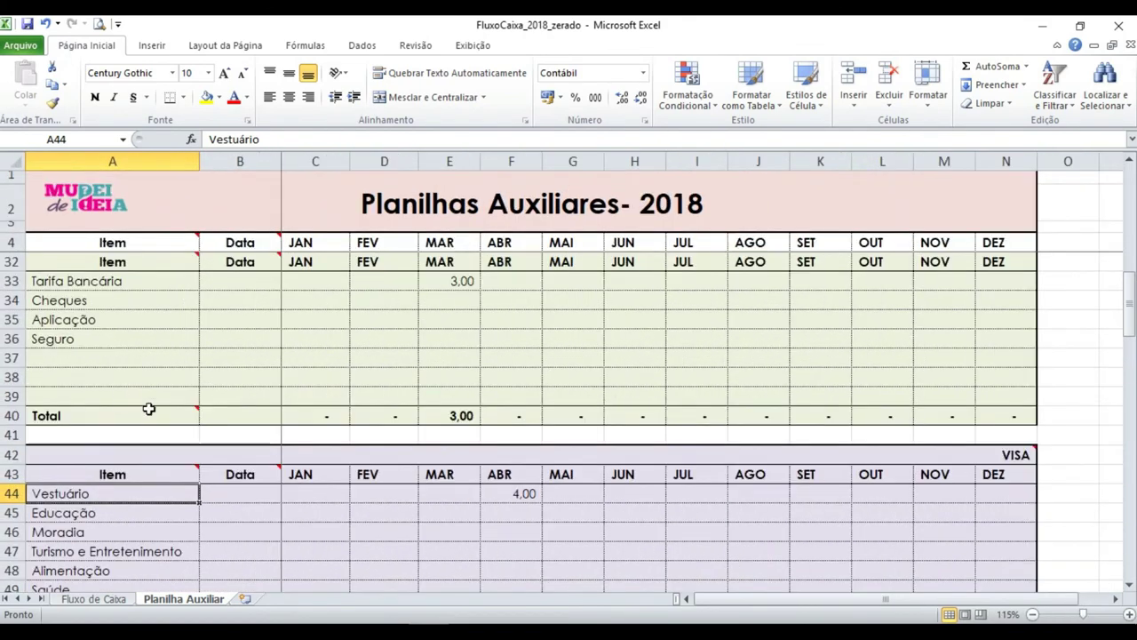
scroll(146, 409, down, 5)
scroll(151, 410, up, 1)
scroll(152, 409, up, 1)
mouse_move(149, 319)
mouse_down()
mouse_move(136, 485)
mouse_move(251, 506)
mouse_up()
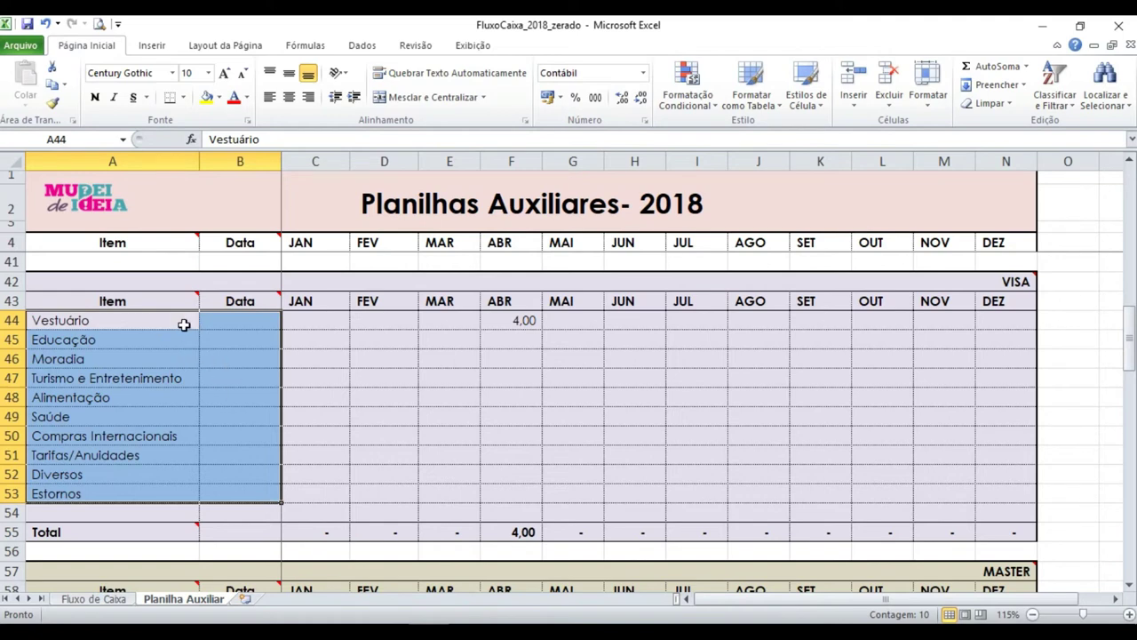
drag(181, 323, 227, 488)
click(167, 323)
key(Down)
key(Down)
key(Down)
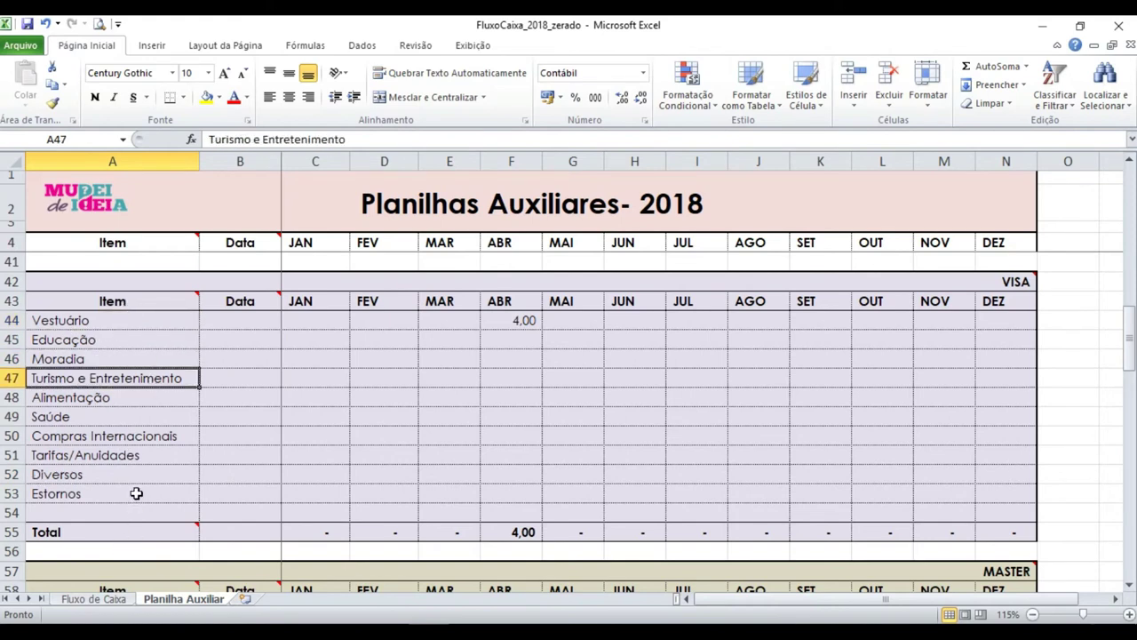
click(91, 601)
click(173, 601)
Step: Enter 40 as the VISA Vestuário amount for JAN through ABR
click(331, 318)
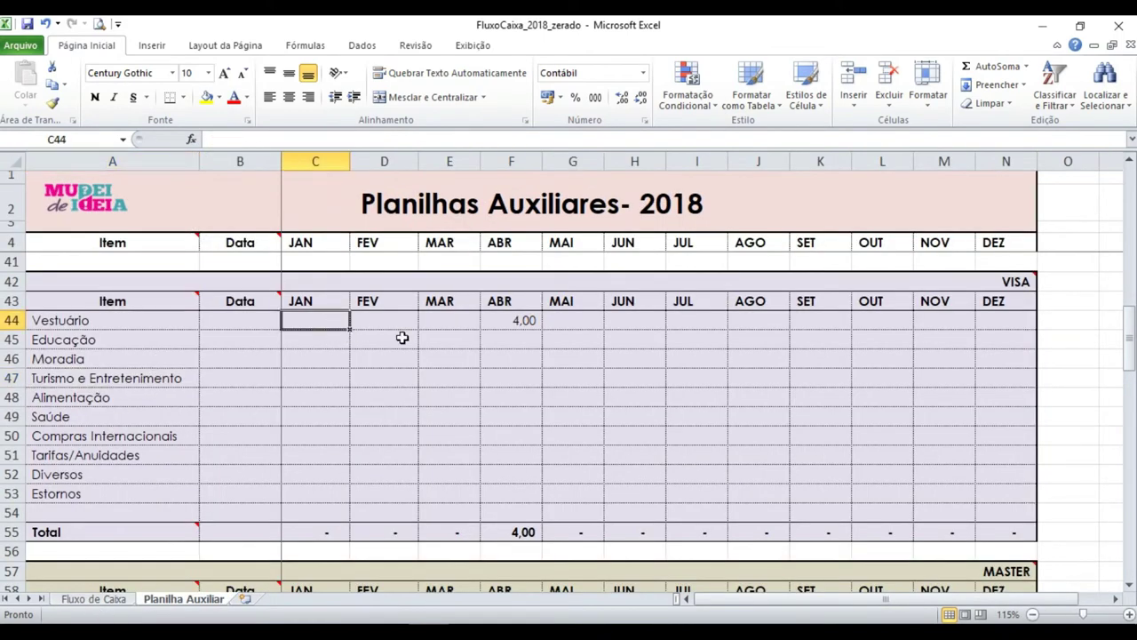
text(=40)
key(Tab)
text(40)
key(Tab)
text(4)
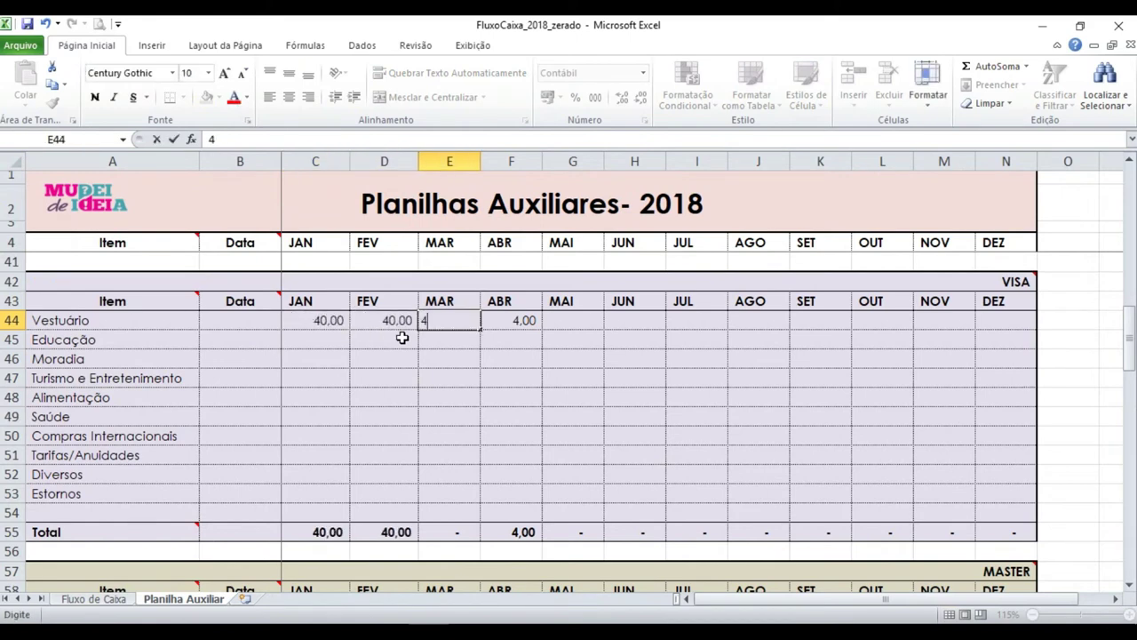
text(0)
key(Tab)
text(40)
key(Tab)
Step: Change the JAN and FEV Vestuário amounts to 75,00
key(Left)
key(Left)
key(Left)
key(Left)
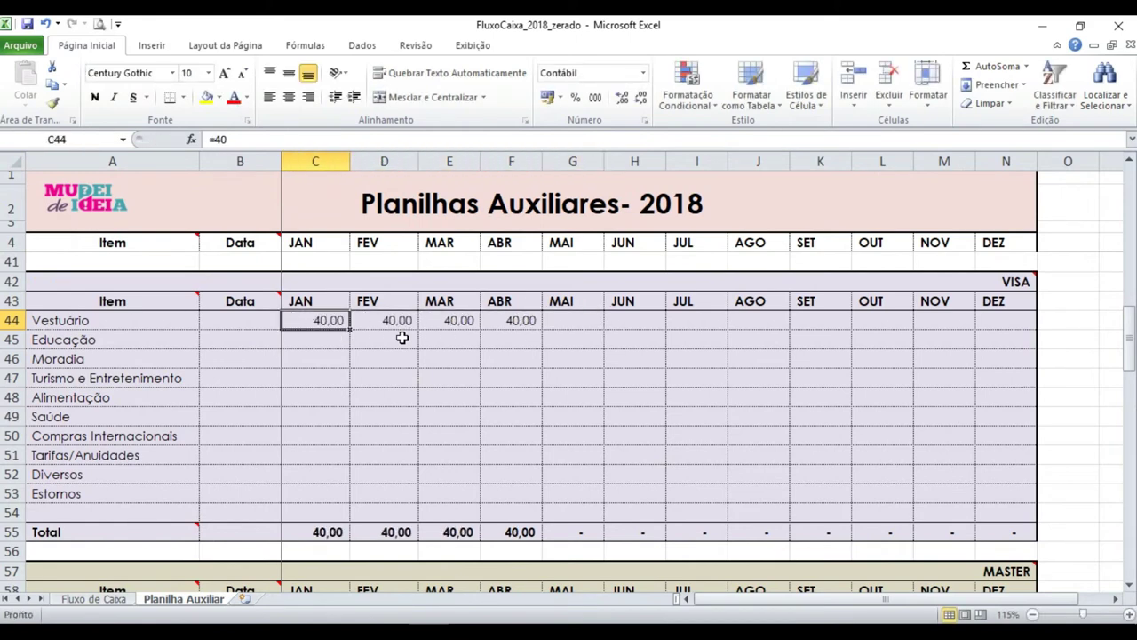
key(F2)
text(+)
key(Tab)
key(F2)
text(35)
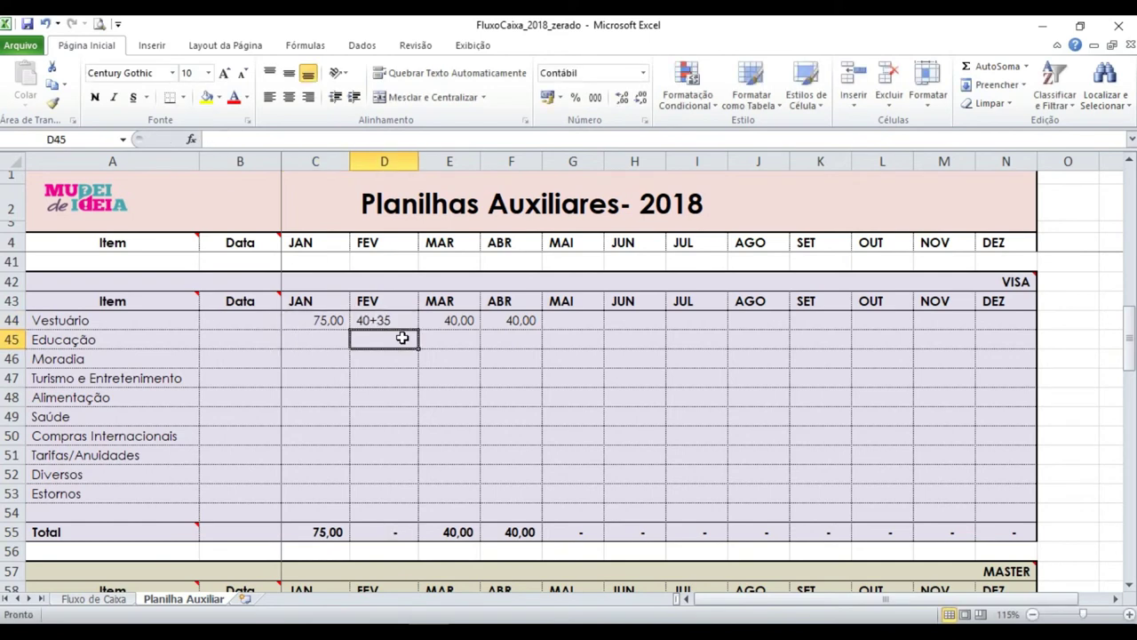
key(Escape)
key(Delete)
text(=4)
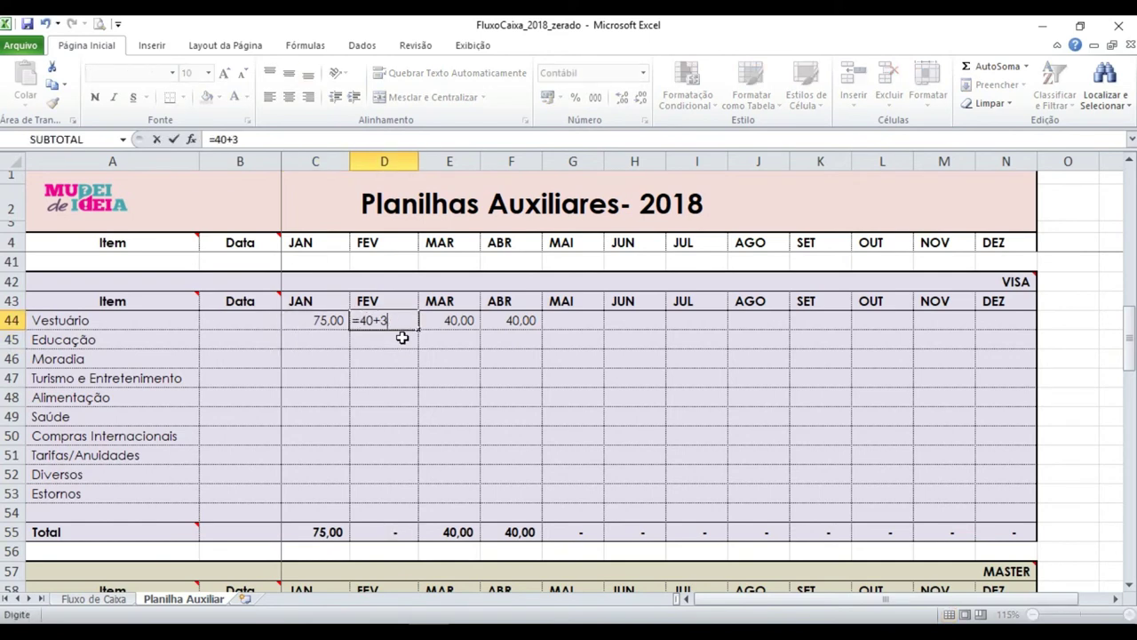
text(5)
key(Return)
Step: Enter 50,00 for January Alimentação and 25,00 Saúde for JAN through MAR
key(Down)
key(Down)
key(Down)
key(Left)
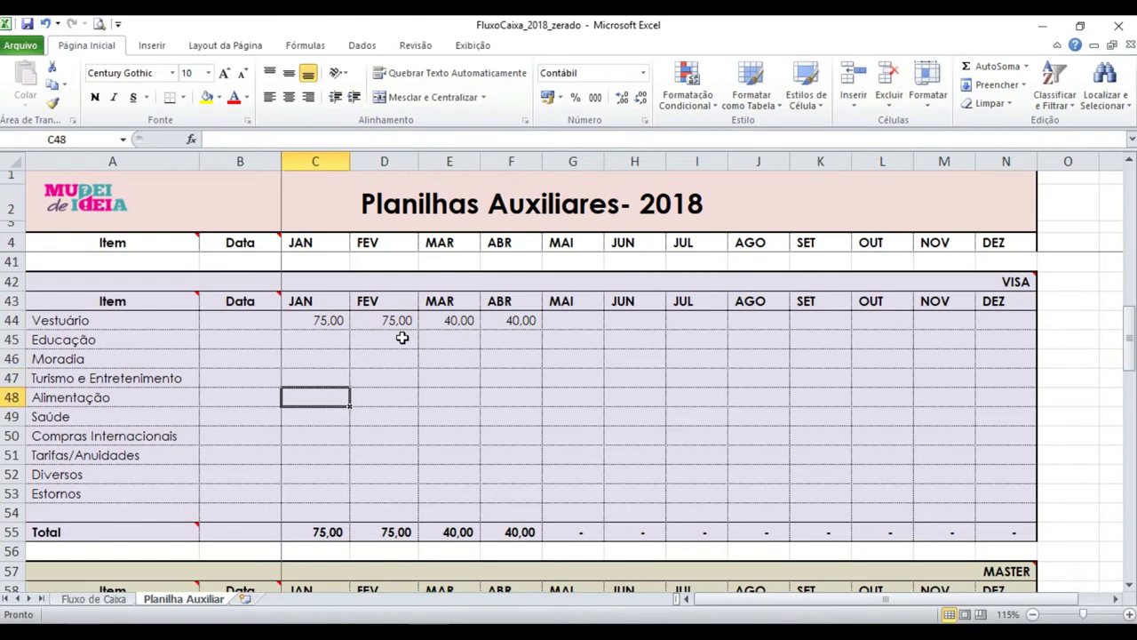
text(50)
key(Return)
key(Up)
key(Down)
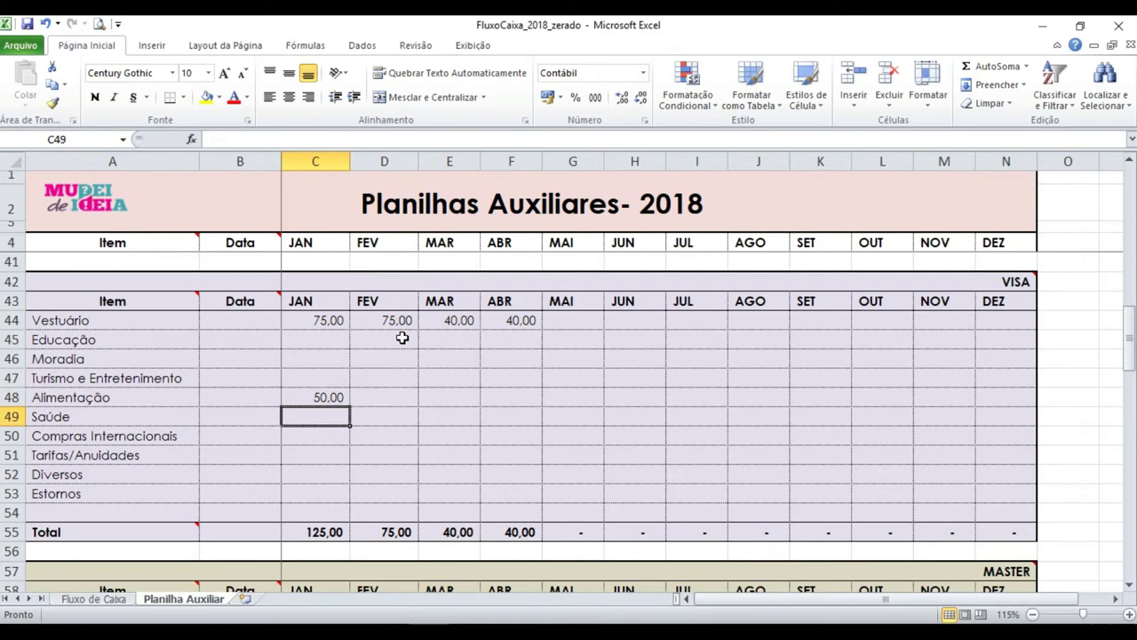
text(=25)
key(Tab)
text(25)
key(Tab)
text(25)
key(Return)
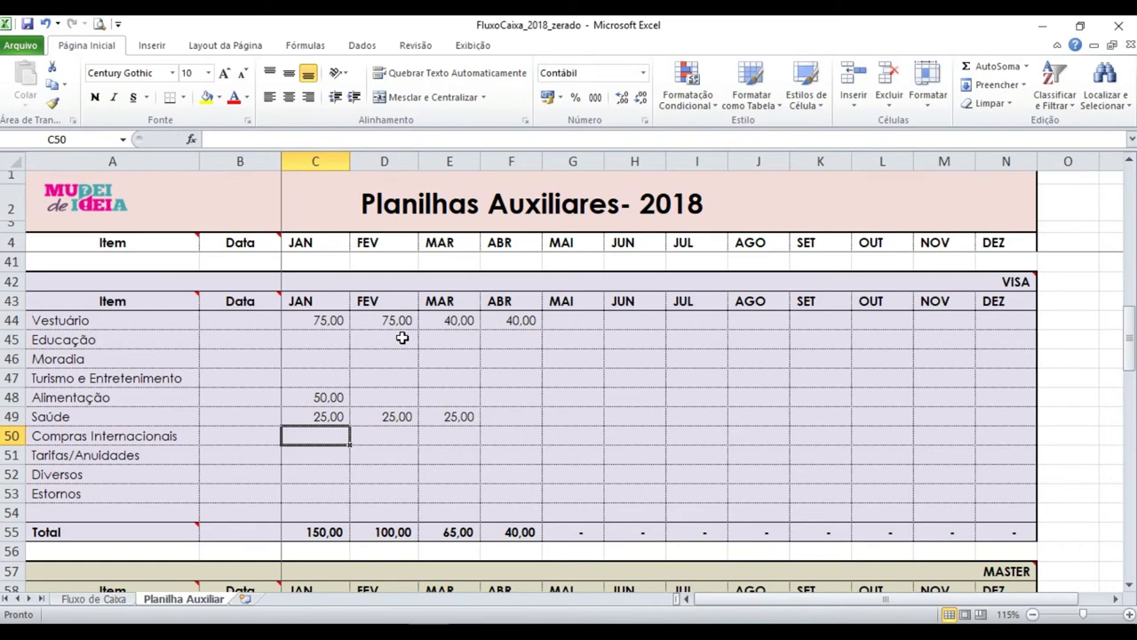
click(339, 534)
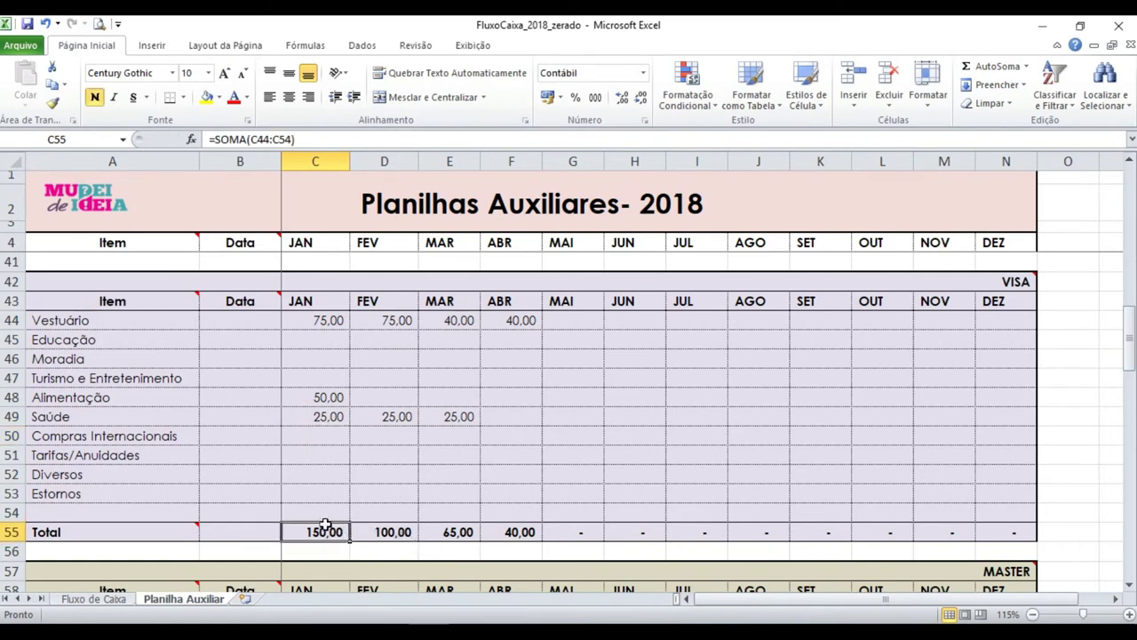
Step: Add a -35,00 Estornos entry for January in VISA
click(64, 497)
click(288, 495)
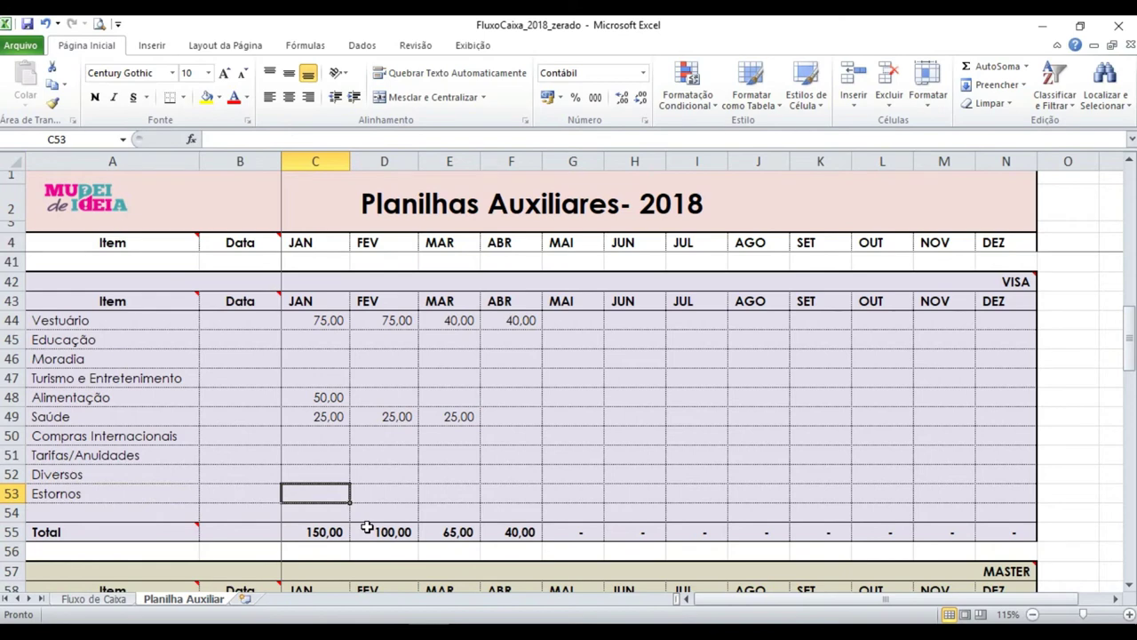
text(- )
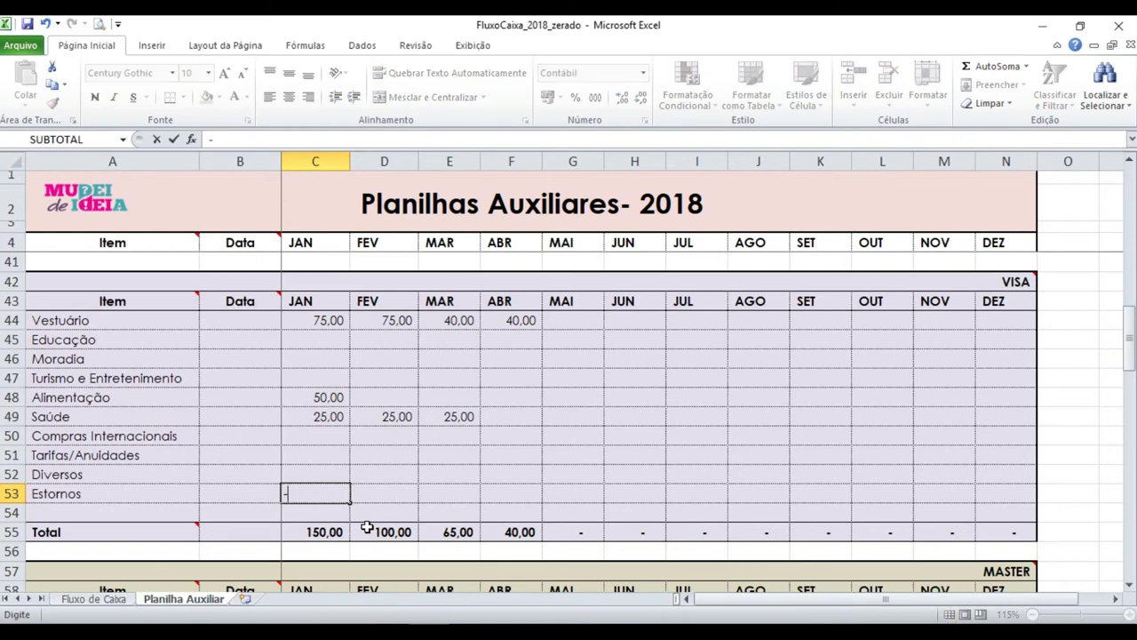
text(35)
key(Return)
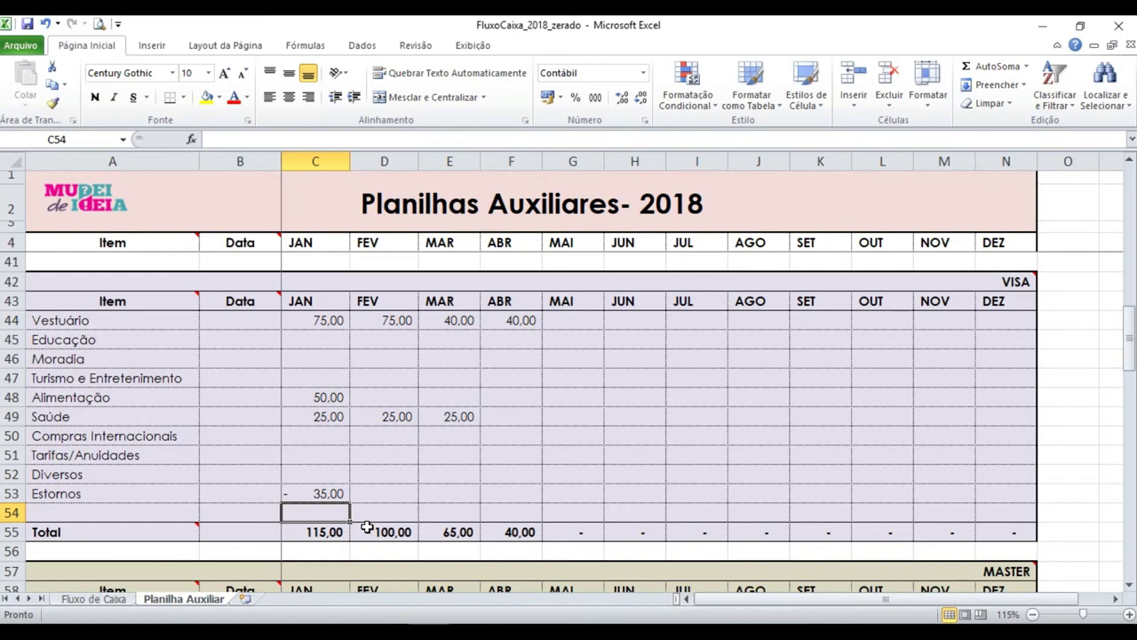
Step: Enter Tarifas/Anuidades of 7,90 for JAN through ABR and 7,00 for MAI
key(Up)
key(Up)
key(Up)
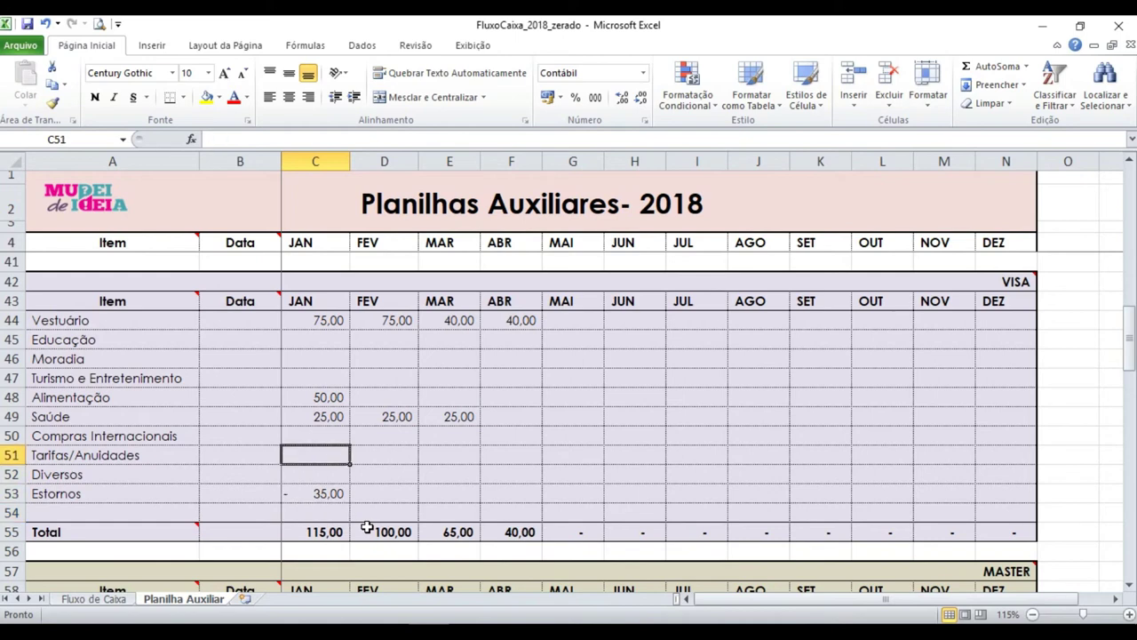
text(7,9)
key(Tab)
text(7,9)
key(Tab)
text(7,9)
key(Tab)
text(7,91)
key(Tab)
text(7)
key(Left)
text(7,9)
key(Return)
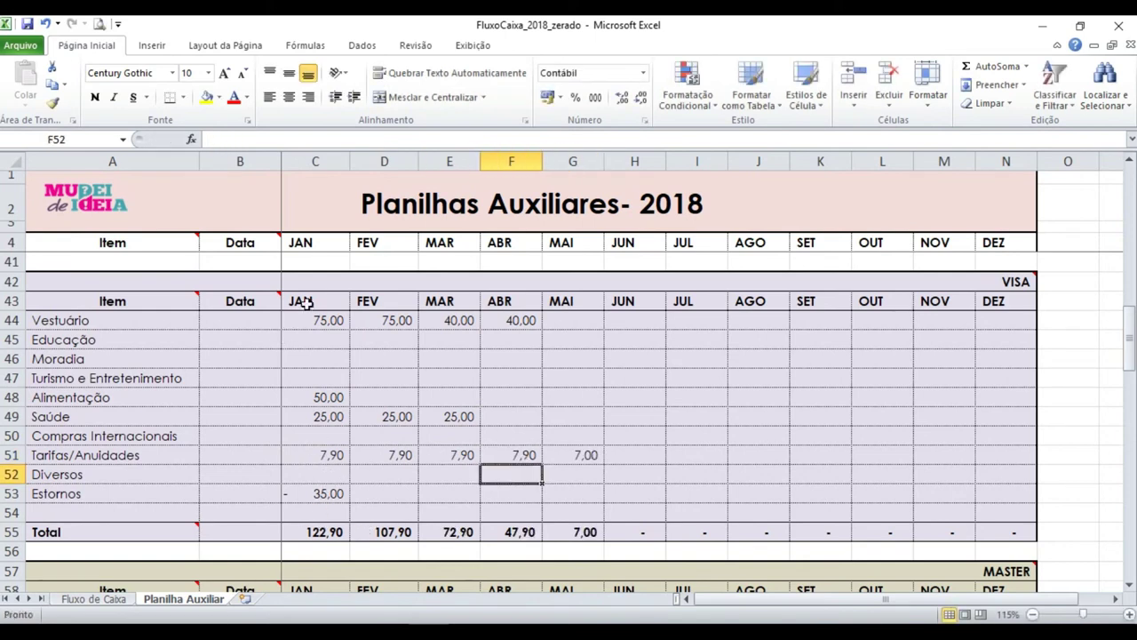
drag(304, 307, 313, 531)
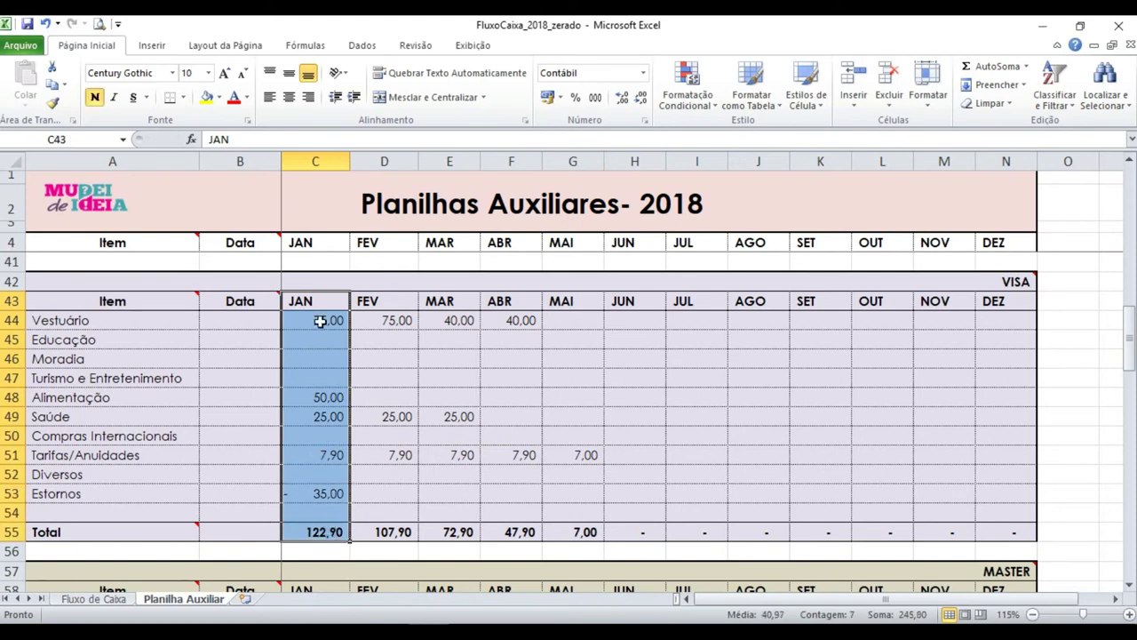
scroll(330, 480, down, 3)
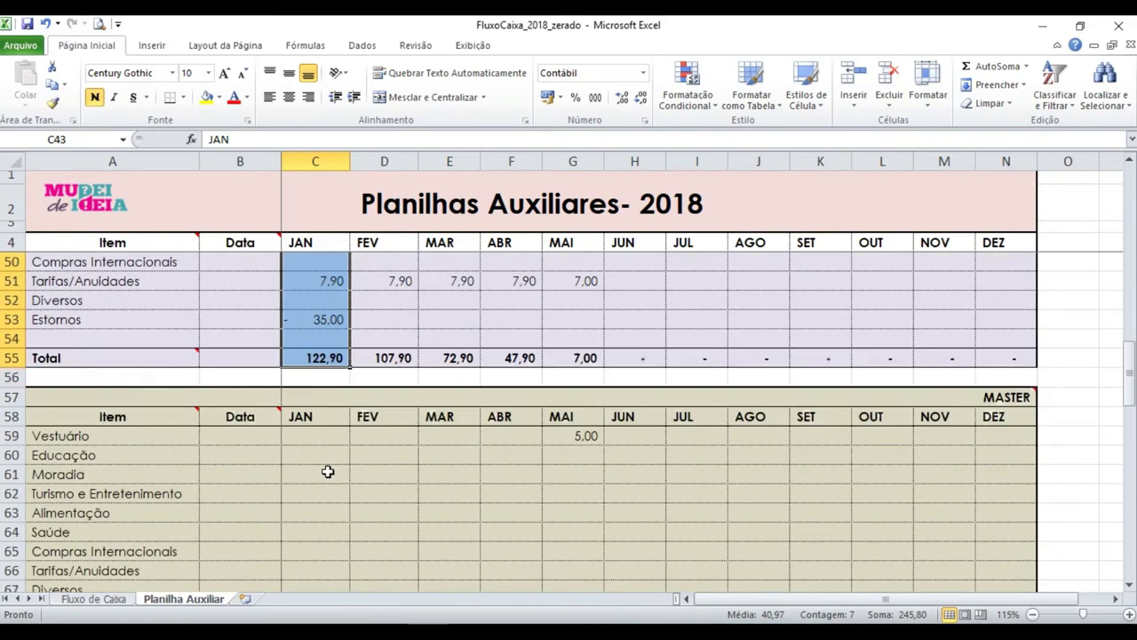
scroll(328, 470, down, 3)
ctrl+scroll(343, 413, down, 2)
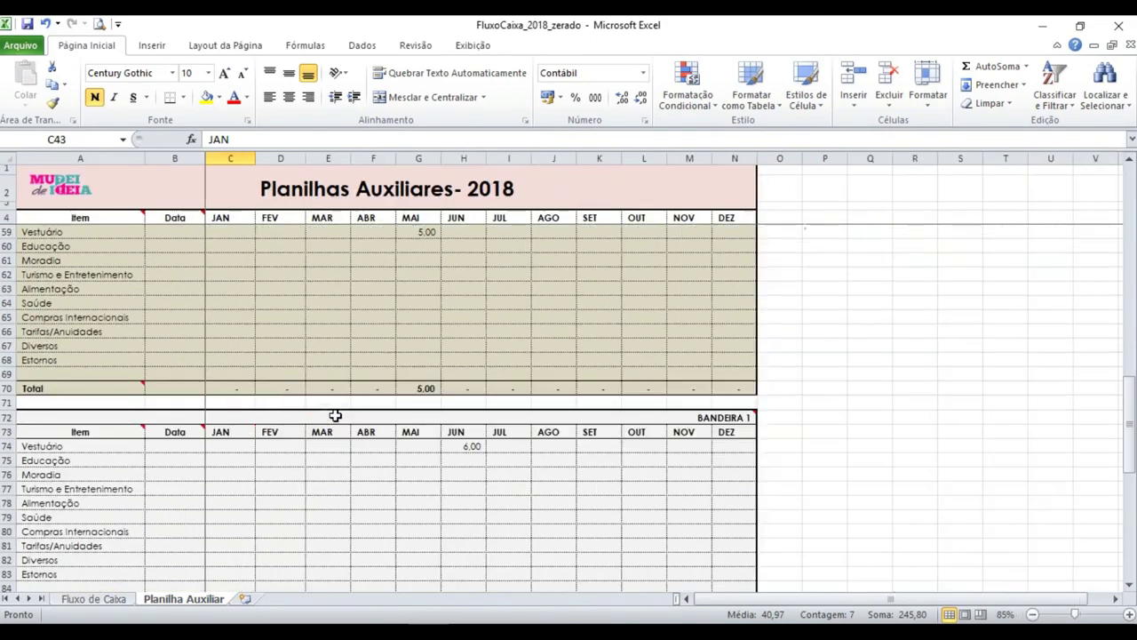
scroll(301, 416, up, 3)
scroll(301, 416, up, 2)
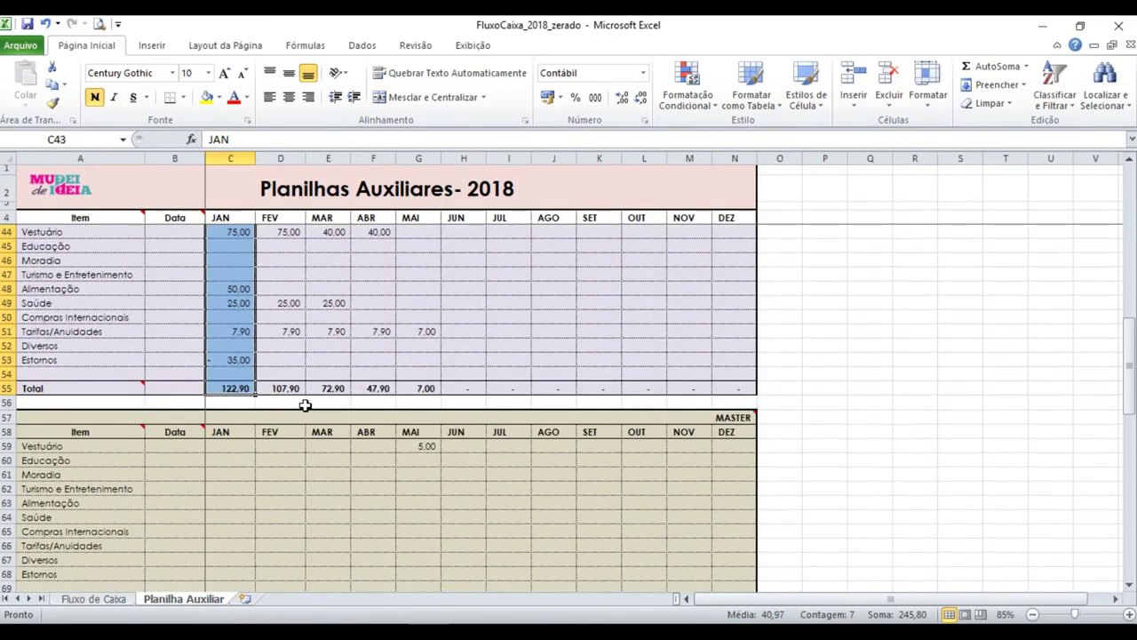
click(238, 434)
scroll(242, 418, down, 4)
scroll(258, 435, down, 2)
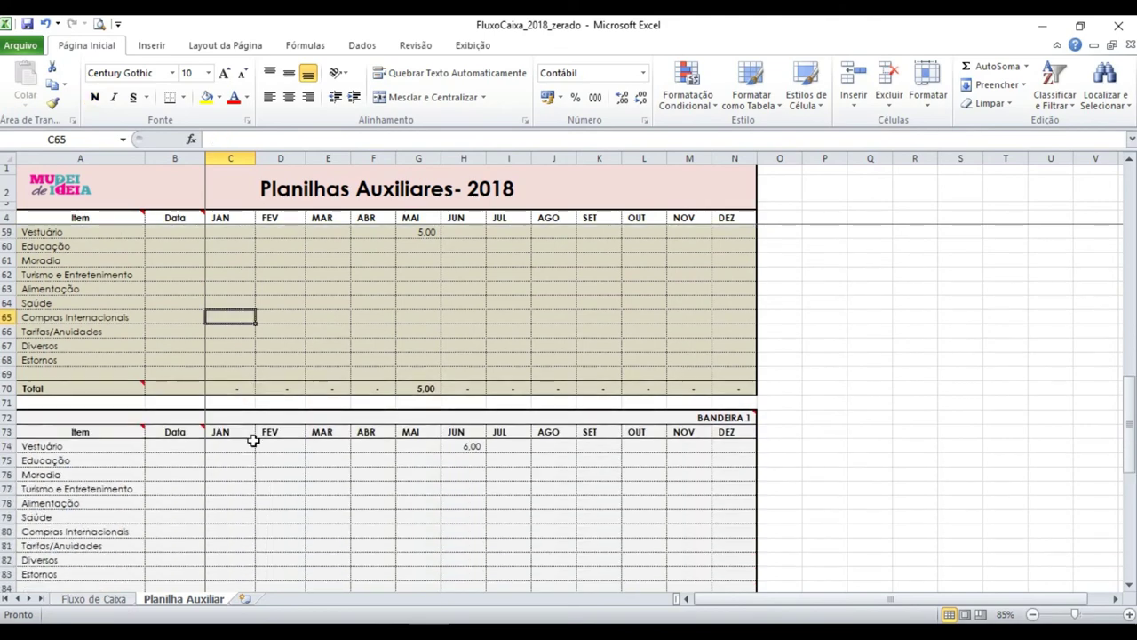
scroll(235, 404, down, 3)
click(249, 515)
scroll(249, 516, down, 6)
scroll(252, 511, down, 2)
scroll(231, 465, up, 6)
scroll(221, 399, up, 5)
scroll(235, 386, up, 2)
scroll(280, 415, up, 4)
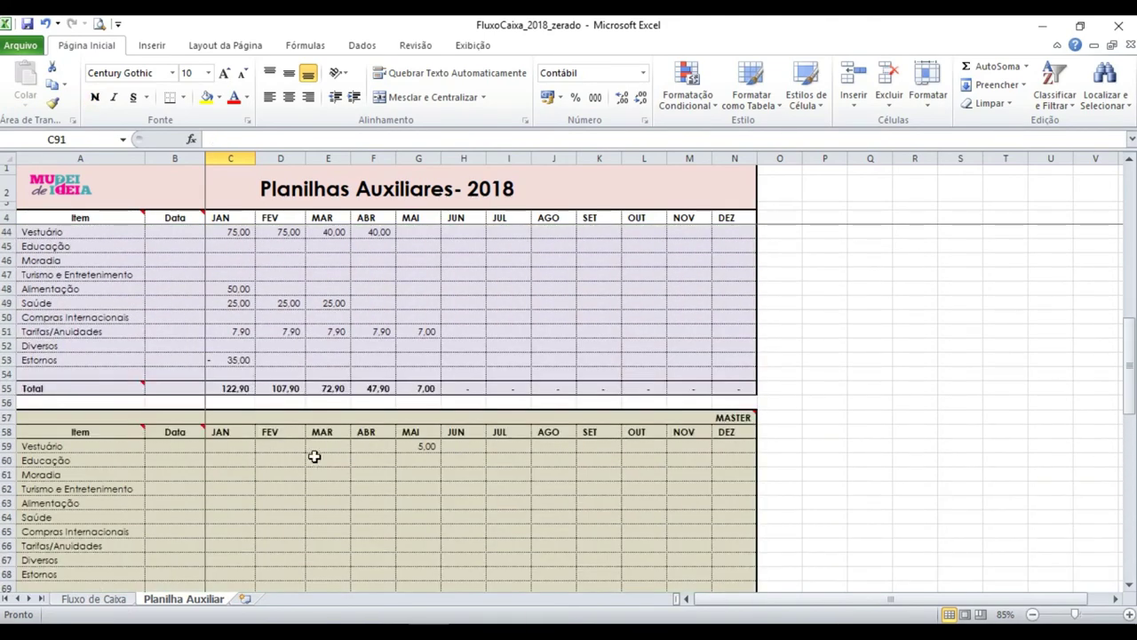
scroll(313, 454, up, 2)
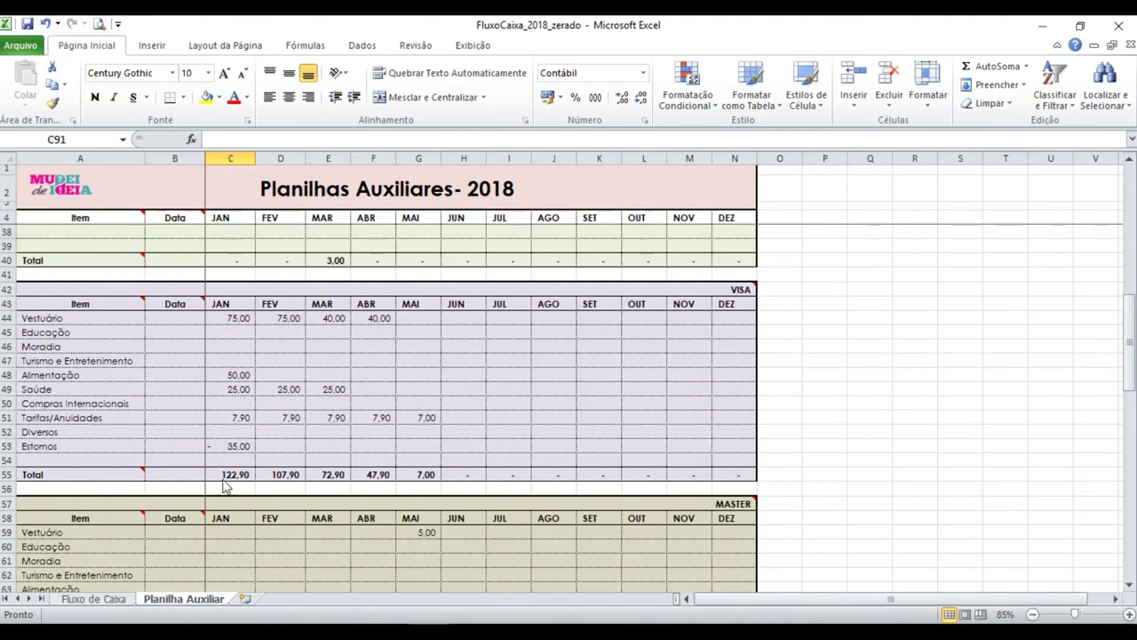
click(105, 597)
Step: Check that January's VISA, BANCO 1 and CARNÊS cells link to Planilha Auxiliar, then review the totals
scroll(304, 451, down, 12)
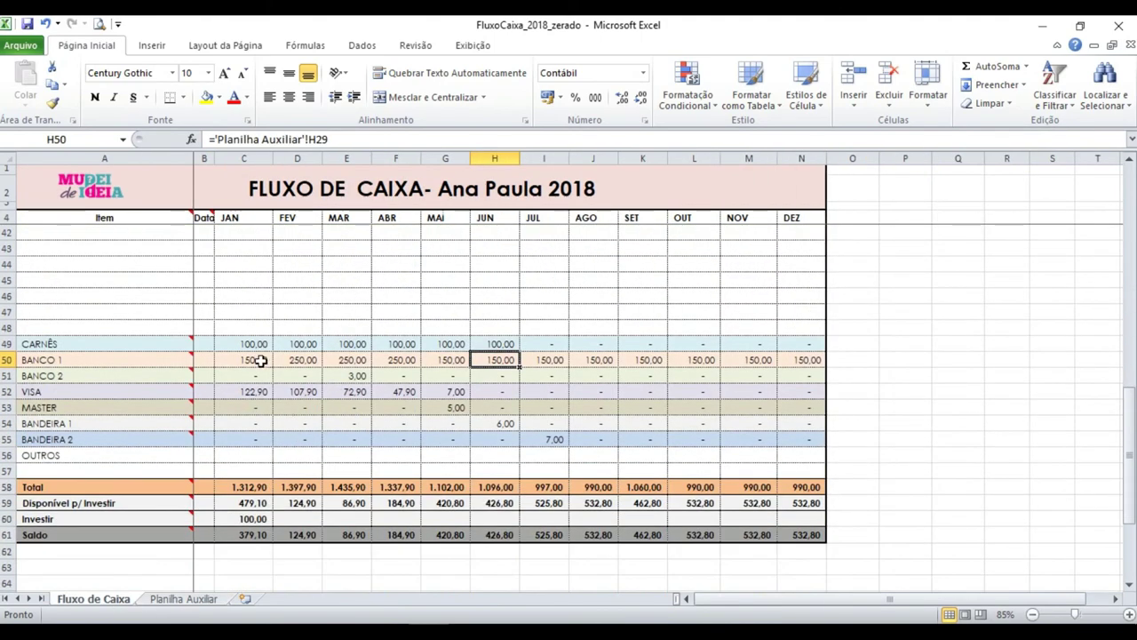
click(253, 389)
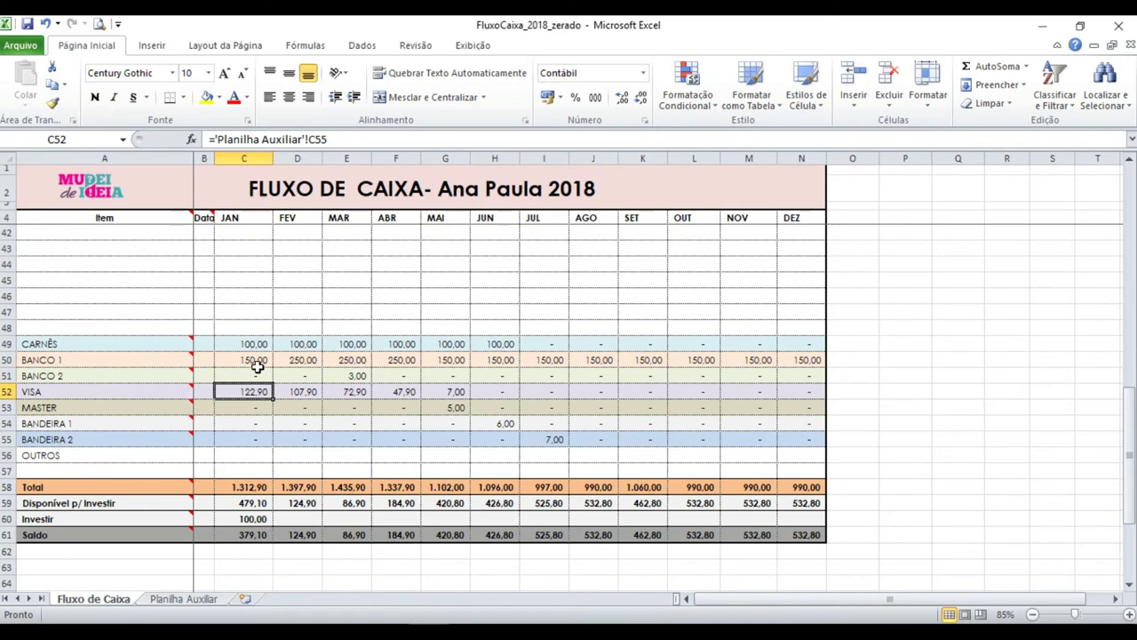
click(256, 363)
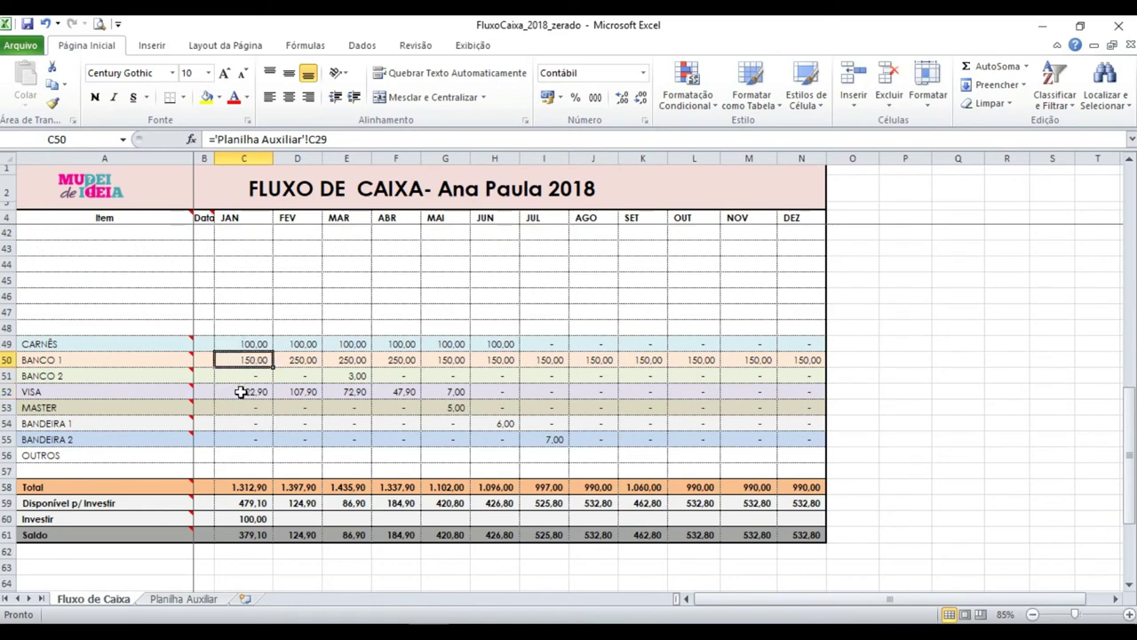
click(240, 391)
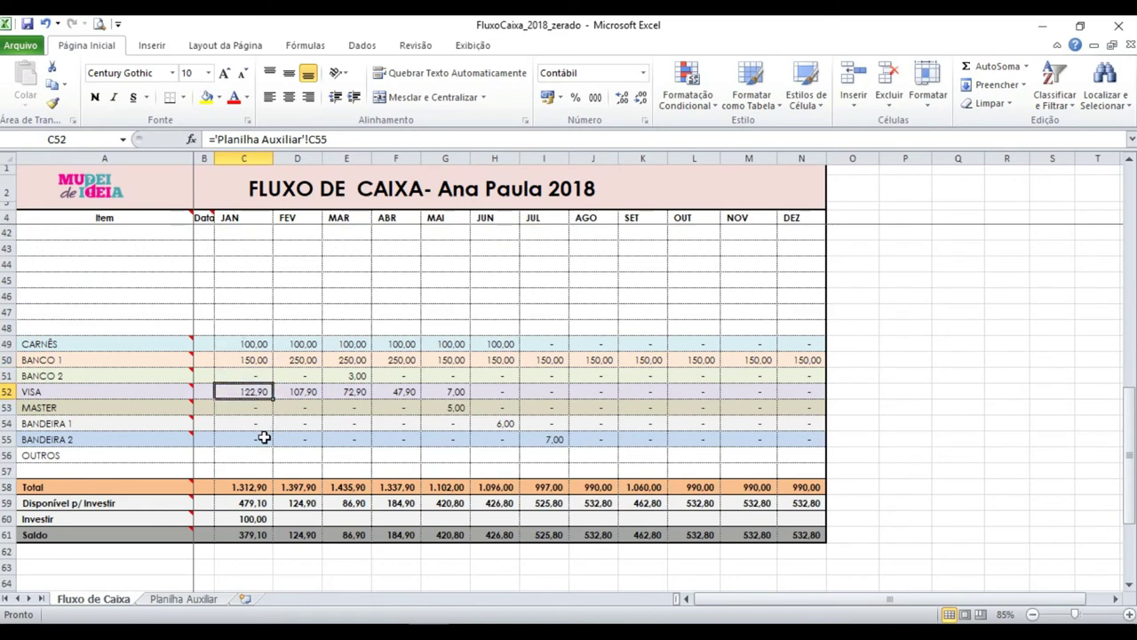
click(229, 344)
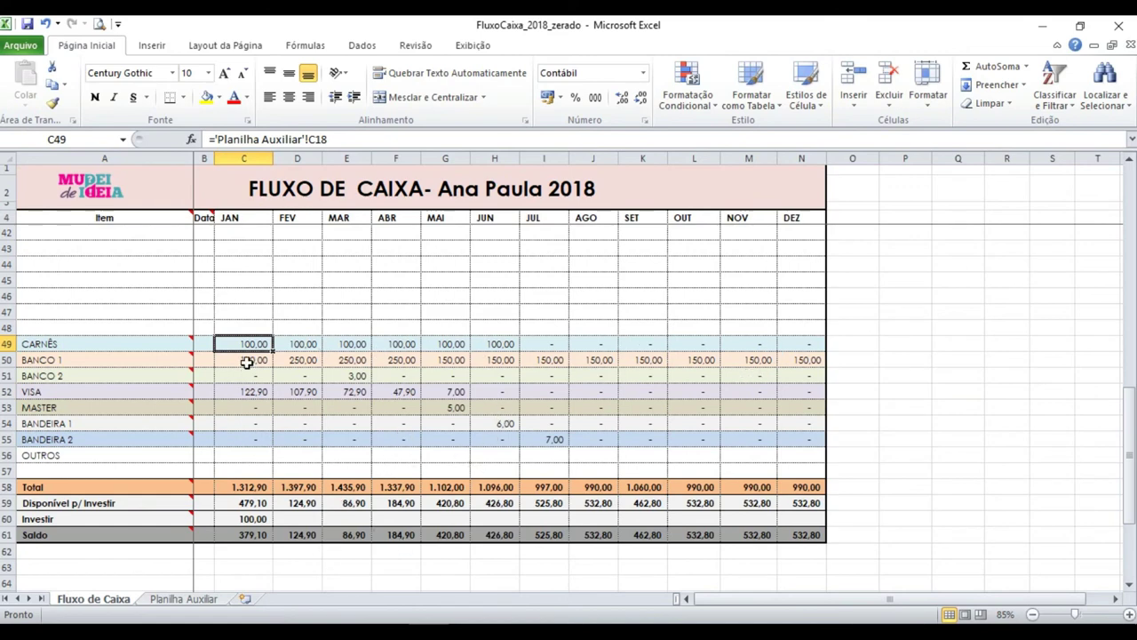
scroll(266, 337, up, 5)
scroll(404, 294, up, 3)
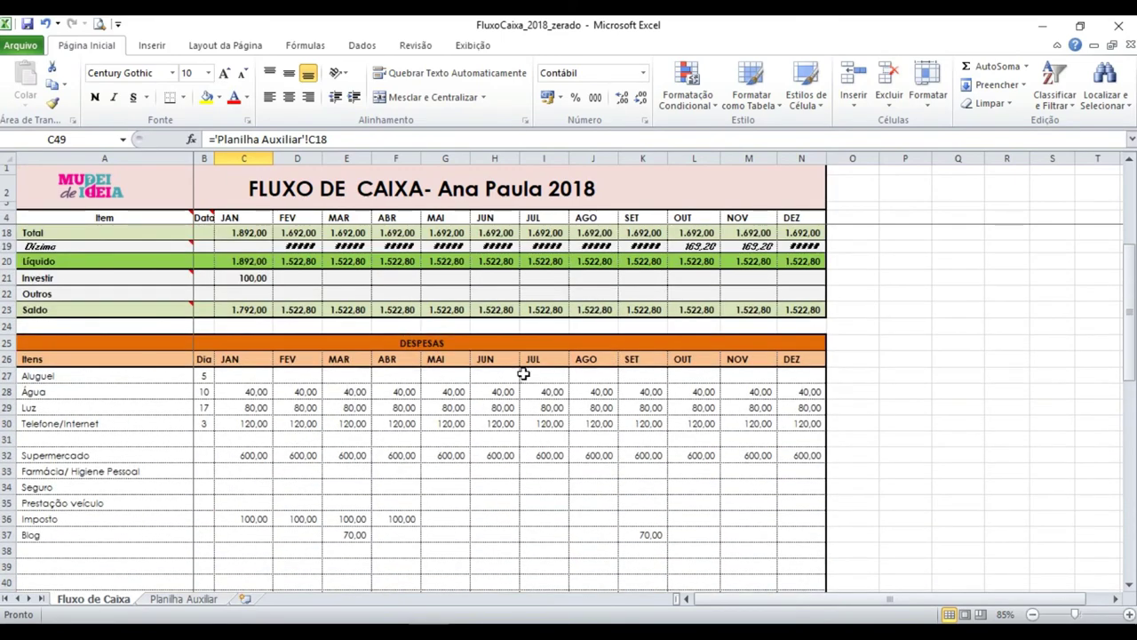
scroll(545, 471, down, 4)
scroll(545, 471, down, 3)
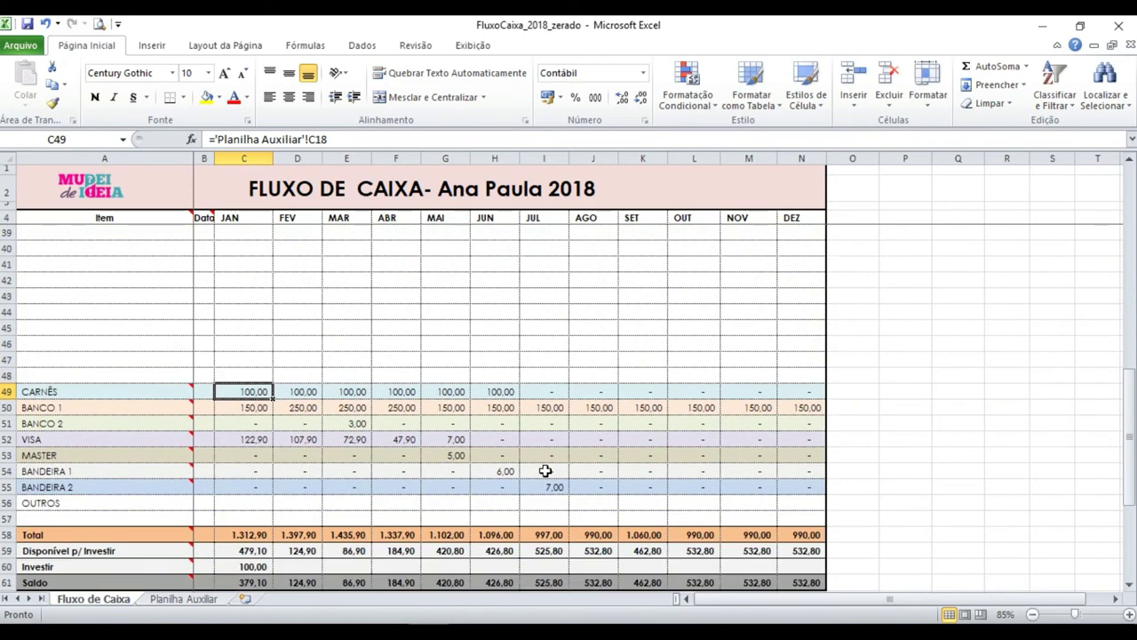
scroll(545, 470, down, 3)
scroll(543, 471, down, 1)
scroll(259, 408, up, 1)
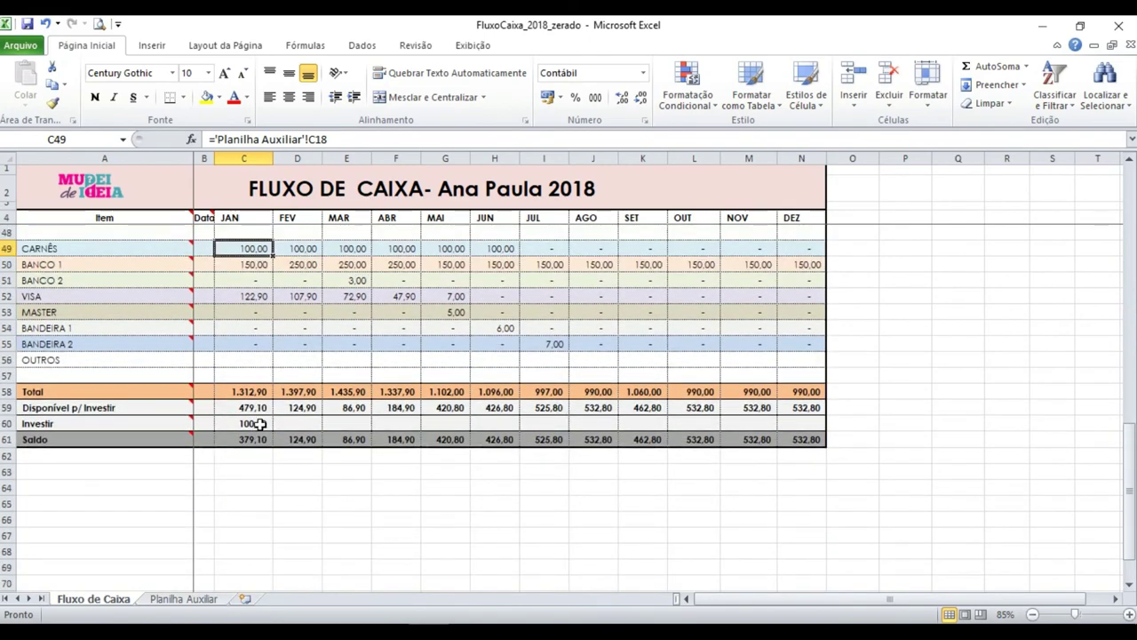
click(255, 409)
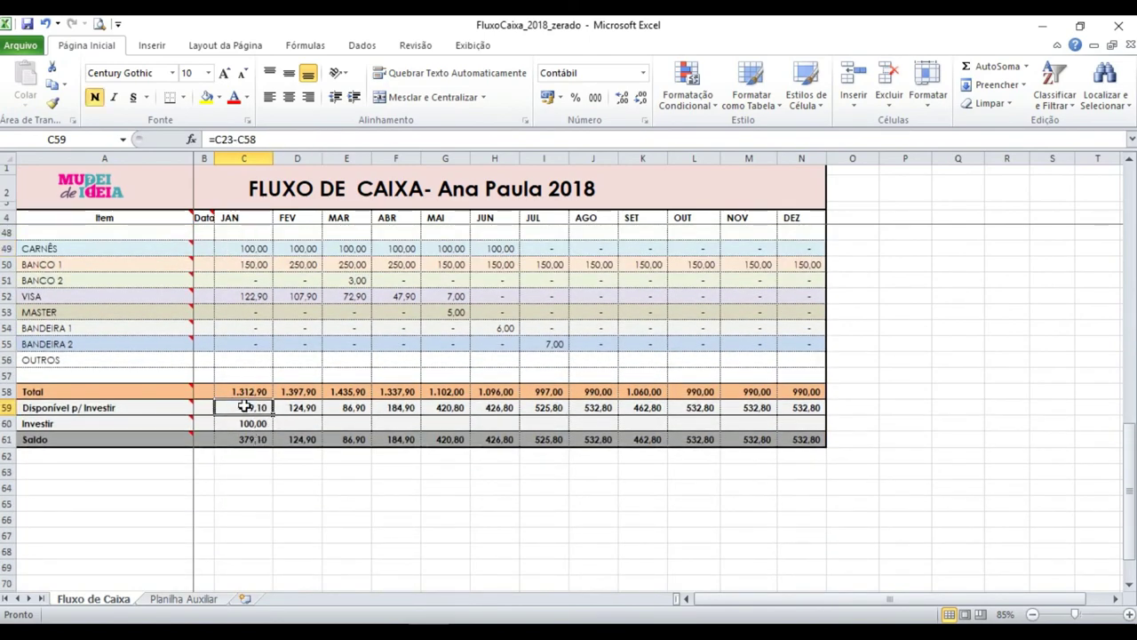
click(243, 395)
drag(249, 439, 418, 442)
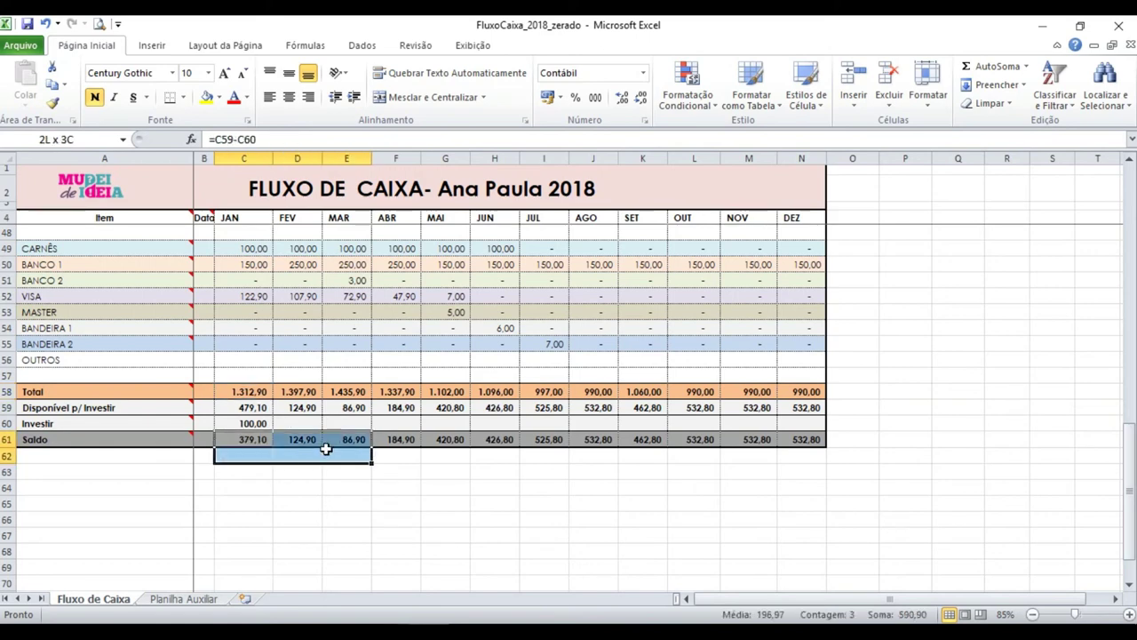
click(447, 439)
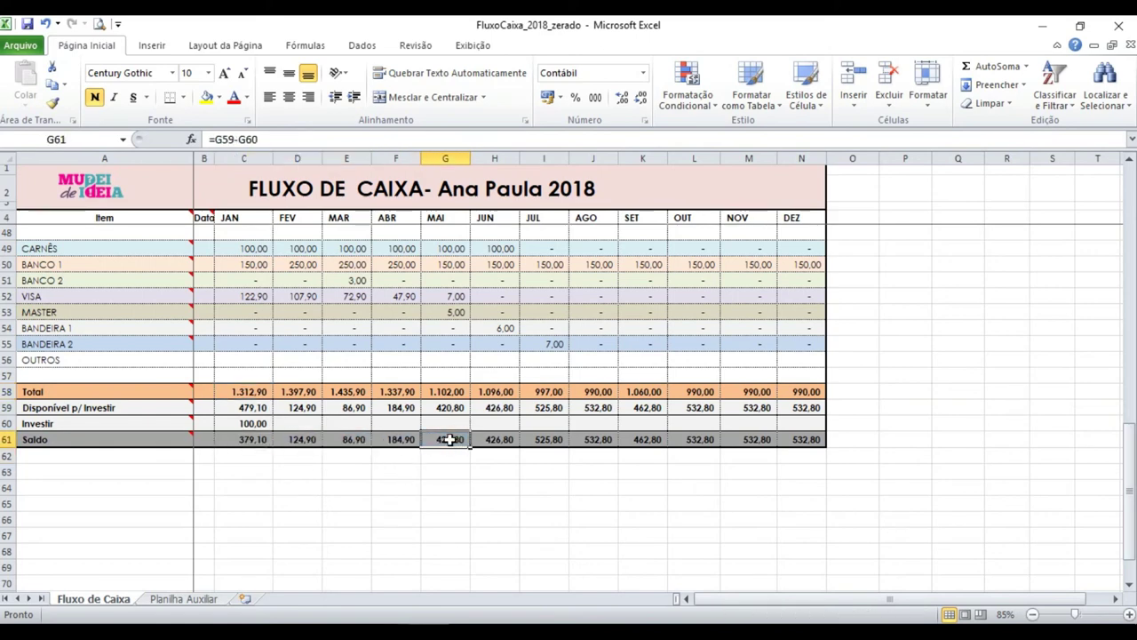
click(494, 439)
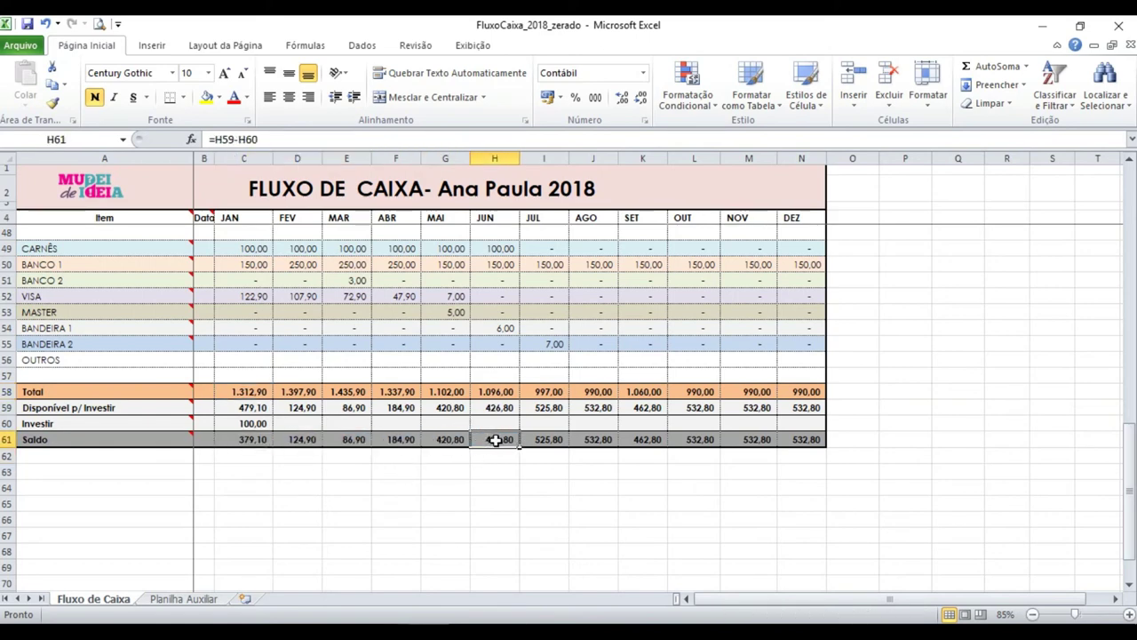
click(542, 442)
click(597, 442)
click(650, 442)
click(690, 442)
click(748, 442)
click(783, 443)
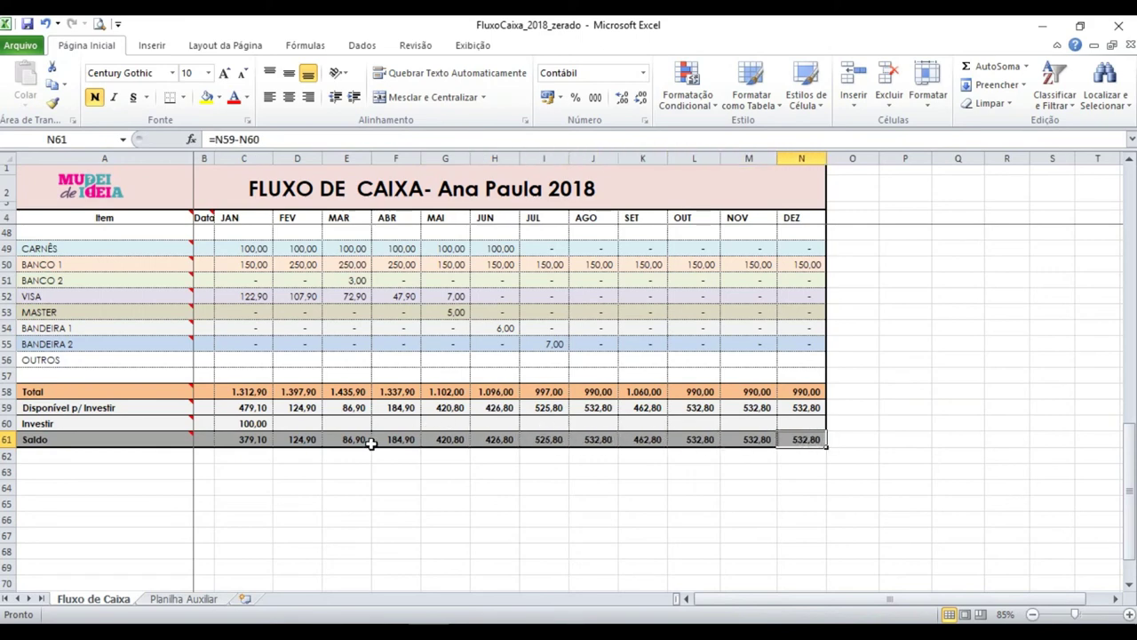
click(437, 444)
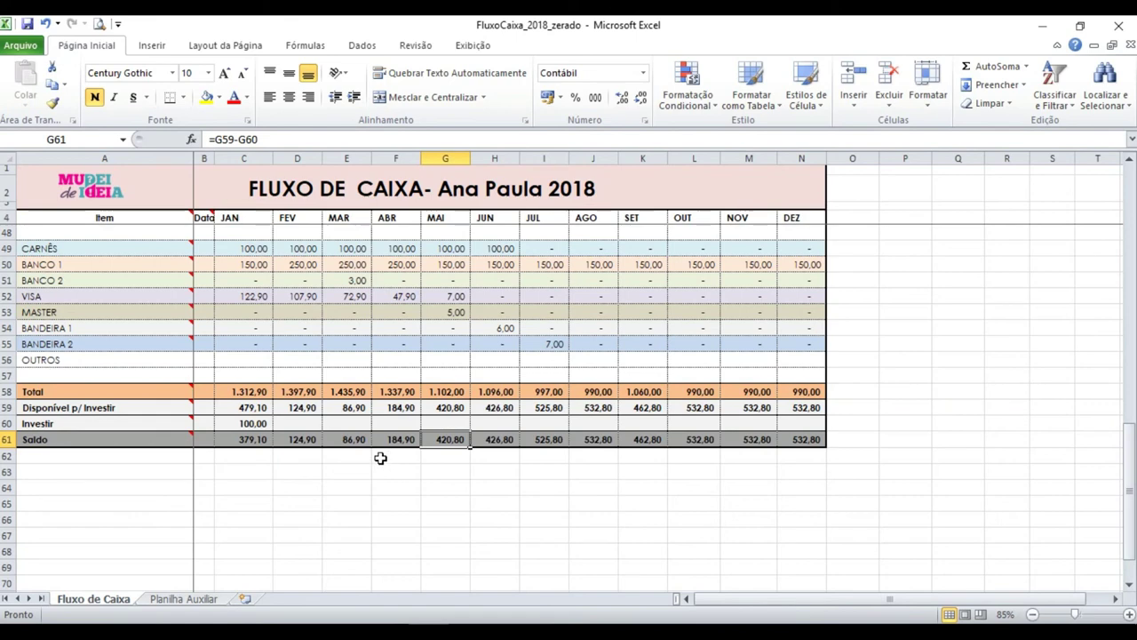
drag(257, 439, 400, 439)
click(402, 439)
scroll(419, 451, up, 1)
scroll(408, 457, up, 3)
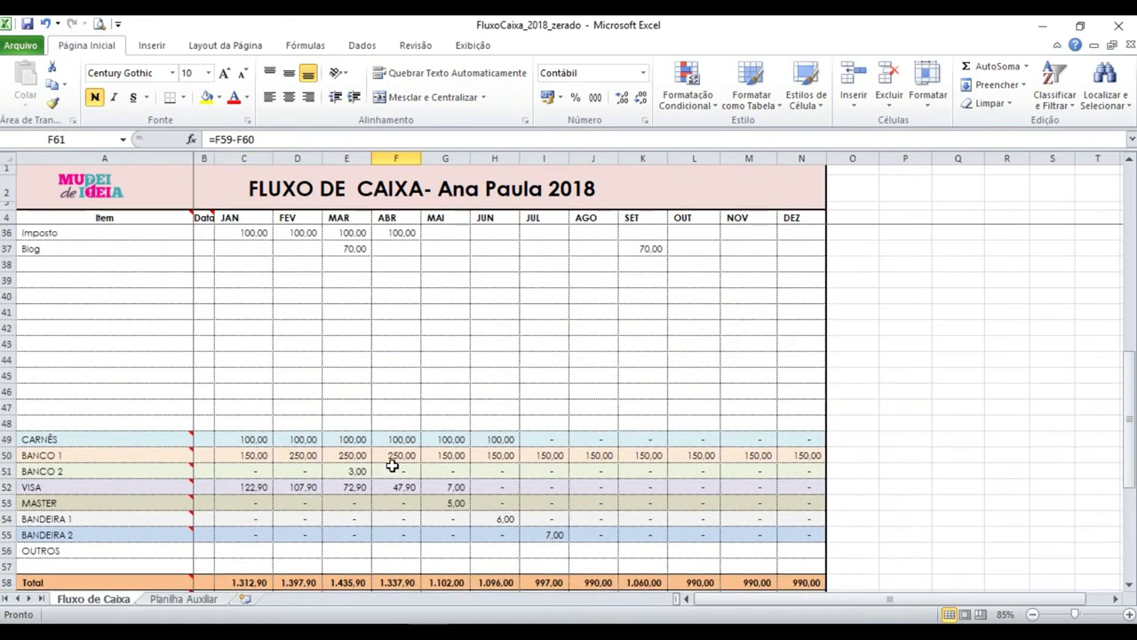
scroll(393, 465, up, 1)
click(376, 312)
click(347, 328)
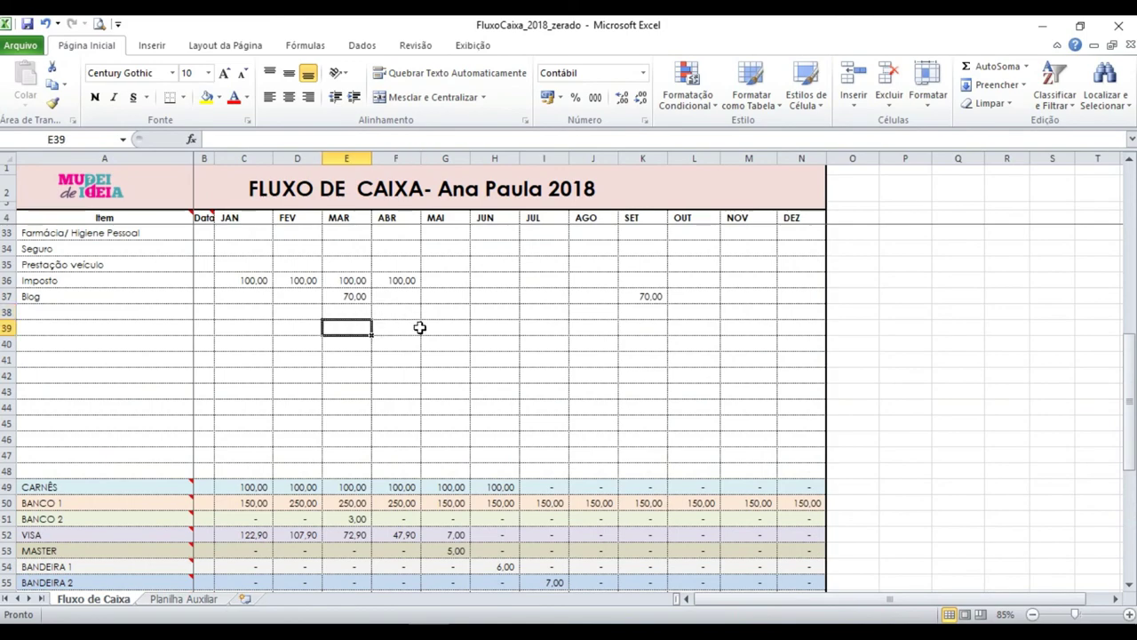
click(418, 328)
scroll(444, 371, down, 2)
scroll(446, 360, down, 2)
scroll(447, 316, up, 2)
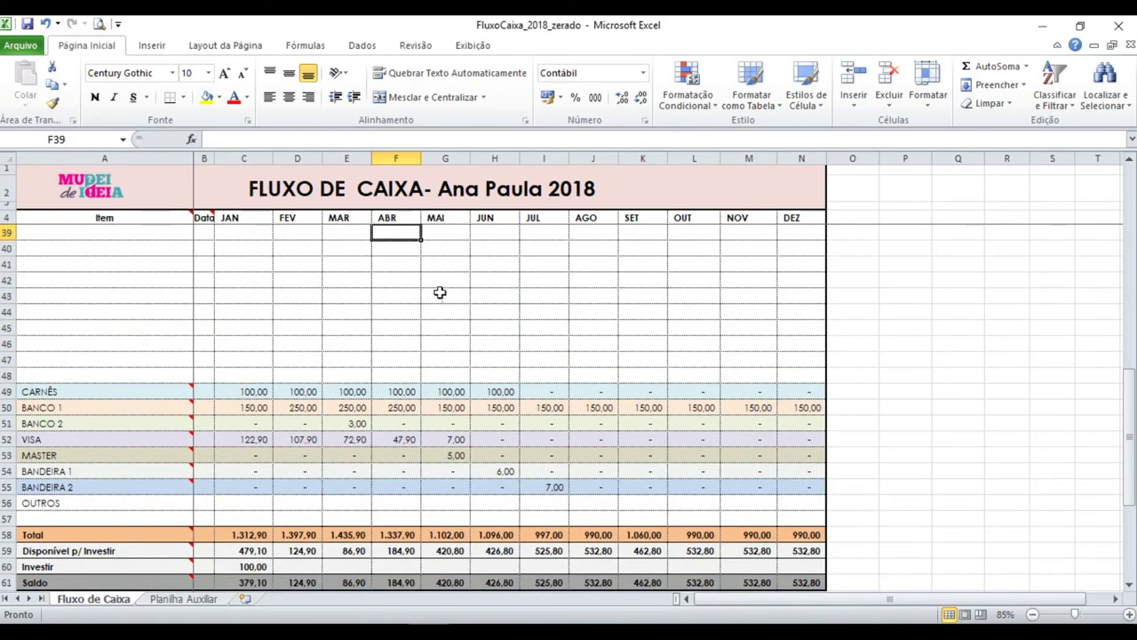
scroll(442, 304, up, 5)
drag(254, 426, 382, 432)
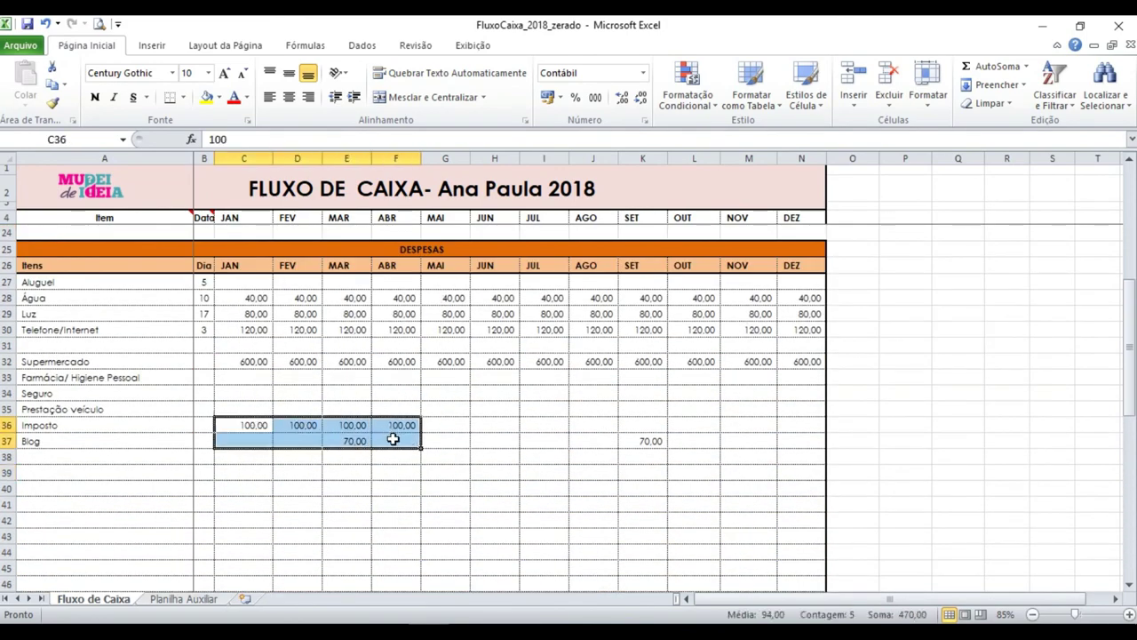
scroll(396, 471, down, 8)
scroll(395, 474, down, 2)
scroll(404, 470, up, 2)
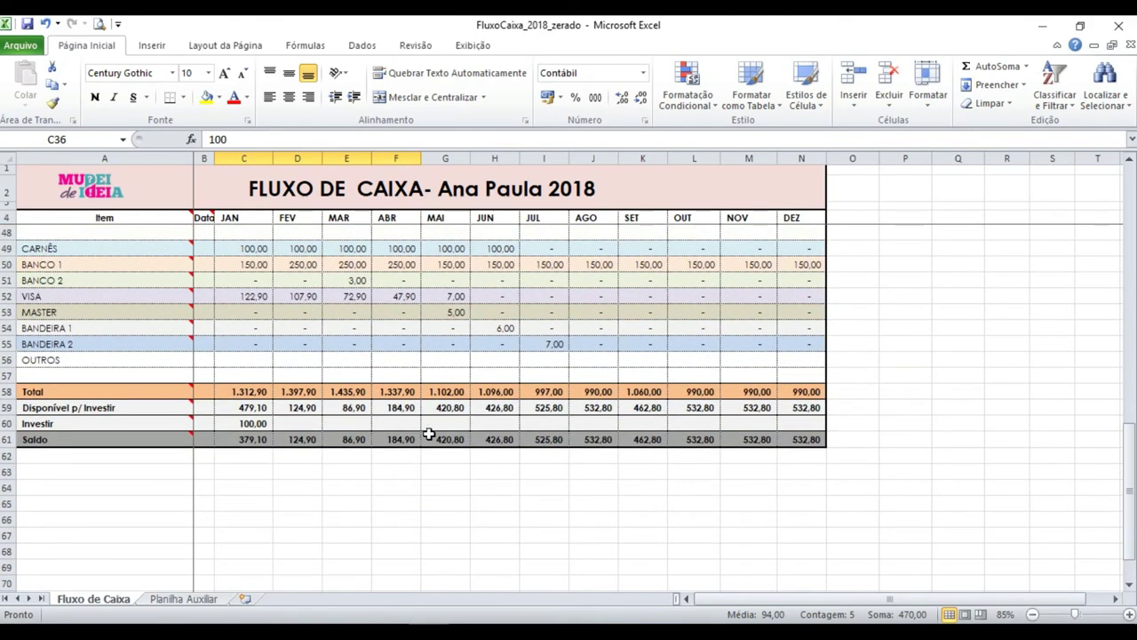
drag(251, 440, 789, 444)
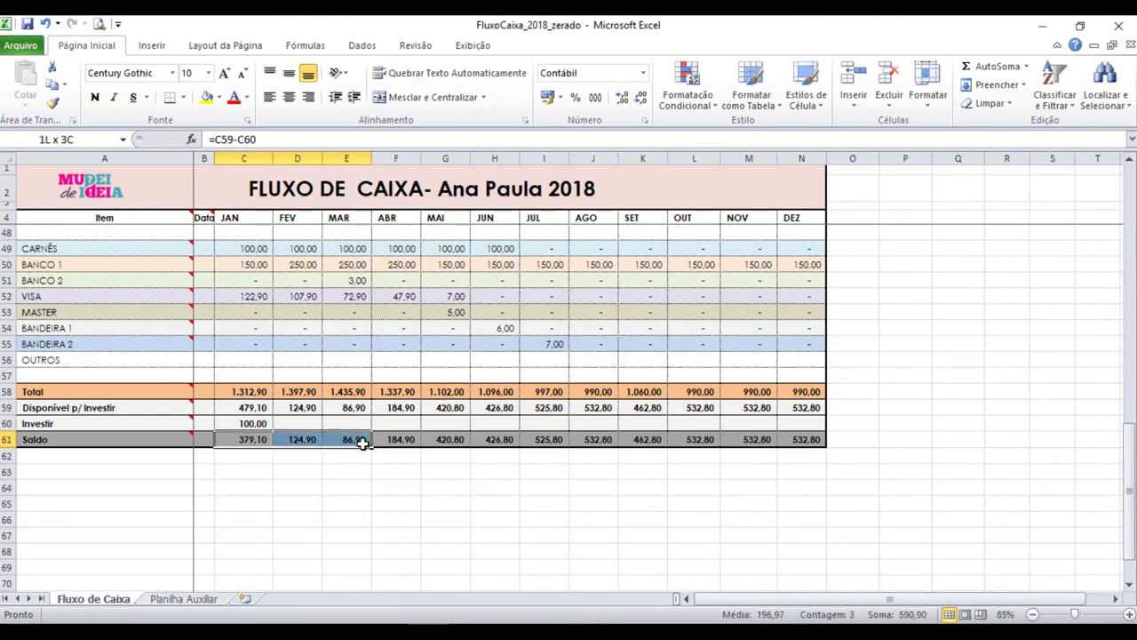
click(789, 441)
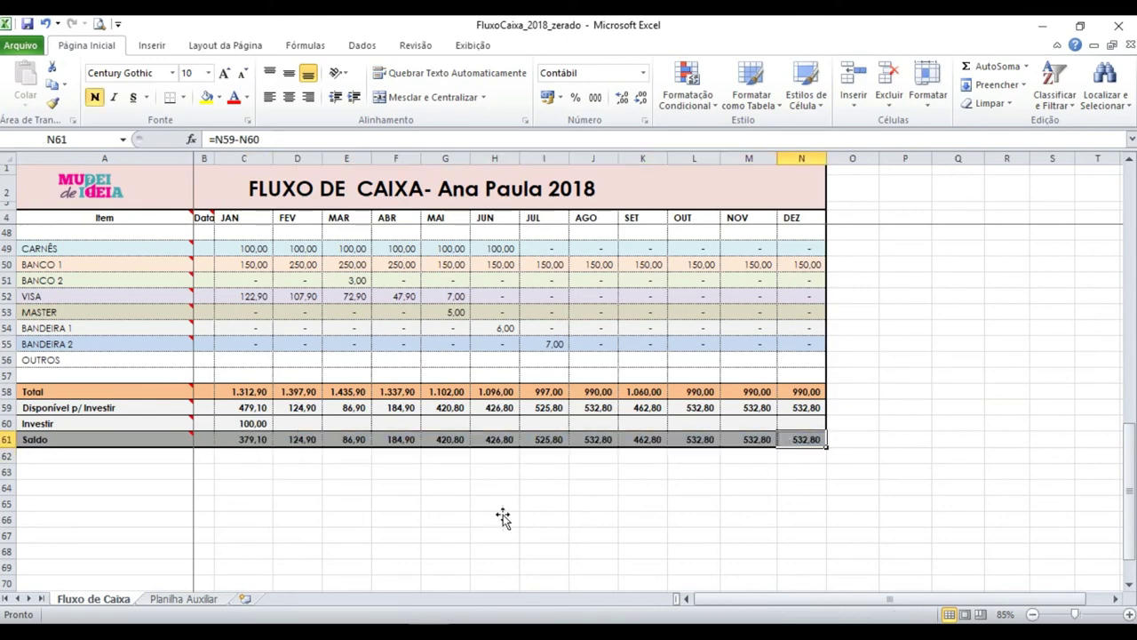
scroll(502, 513, up, 7)
scroll(502, 513, up, 2)
click(254, 346)
click(355, 346)
key(Right)
key(Right)
key(Right)
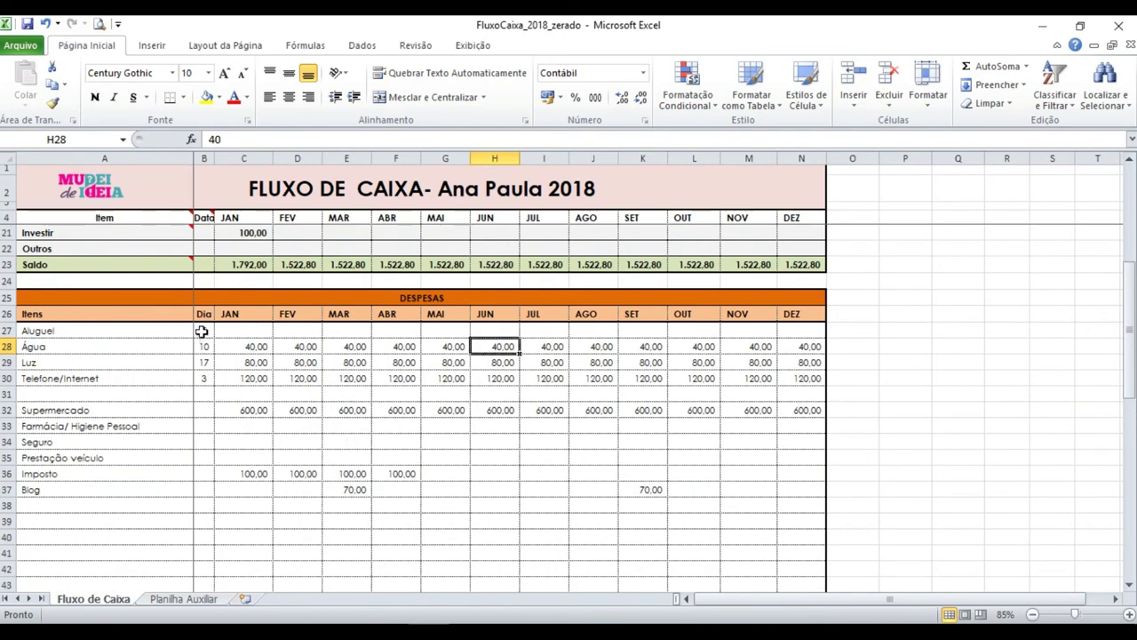
drag(202, 331, 203, 427)
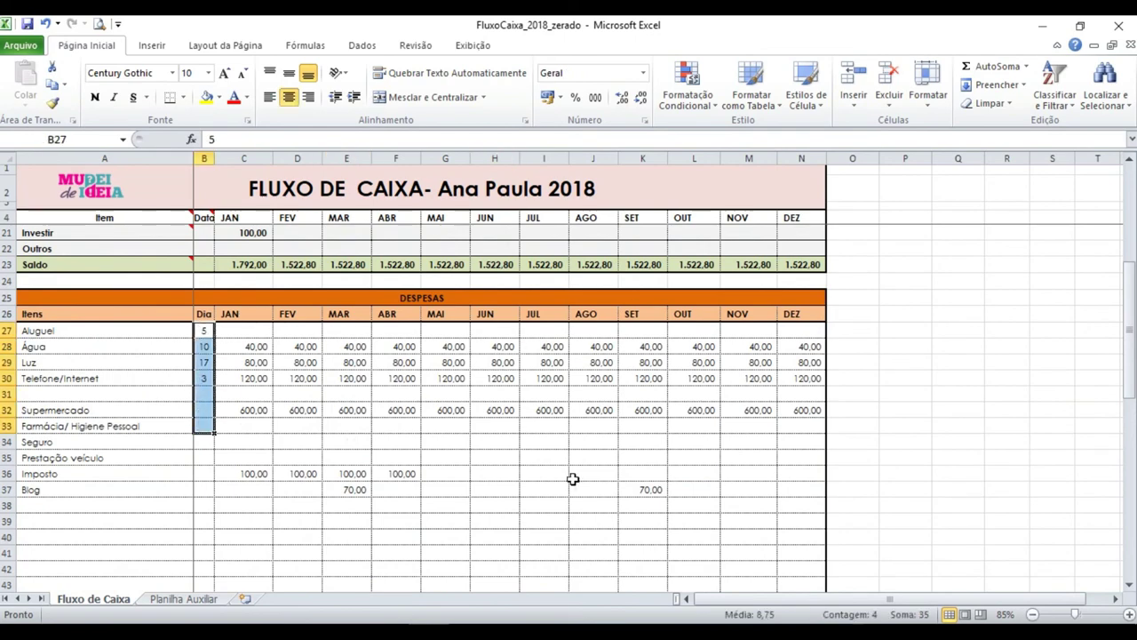
scroll(573, 479, up, 2)
scroll(573, 479, up, 2)
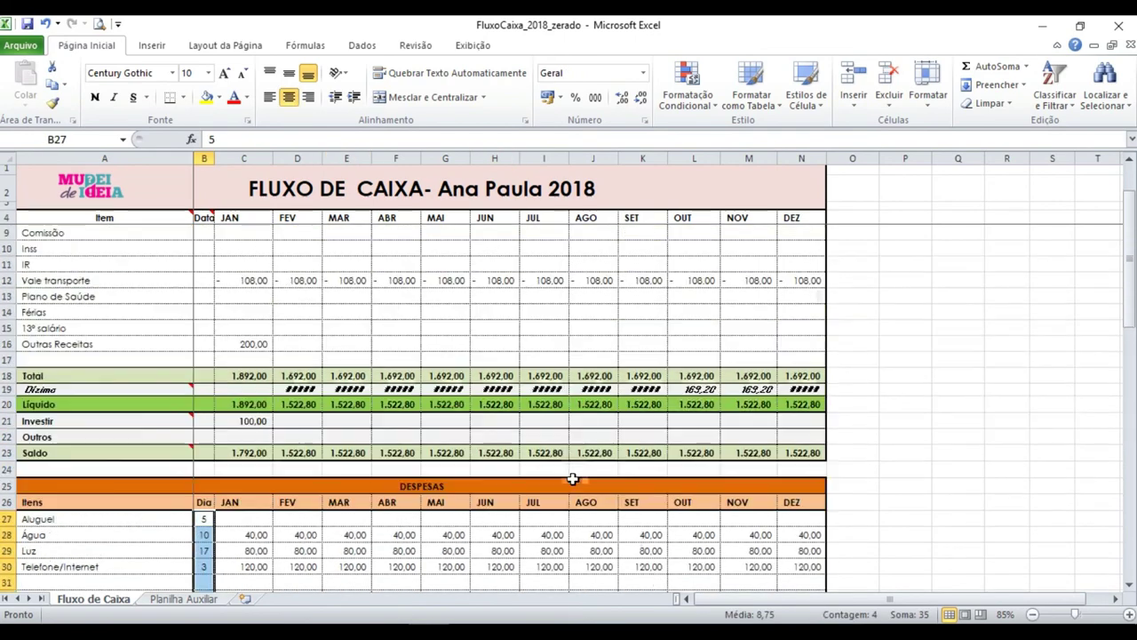
scroll(573, 479, up, 2)
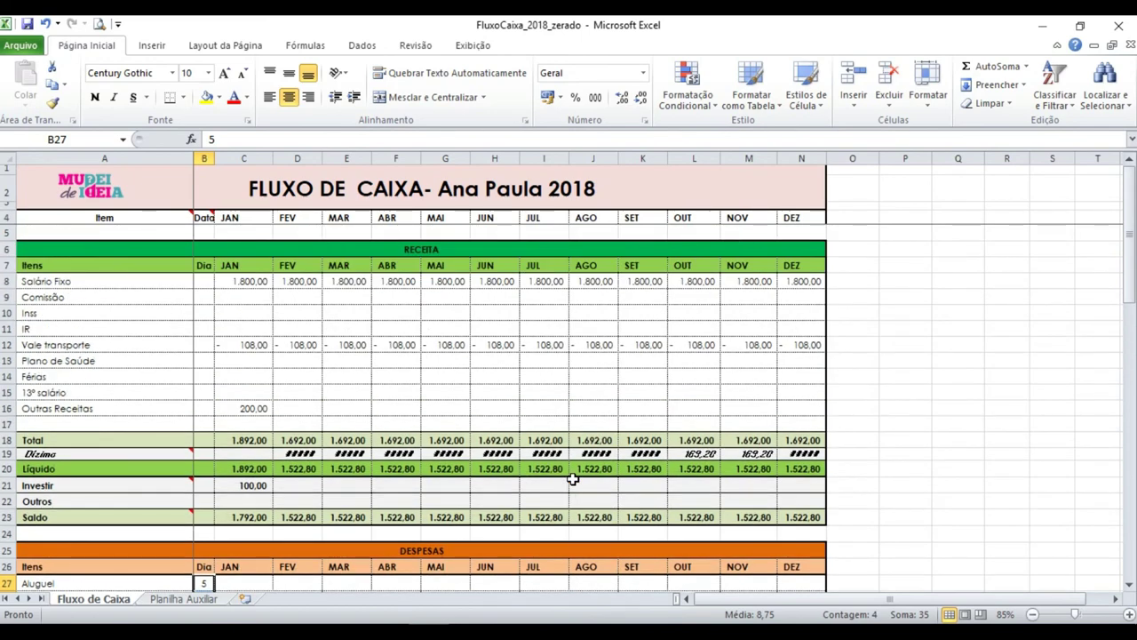